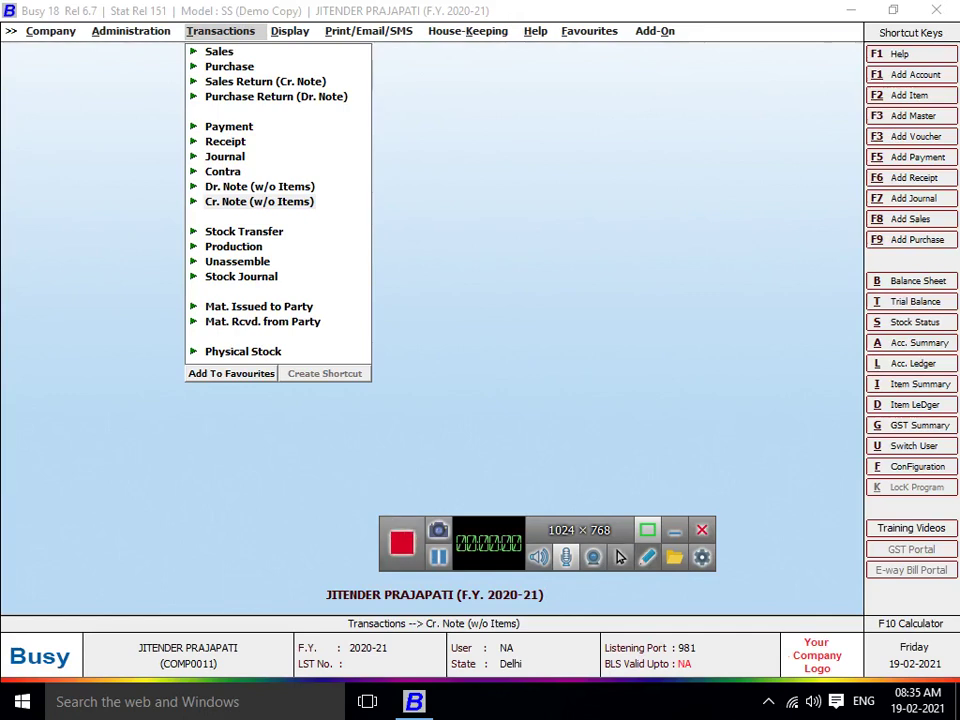
# Step: Review the Dr. Note, Cr. Note and purchase/sales return voucher types in the Transactions menu
pyautogui.click(675, 531)
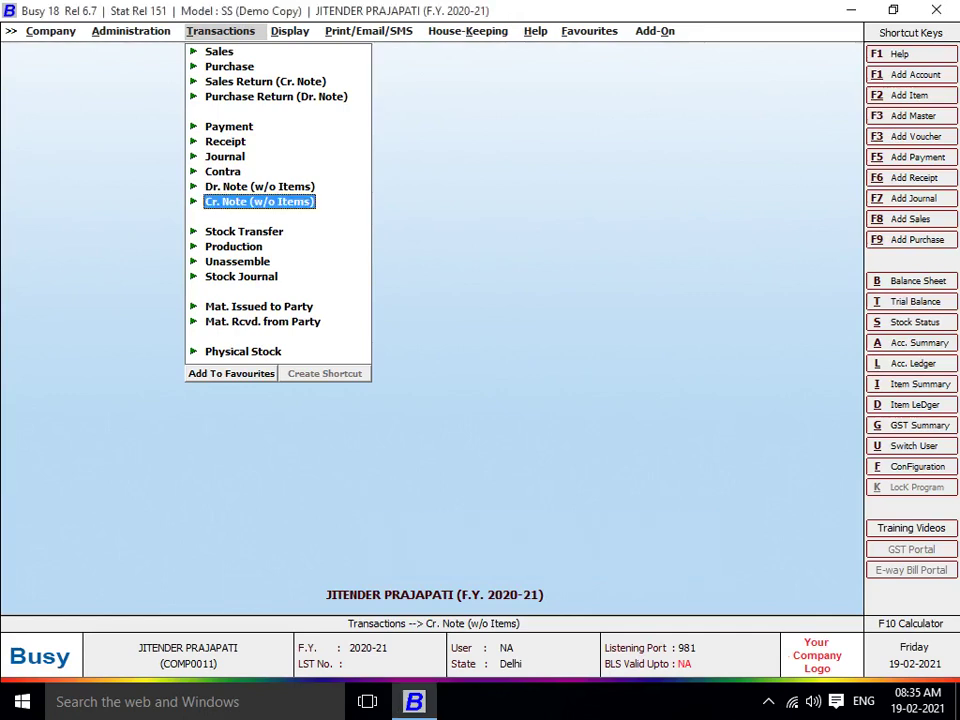
pyautogui.press('Up')
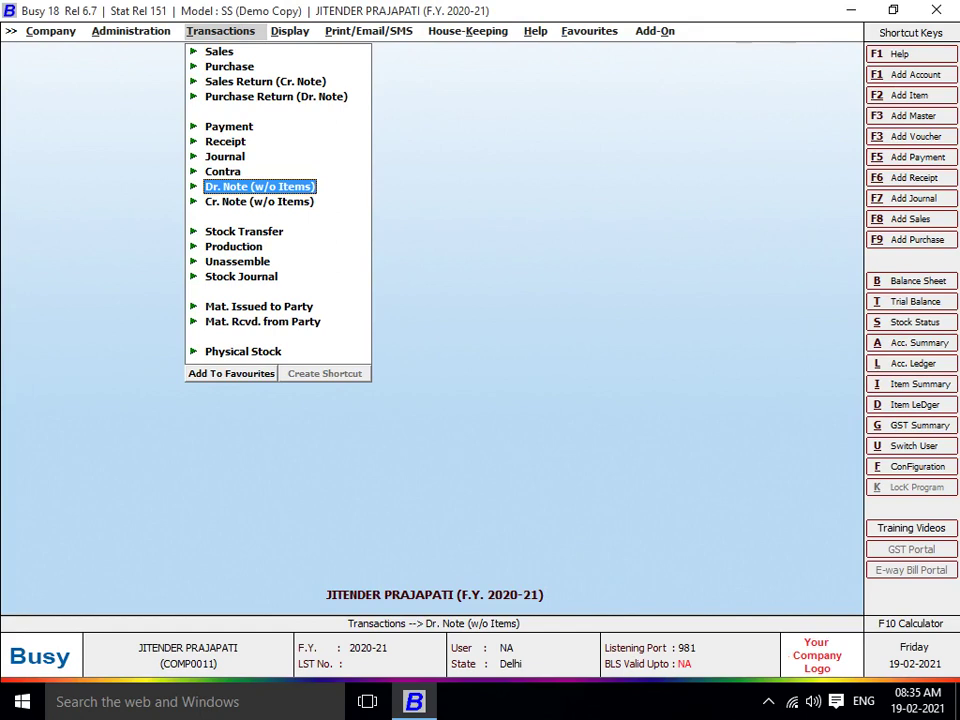
pyautogui.press('Down')
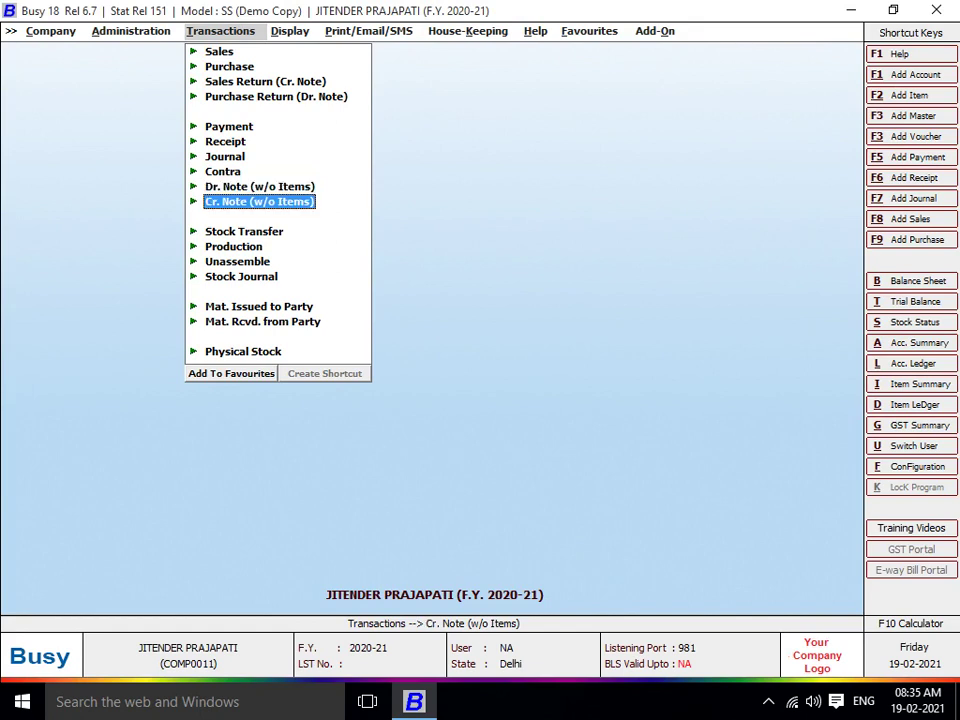
pyautogui.press('Up')
pyautogui.press('Up')
pyautogui.press('Up')
pyautogui.press('Up')
pyautogui.press('Up')
pyautogui.press('Up')
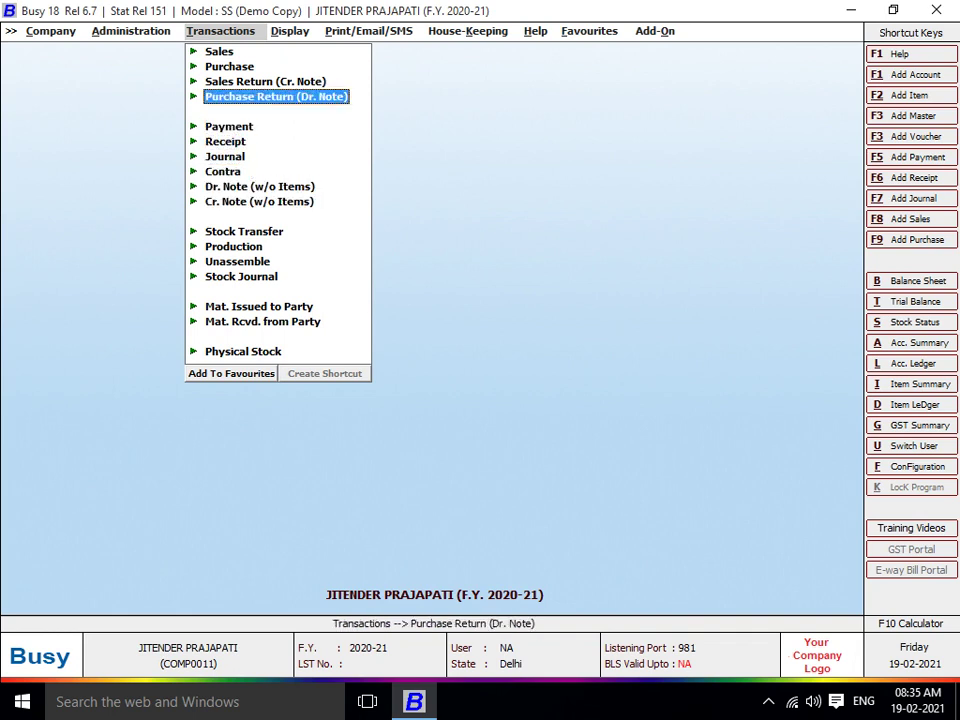
pyautogui.press('Up')
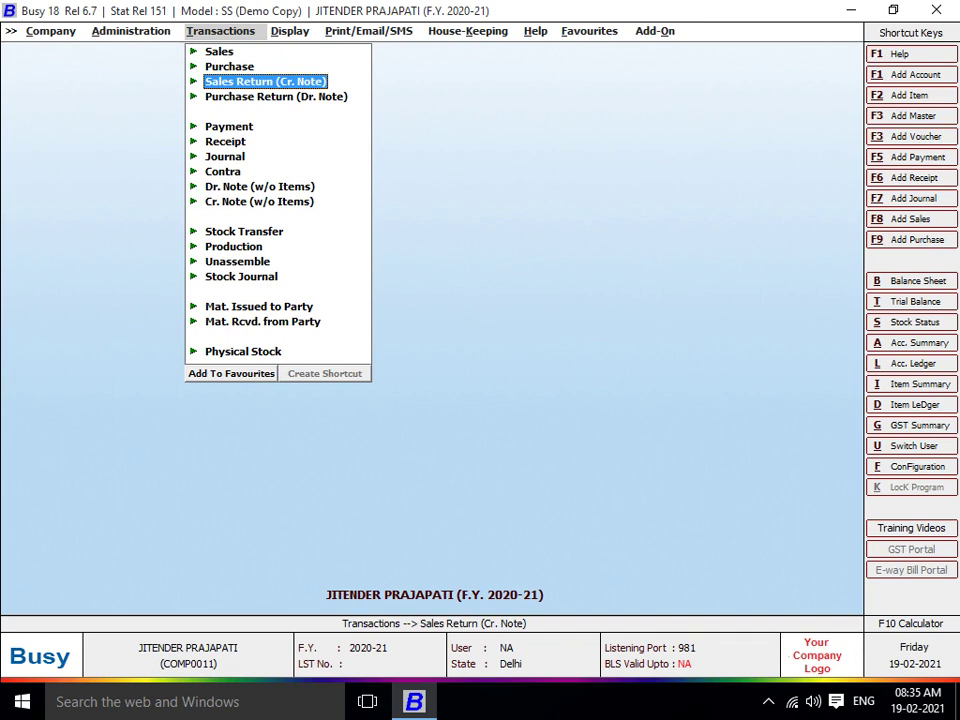
pyautogui.press('Down')
pyautogui.press('Up')
pyautogui.press('Down')
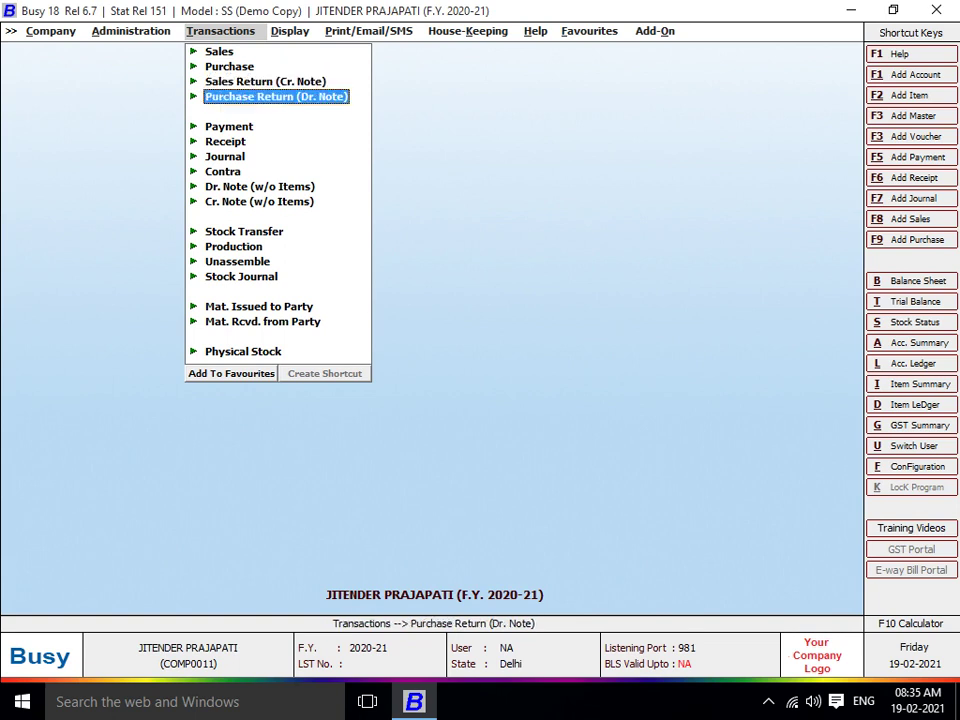
pyautogui.press('Down')
pyautogui.press('Down')
pyautogui.press('Down')
pyautogui.press('Down')
pyautogui.press('Down')
pyautogui.press('Down')
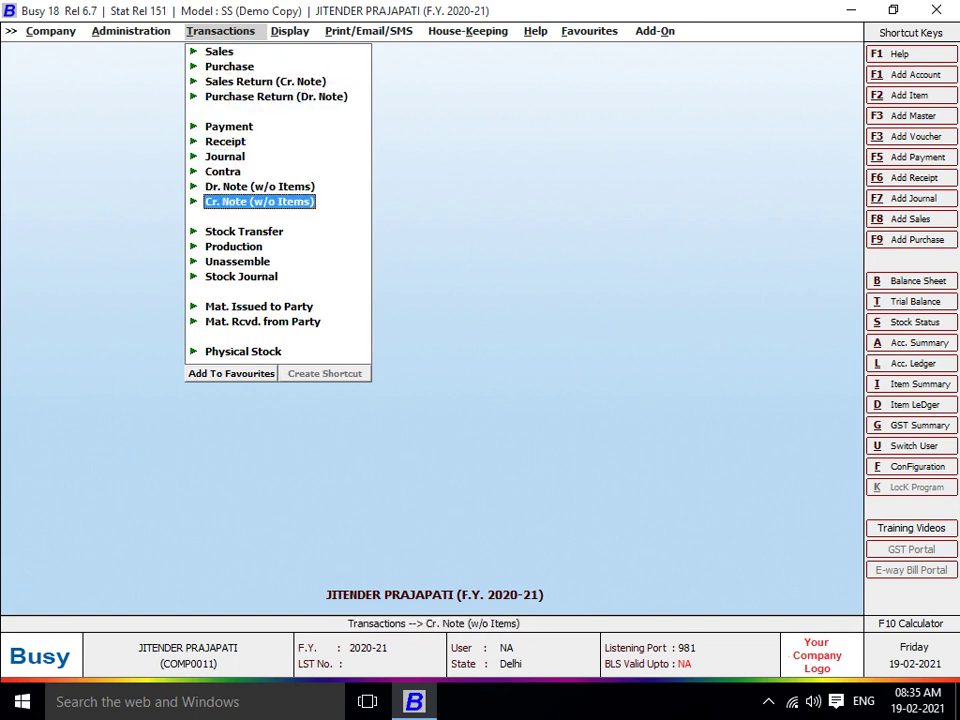
pyautogui.press('Up')
pyautogui.press('Up')
pyautogui.press('Up')
pyautogui.press('Up')
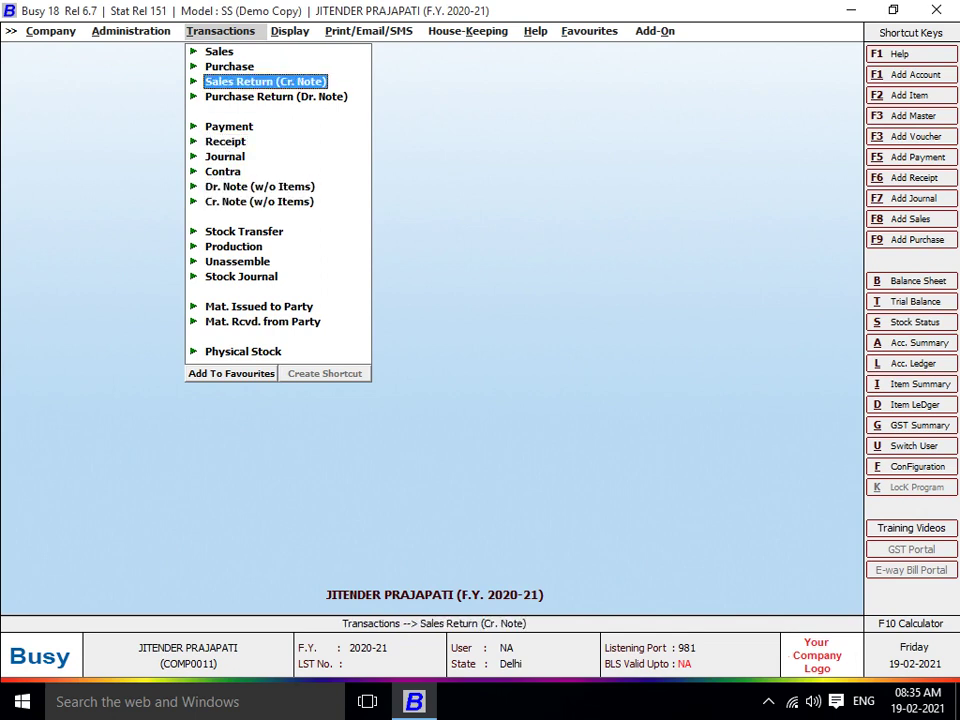
pyautogui.press('Down')
pyautogui.press('Down')
pyautogui.press('Up')
pyautogui.press('Up')
pyautogui.press('Down')
pyautogui.press('Up')
pyautogui.press('Down')
pyautogui.press('Down')
pyautogui.press('Down')
pyautogui.press('Down')
pyautogui.press('Down')
pyautogui.press('Down')
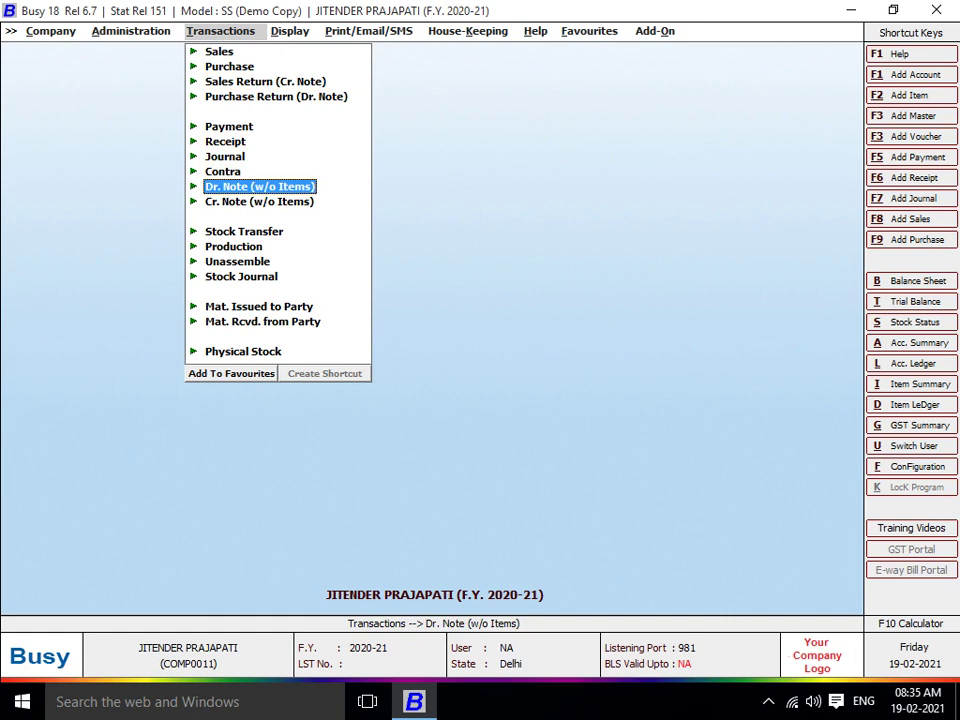
pyautogui.press('Up')
pyautogui.press('Up')
pyautogui.press('Up')
pyautogui.press('Up')
pyautogui.press('Up')
pyautogui.press('Up')
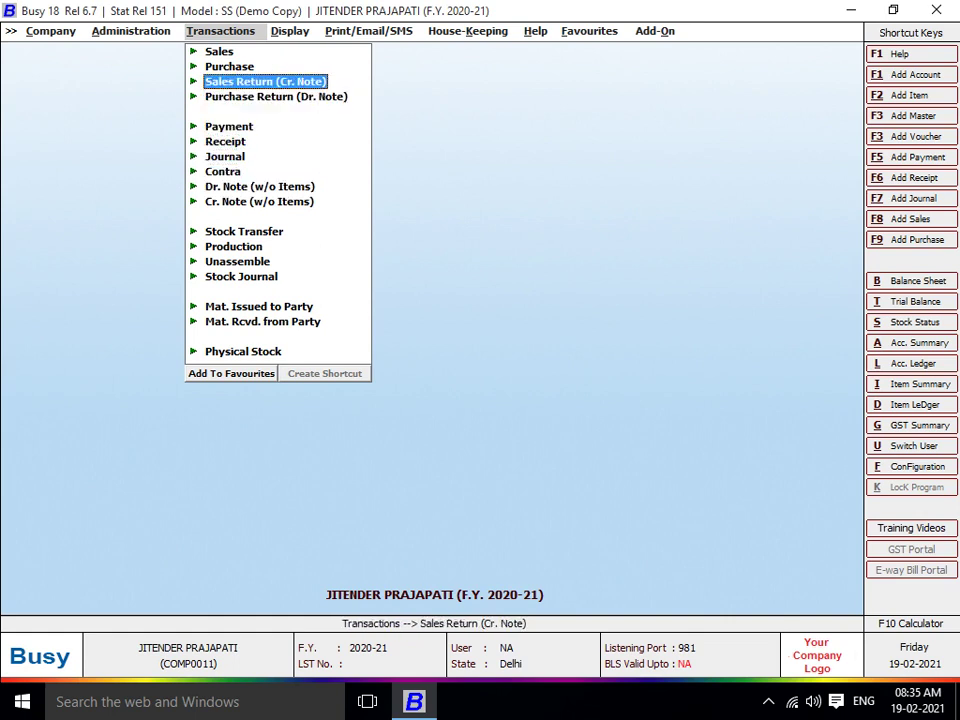
pyautogui.press('Down')
pyautogui.press('Up')
pyautogui.press('Down')
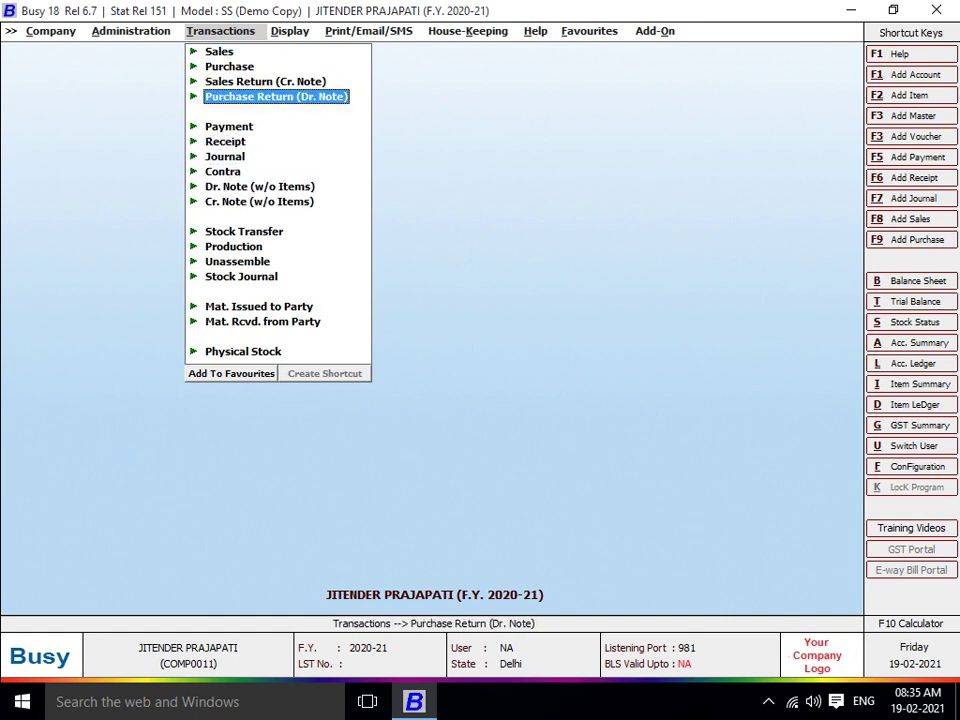
pyautogui.press('Down')
pyautogui.press('Down')
pyautogui.press('Down')
pyautogui.press('Up')
pyautogui.press('Up')
pyautogui.press('Up')
pyautogui.press('Up')
pyautogui.press('Up')
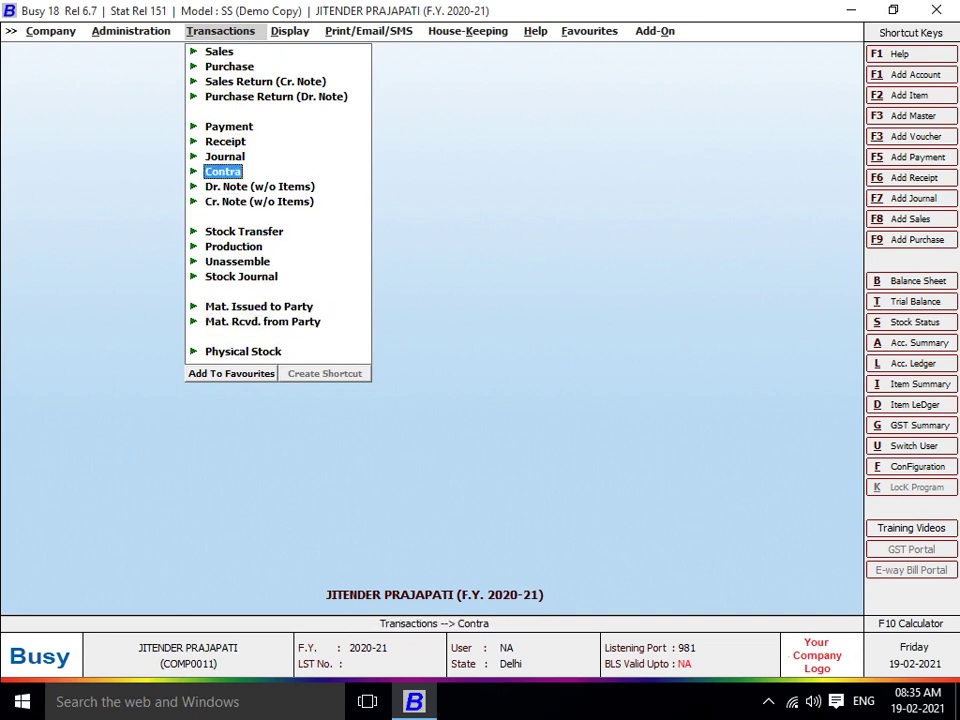
pyautogui.press('Down')
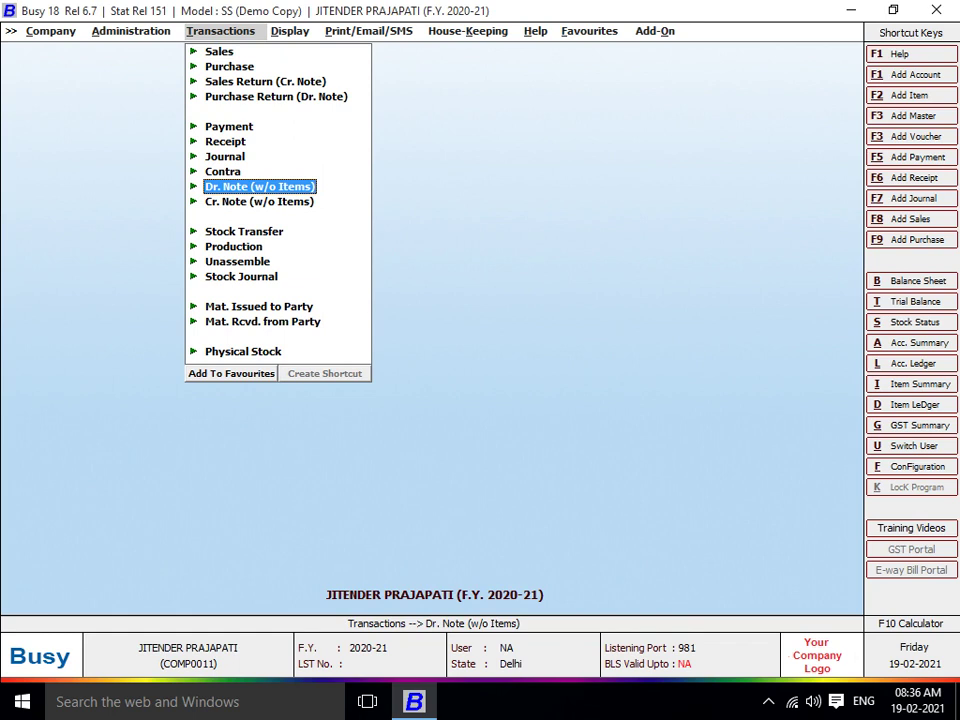
pyautogui.press('Down')
pyautogui.press('Up')
pyautogui.press('Down')
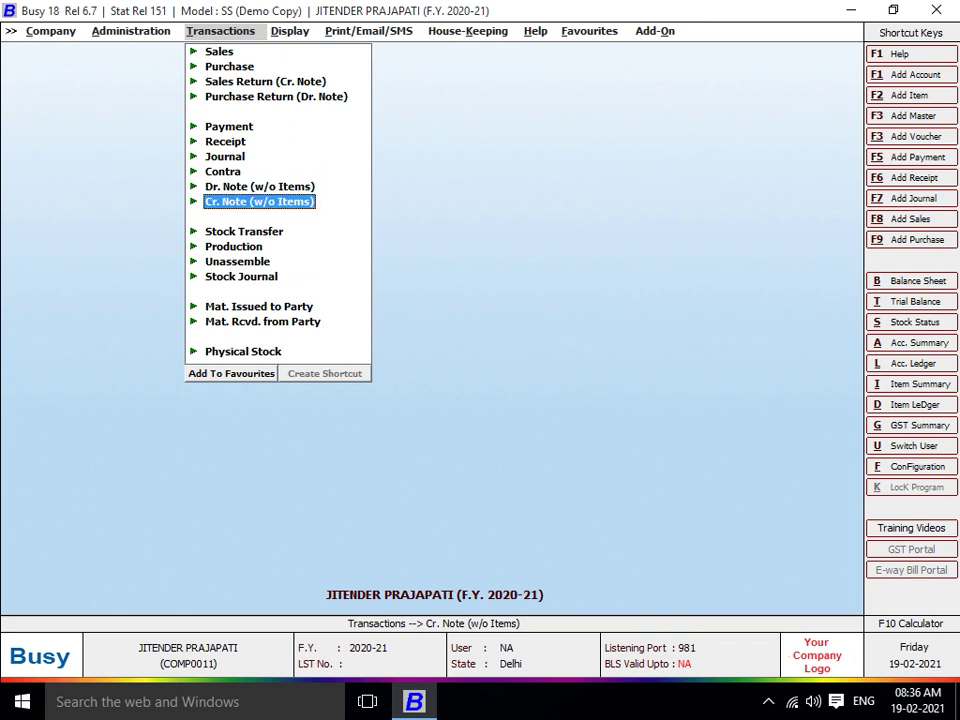
pyautogui.press('Down')
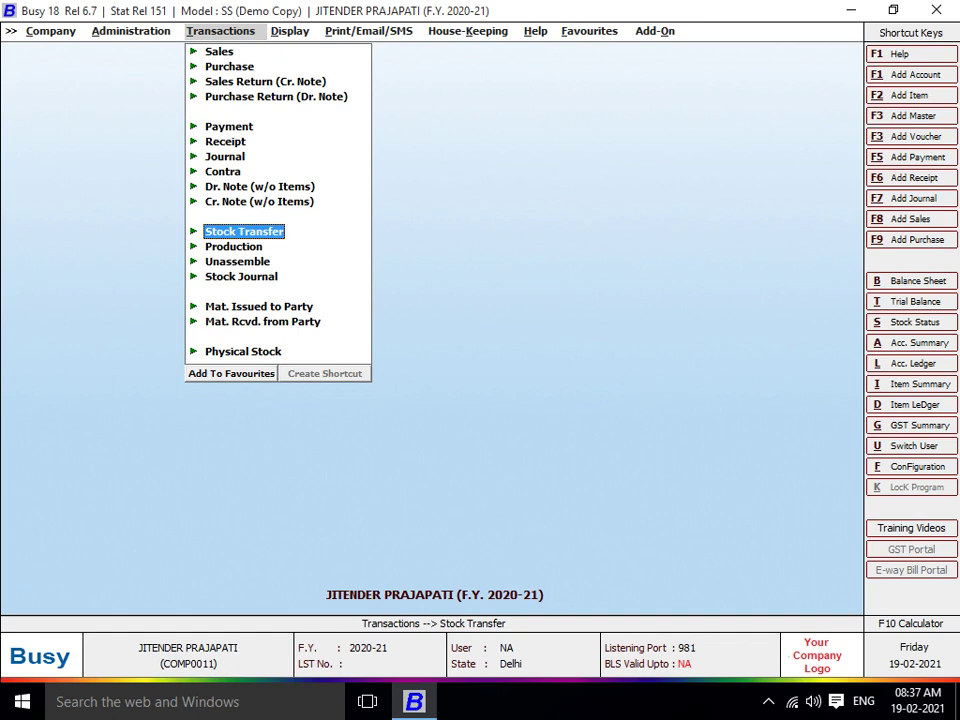
pyautogui.press('Up')
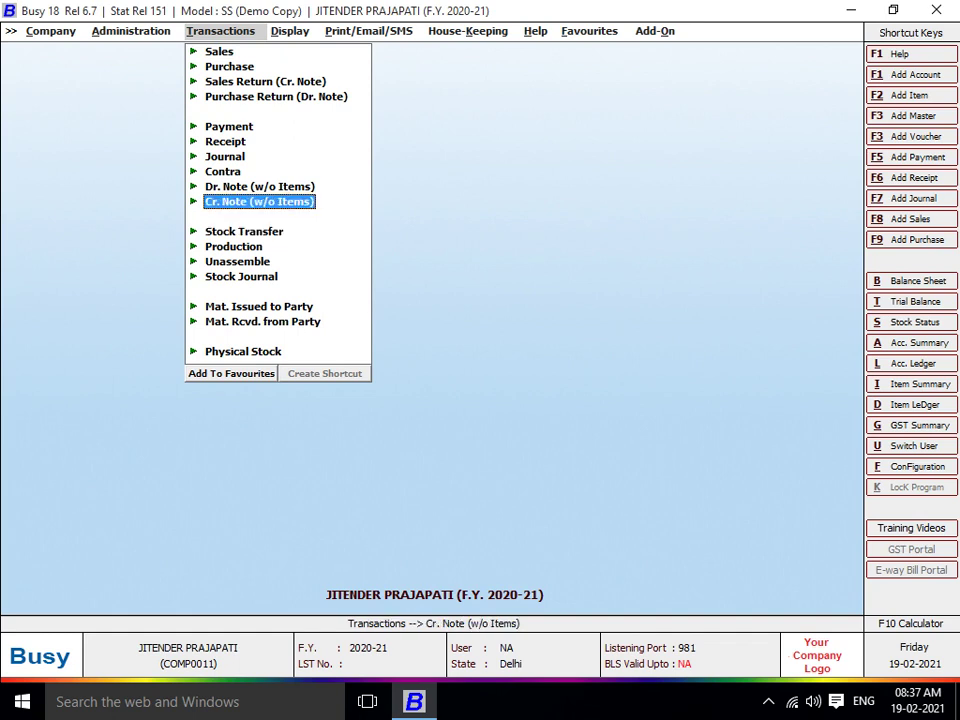
pyautogui.press('Up')
pyautogui.press('Up')
pyautogui.press('Up')
pyautogui.press('Up')
pyautogui.press('Up')
pyautogui.press('Up')
pyautogui.press('Up')
pyautogui.press('Up')
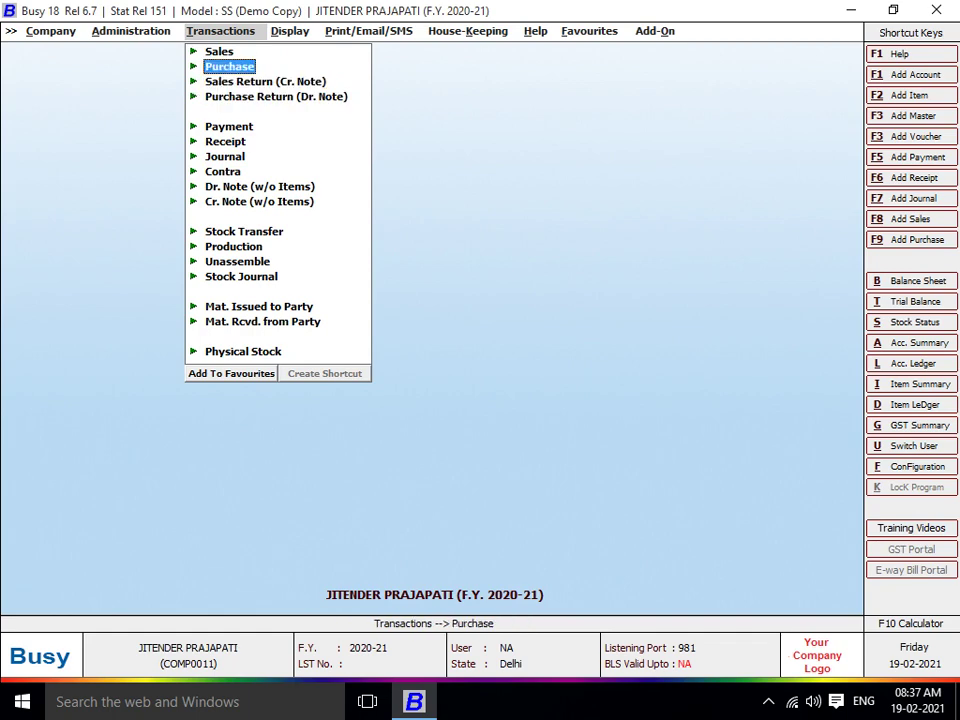
# Step: Start a new purchase voucher numbered 120 with Busy Infotech Pvt. Ltd. as the party
pyautogui.press('Return')
pyautogui.press('Return')
pyautogui.press('Return')
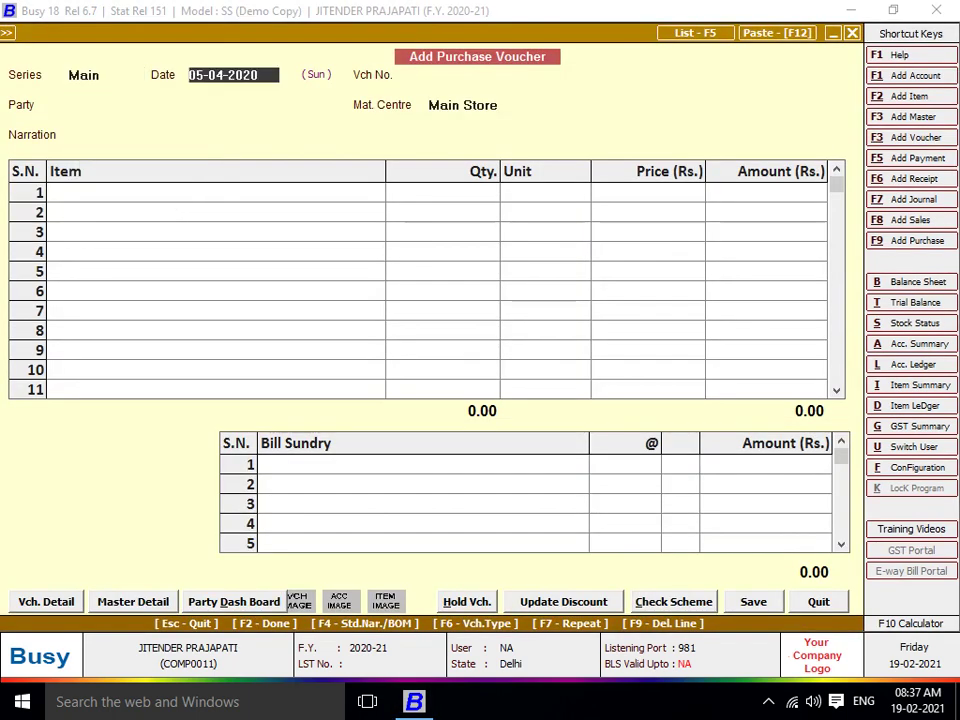
pyautogui.press('Return')
pyautogui.write('120')
pyautogui.press('Return')
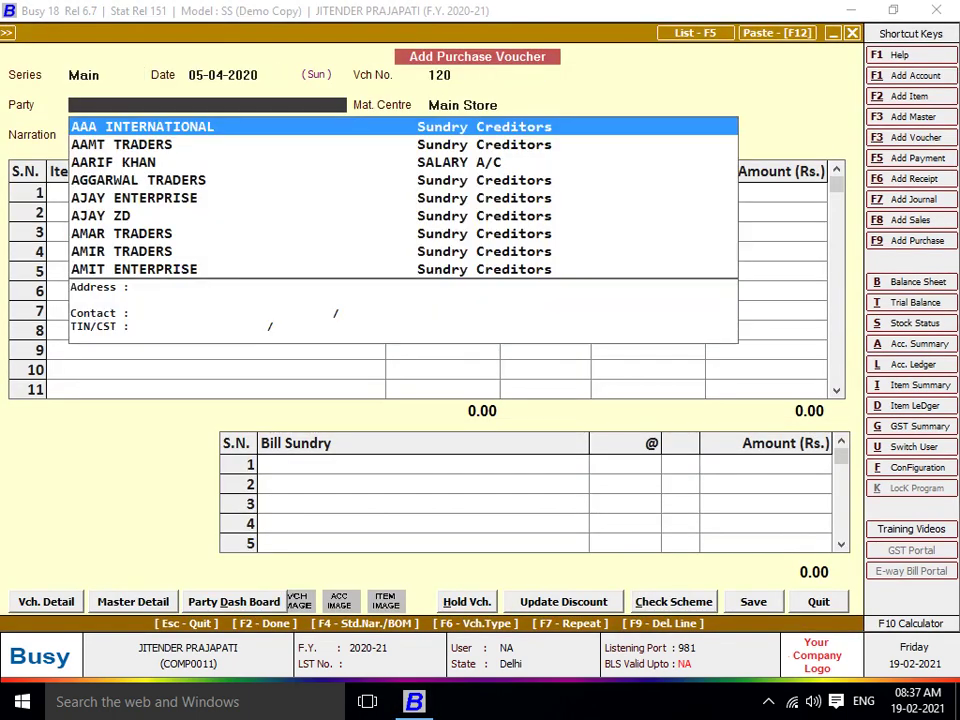
pyautogui.write('b')
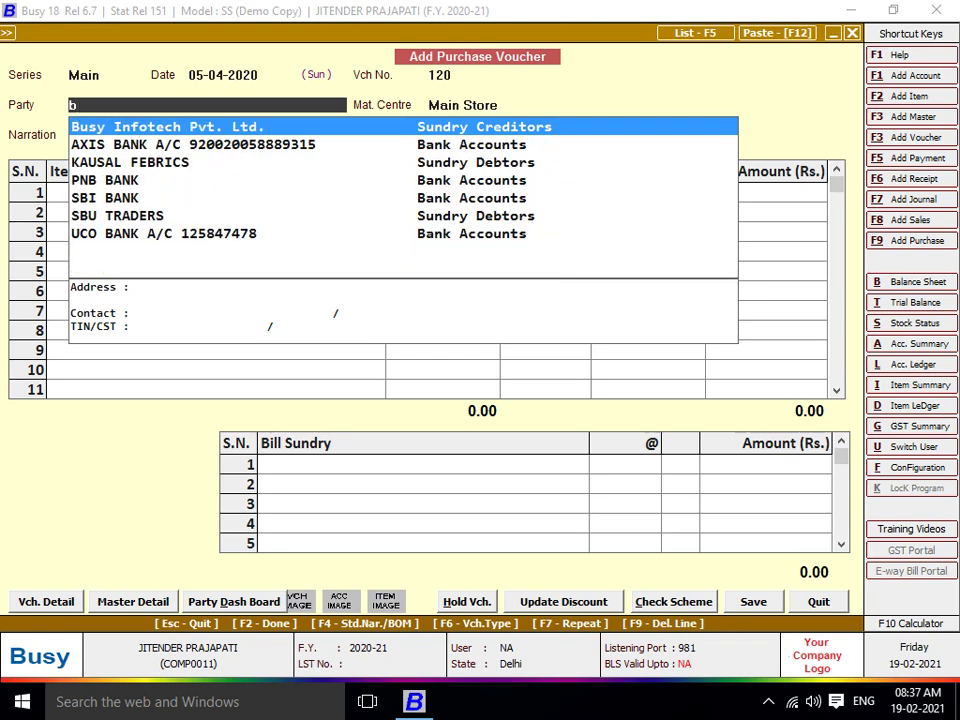
pyautogui.press('Return')
pyautogui.press('Return')
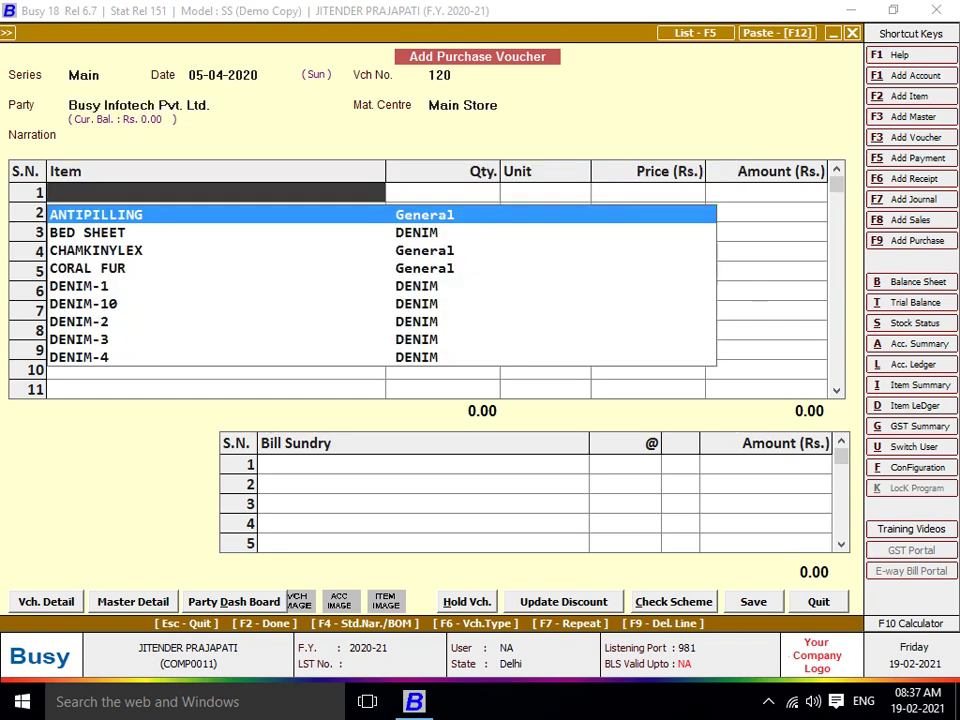
# Step: Add BED SHEET, 100 Metre at 120.00, for a 12,000.00 item line
pyautogui.press('Return')
pyautogui.click(215, 192)
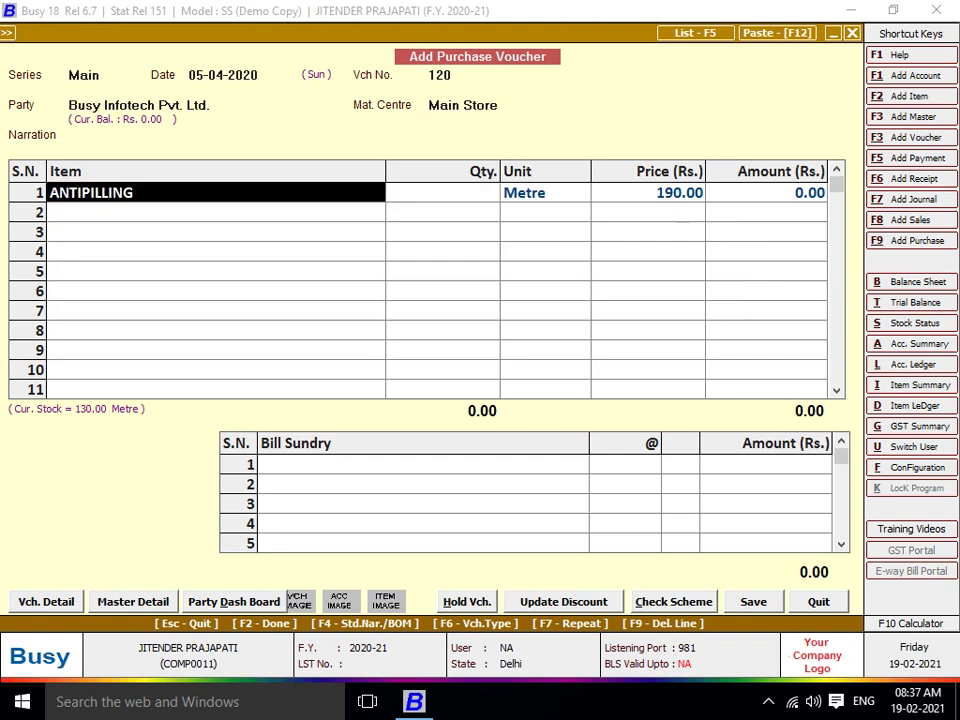
pyautogui.write('b')
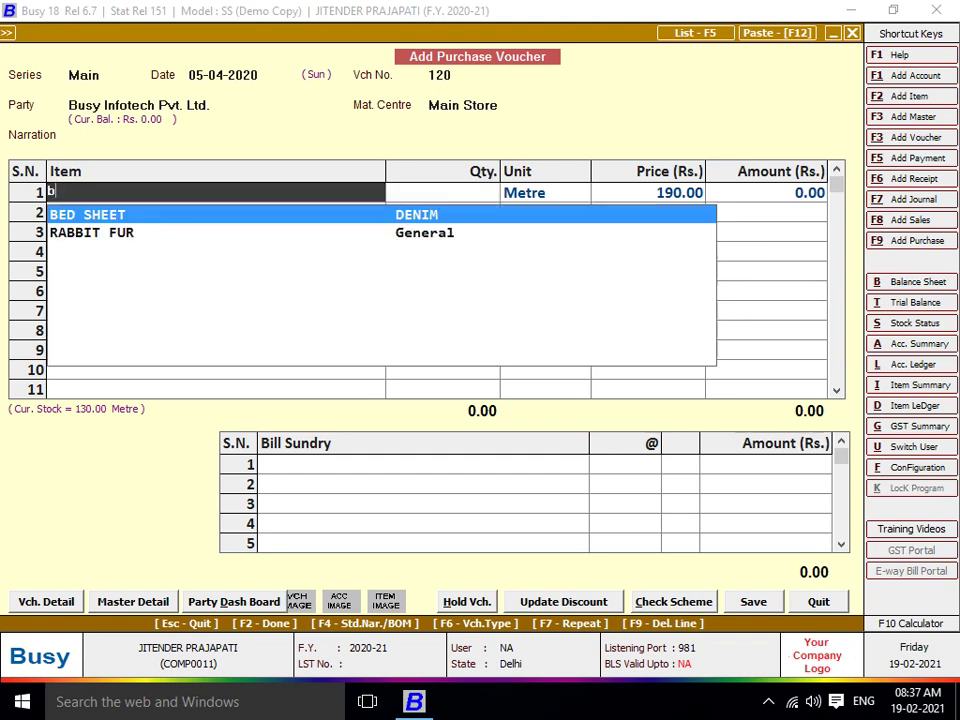
pyautogui.press('Return')
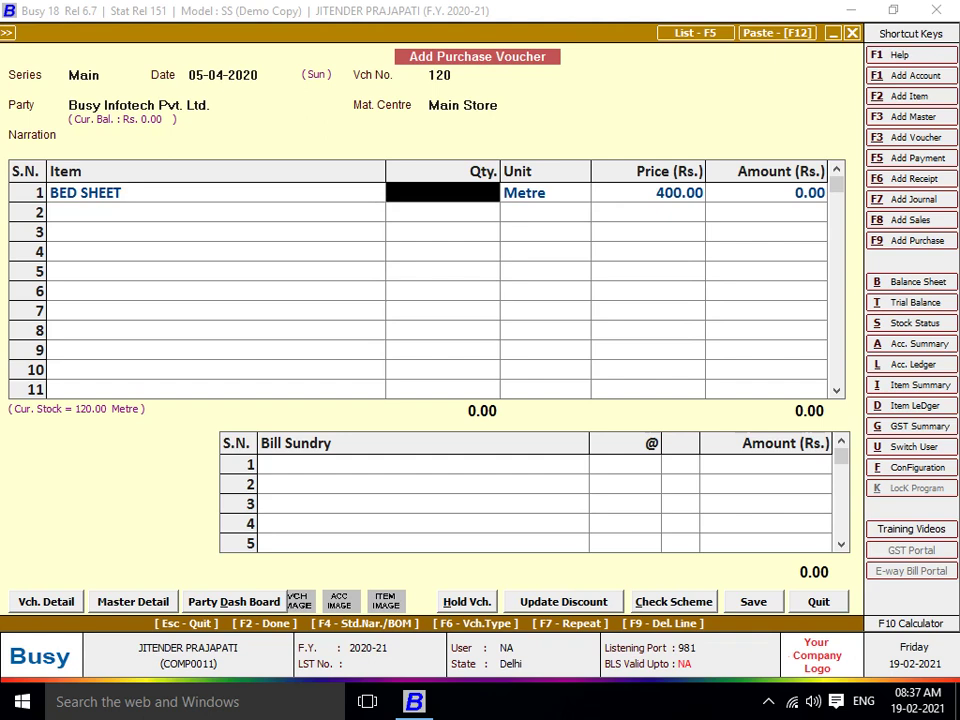
pyautogui.write('100')
pyautogui.press('Return')
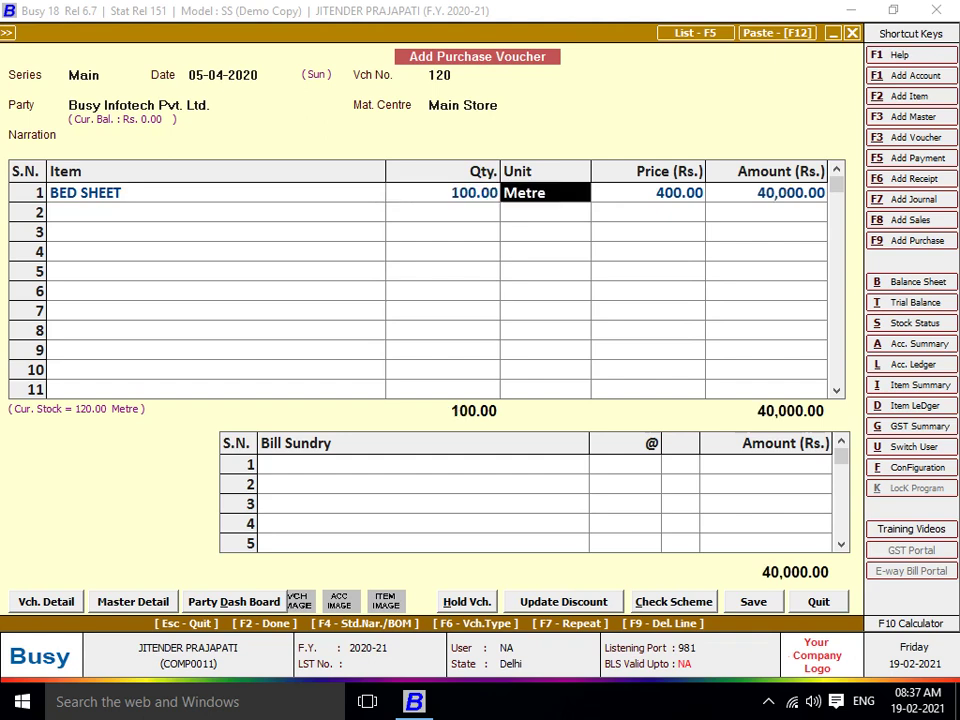
pyautogui.press('Return')
pyautogui.write('12')
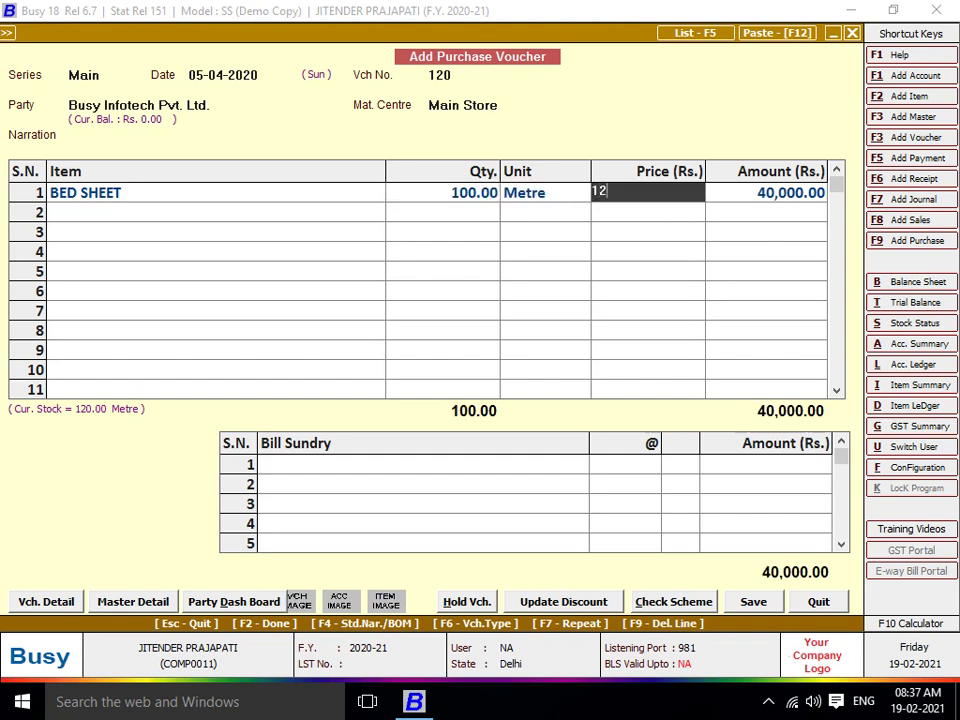
pyautogui.write('0')
pyautogui.press('Return')
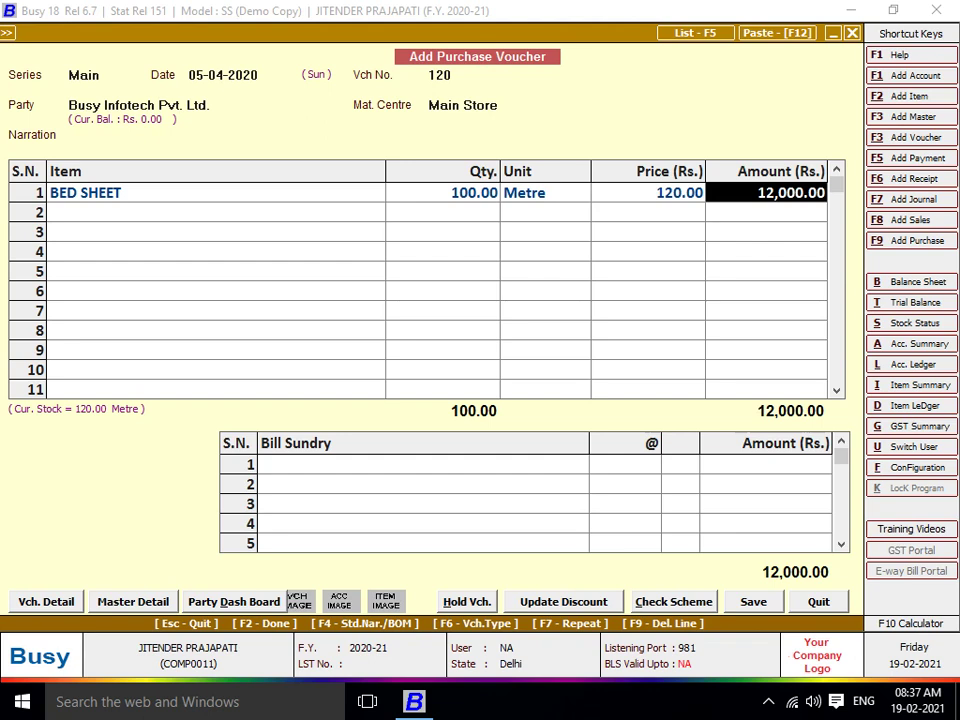
pyautogui.press('Return')
pyautogui.press('Return')
# Step: Save the purchase voucher, then compute 100*20 = 2000 on the F10 calculator
pyautogui.press('Return')
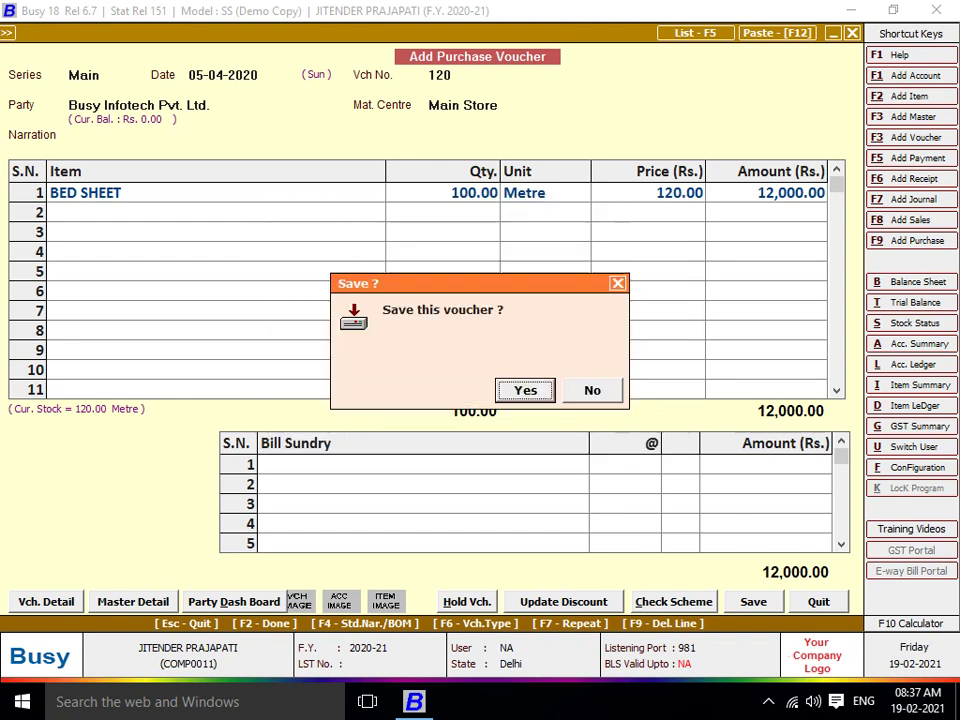
pyautogui.press('Return')
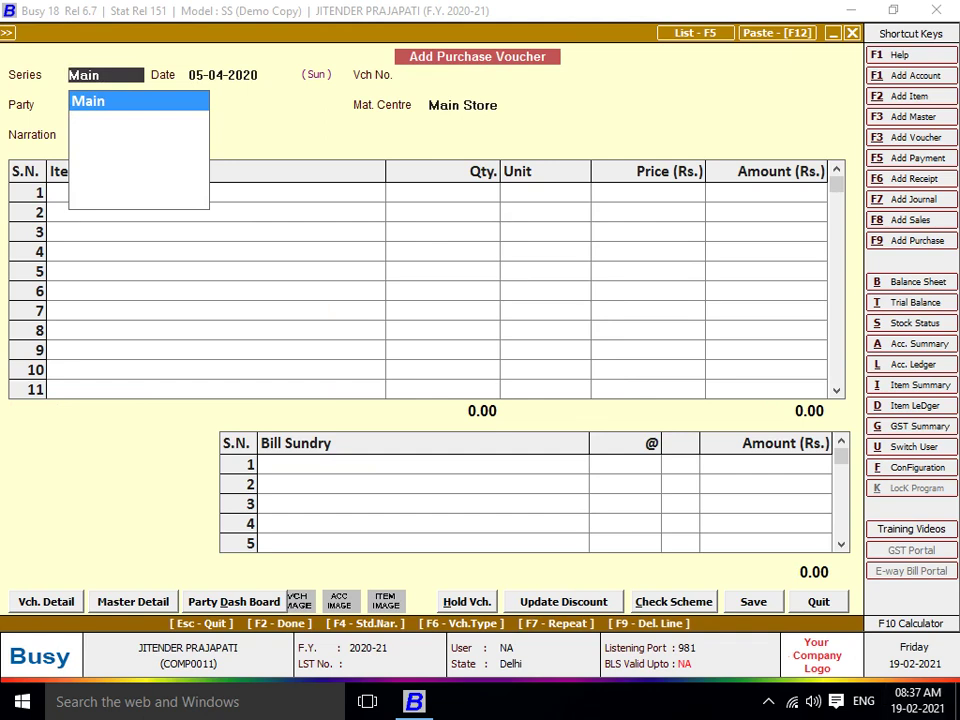
pyautogui.press('F10')
pyautogui.write('100')
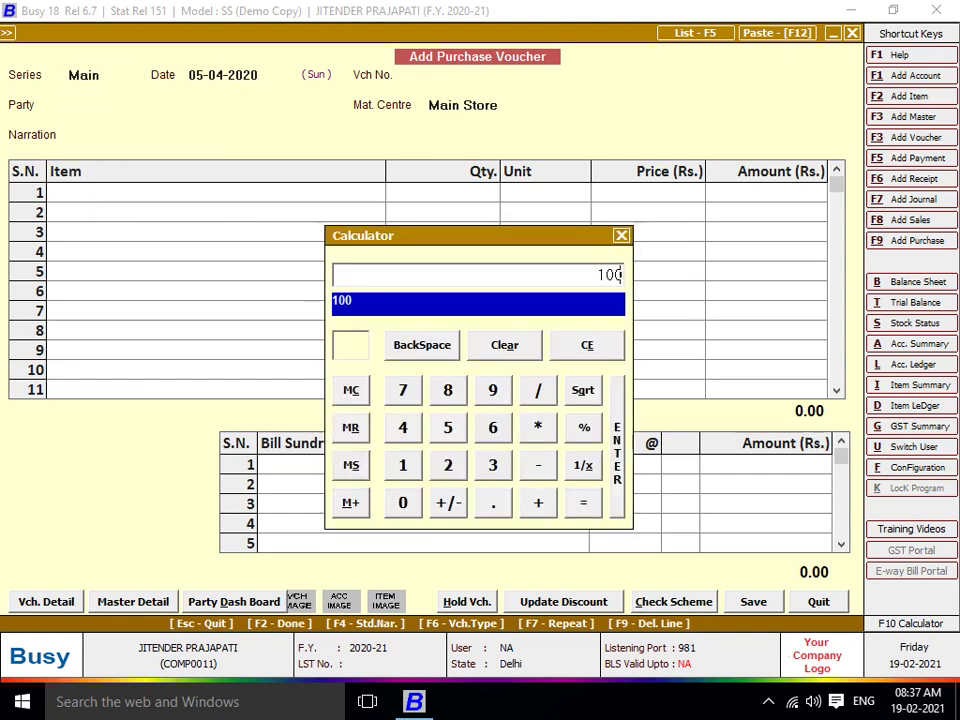
pyautogui.write('*20')
pyautogui.press('Return')
pyautogui.press('Escape')
# Step: Leave the purchase voucher and start a new Dr. Note (w/o Items) dated 10-04-2020
pyautogui.press('Escape')
pyautogui.press('Escape')
pyautogui.press('Escape')
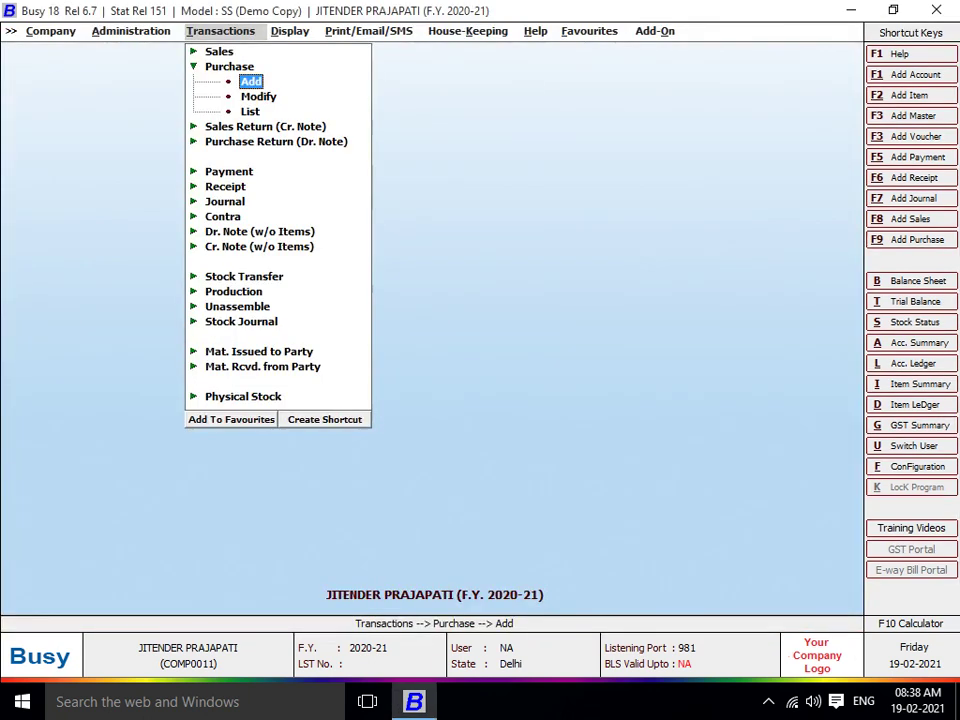
pyautogui.press('Escape')
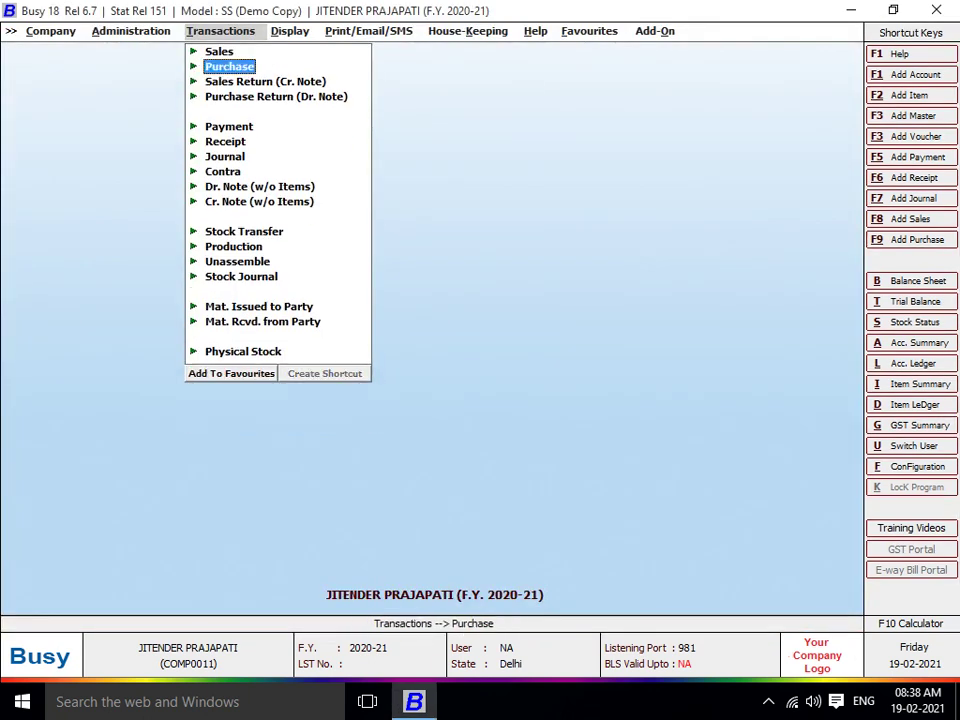
pyautogui.press('Down')
pyautogui.press('Down')
pyautogui.press('Down')
pyautogui.press('Down')
pyautogui.press('Down')
pyautogui.press('Down')
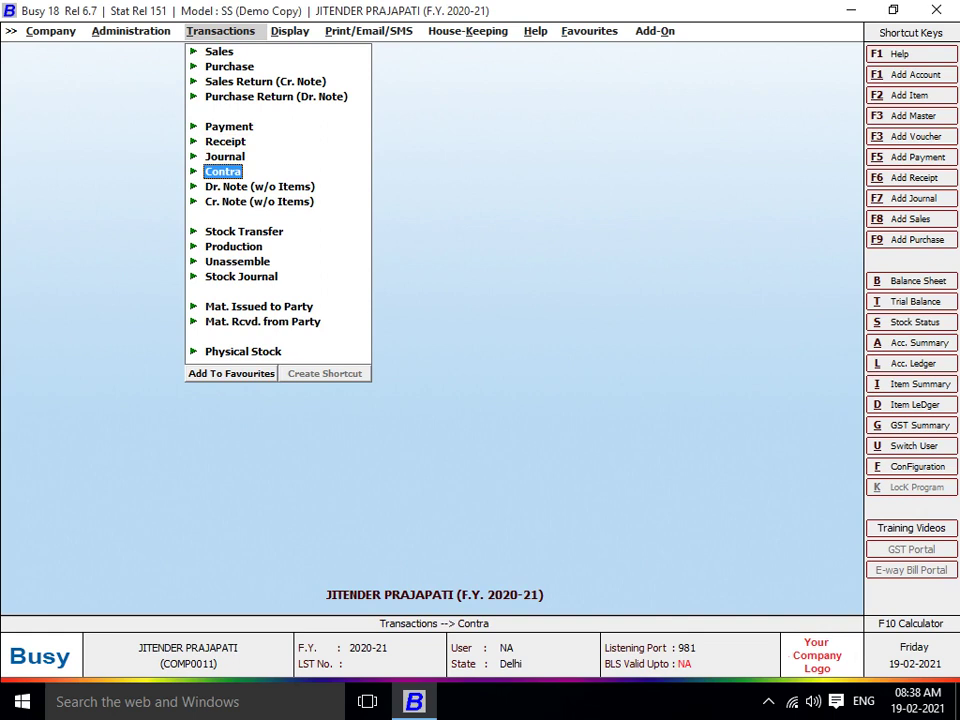
pyautogui.press('Down')
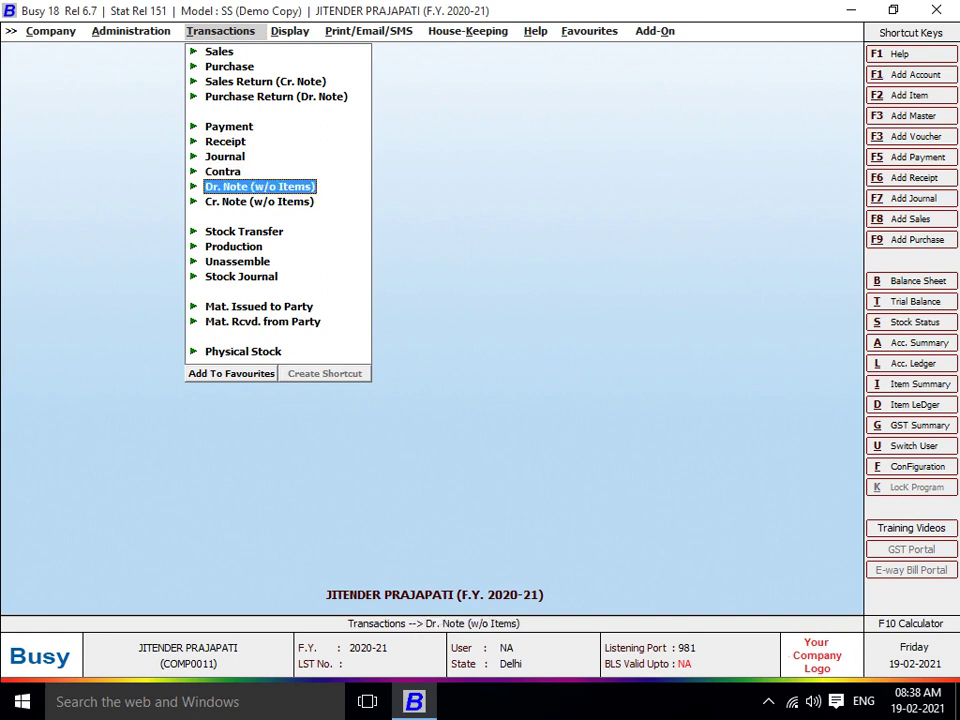
pyautogui.press('Return')
pyautogui.press('Return')
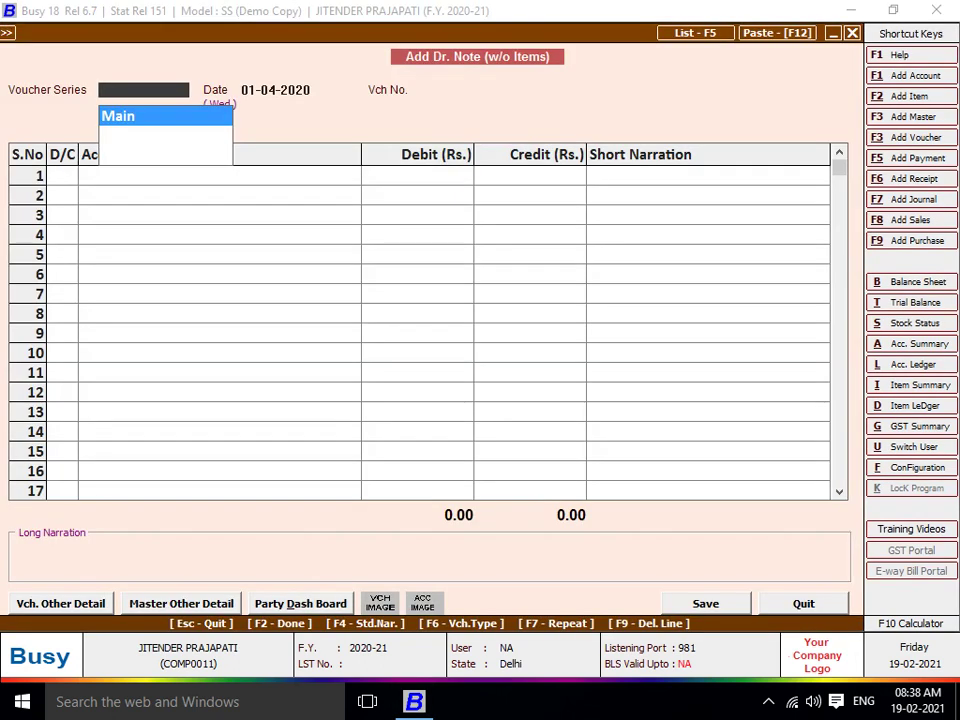
pyautogui.press('Return')
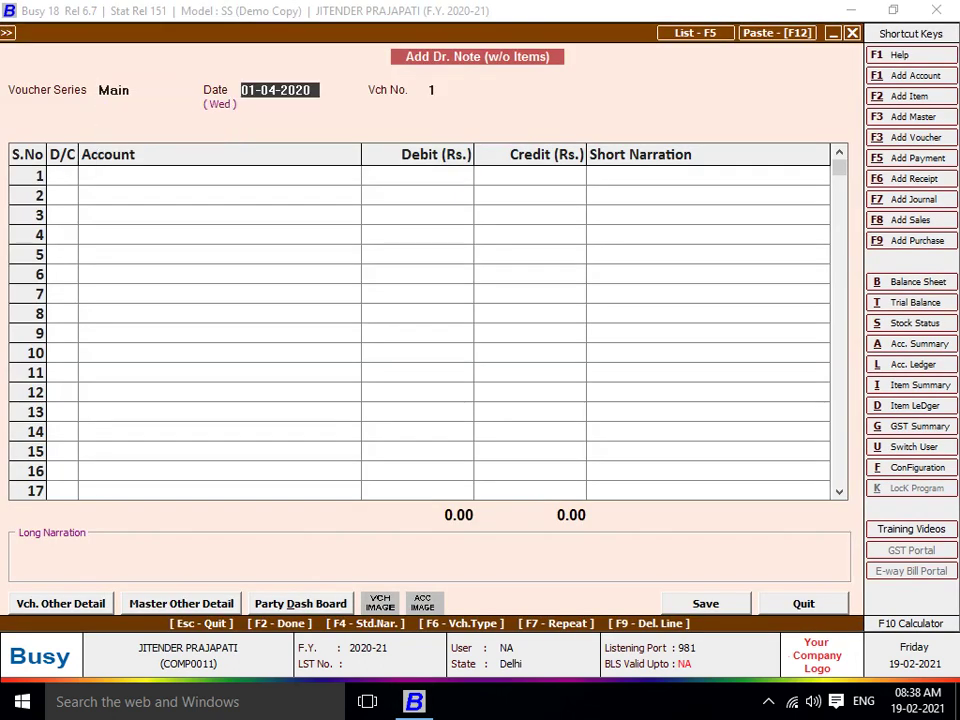
pyautogui.write('10')
pyautogui.press('Return')
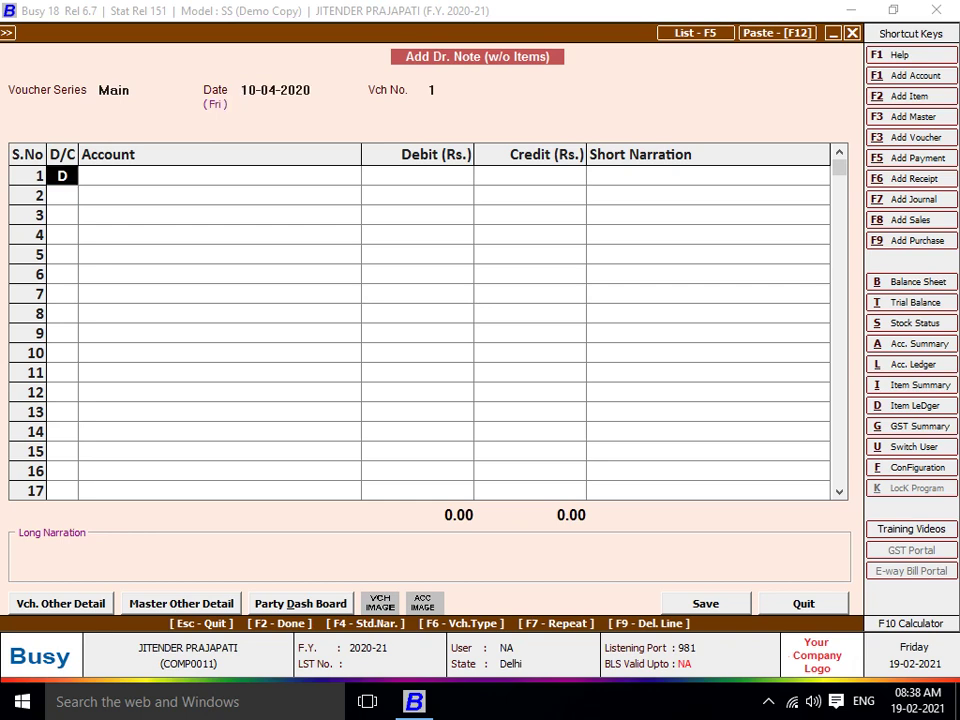
# Step: Debit Busy Infotech Pvt. Ltd. 2,000.00 and begin entering 'deb' as the credit account
pyautogui.press('Return')
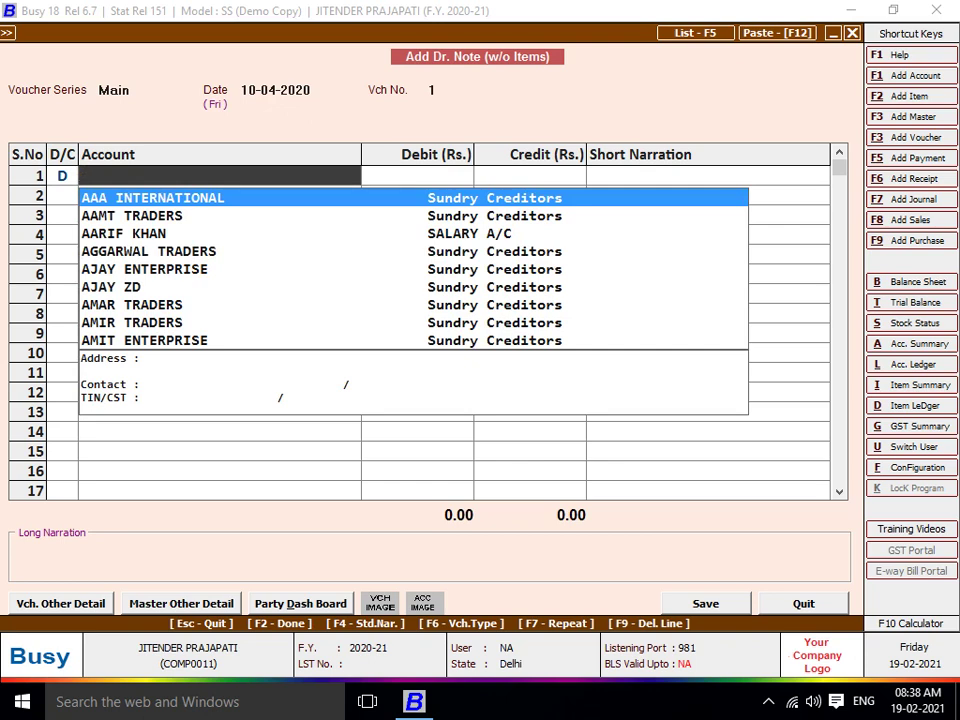
pyautogui.write('bu')
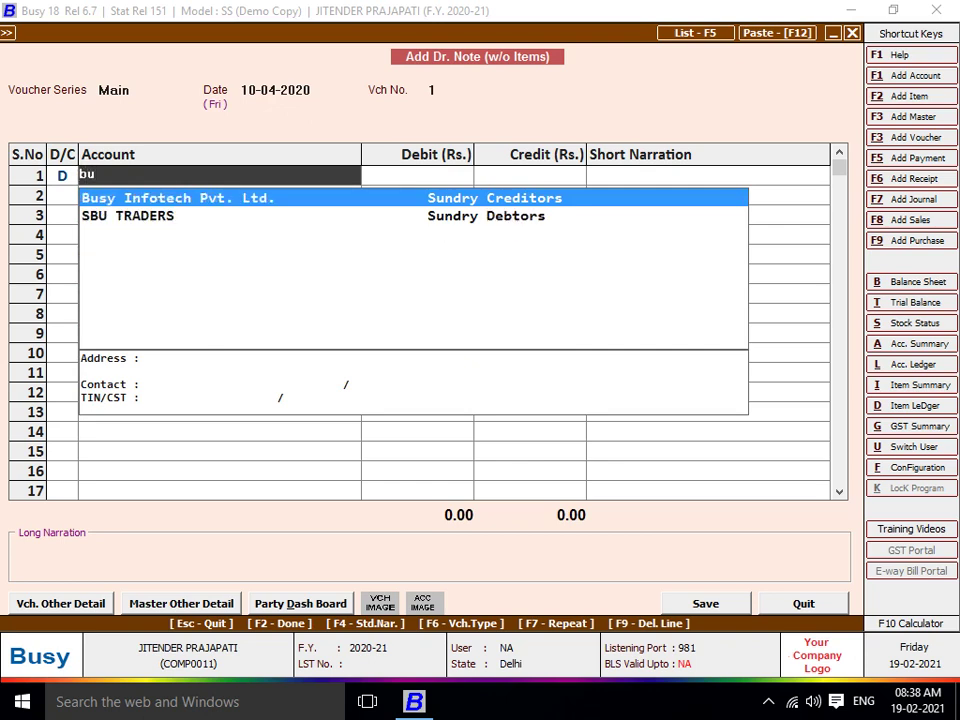
pyautogui.press('Return')
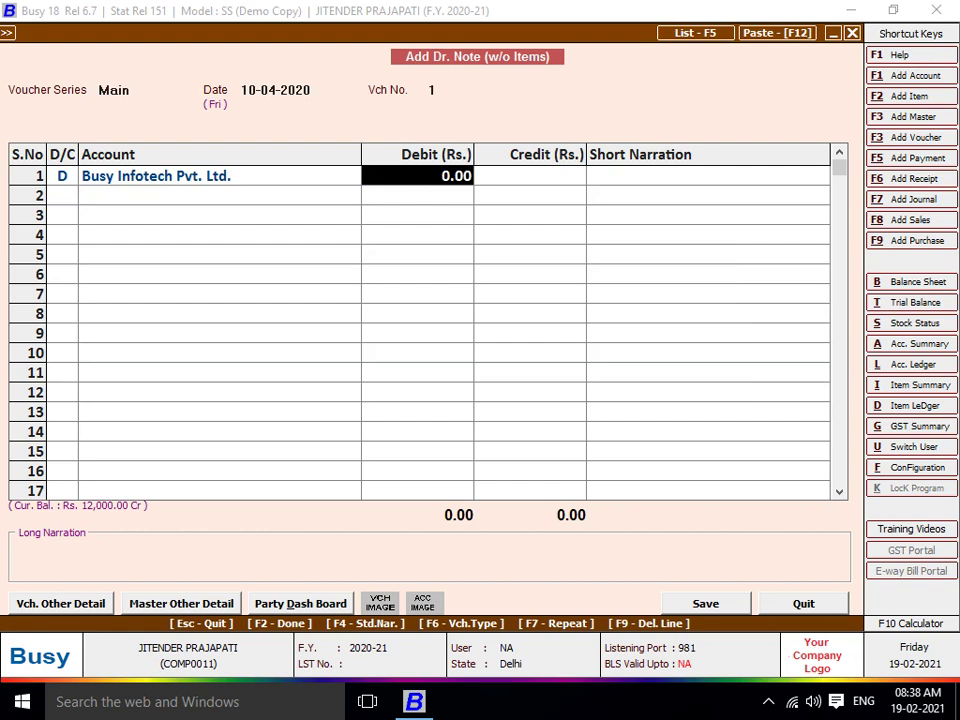
pyautogui.write('200')
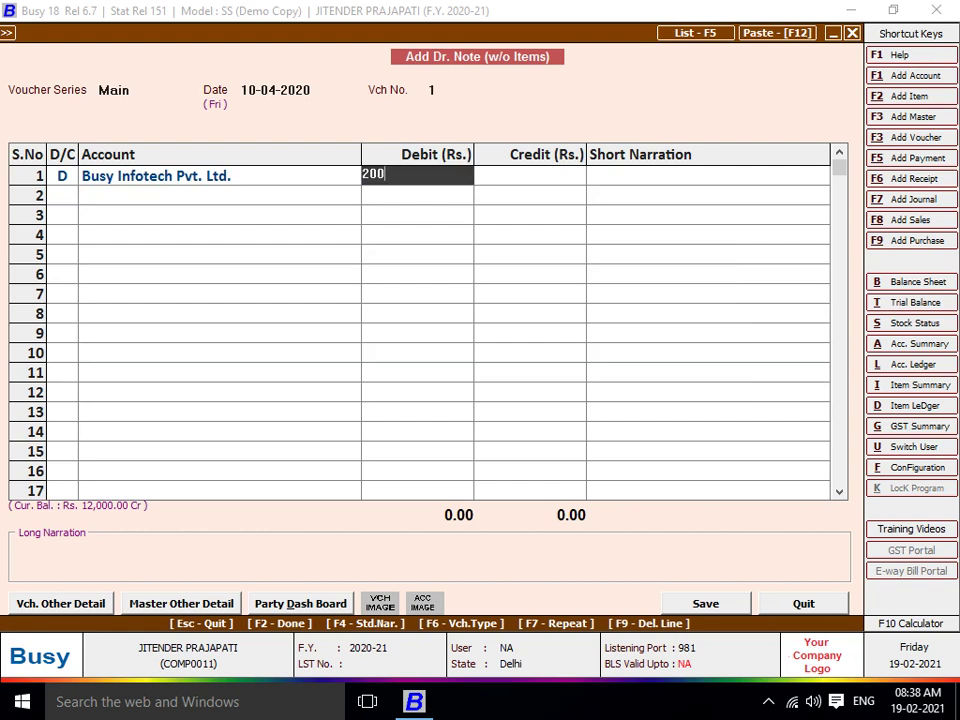
pyautogui.write('0')
pyautogui.press('Return')
pyautogui.press('Return')
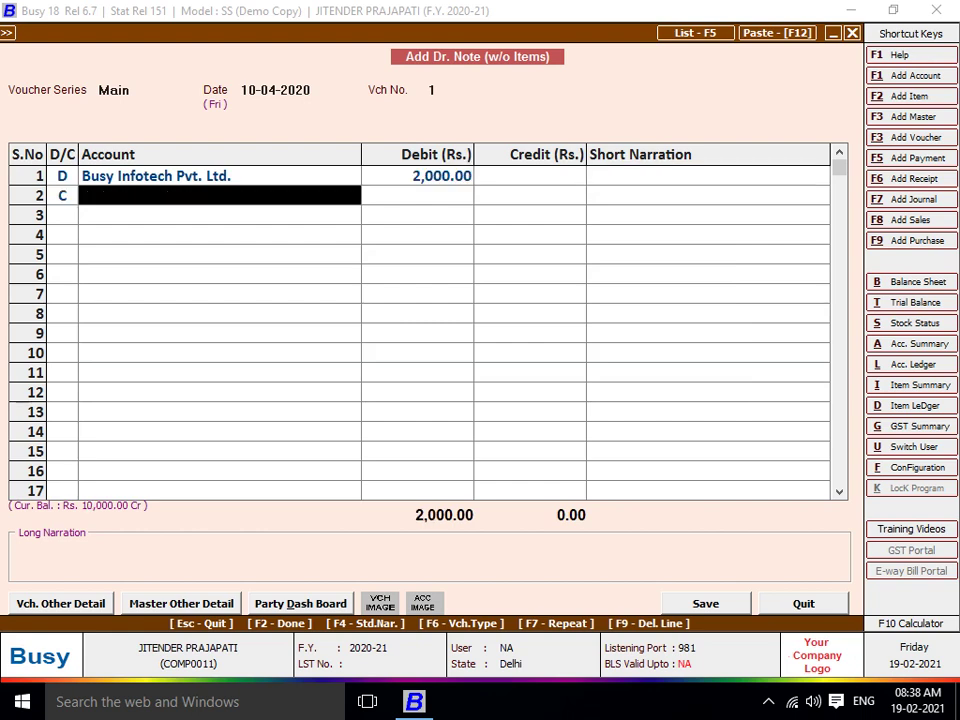
pyautogui.write('de')
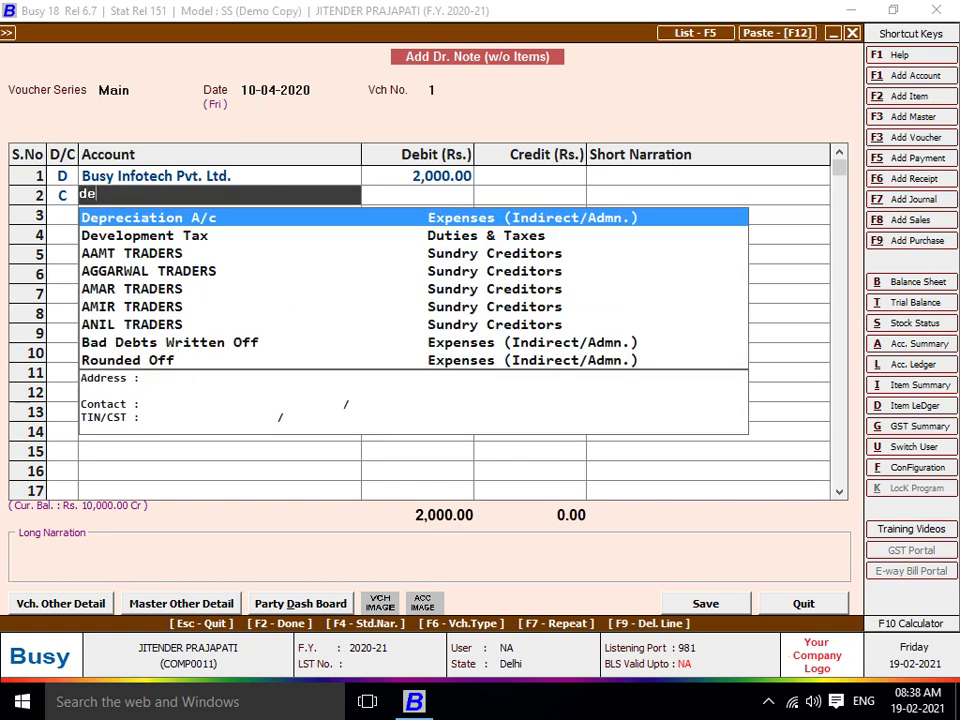
pyautogui.write('b')
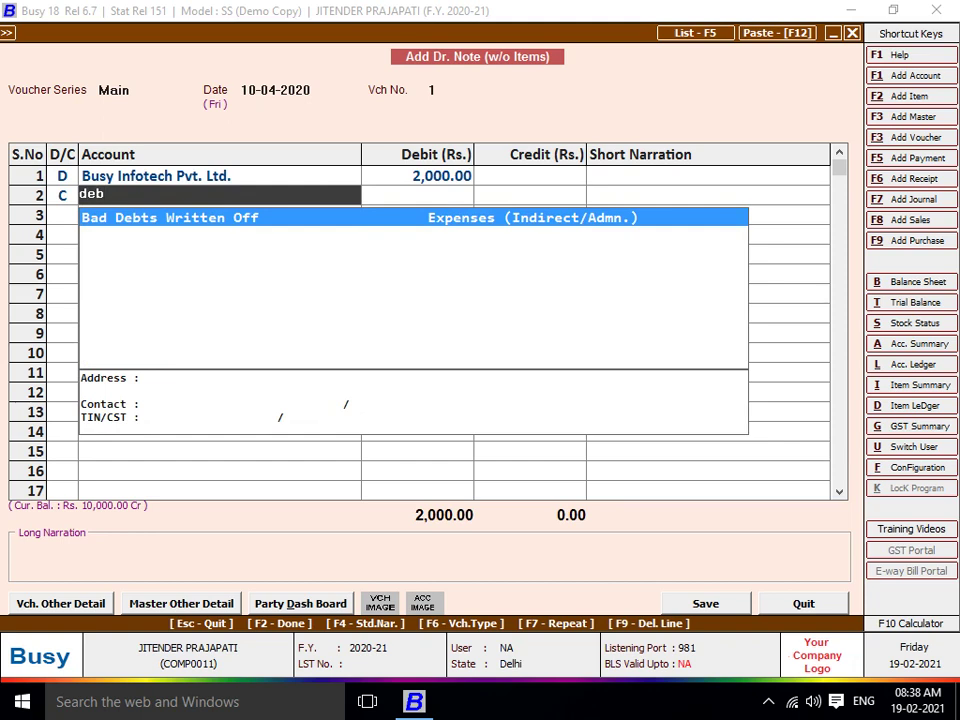
# Step: Create and save a Debit Note account in the Purchase group with a credit balance side
pyautogui.press('F3')
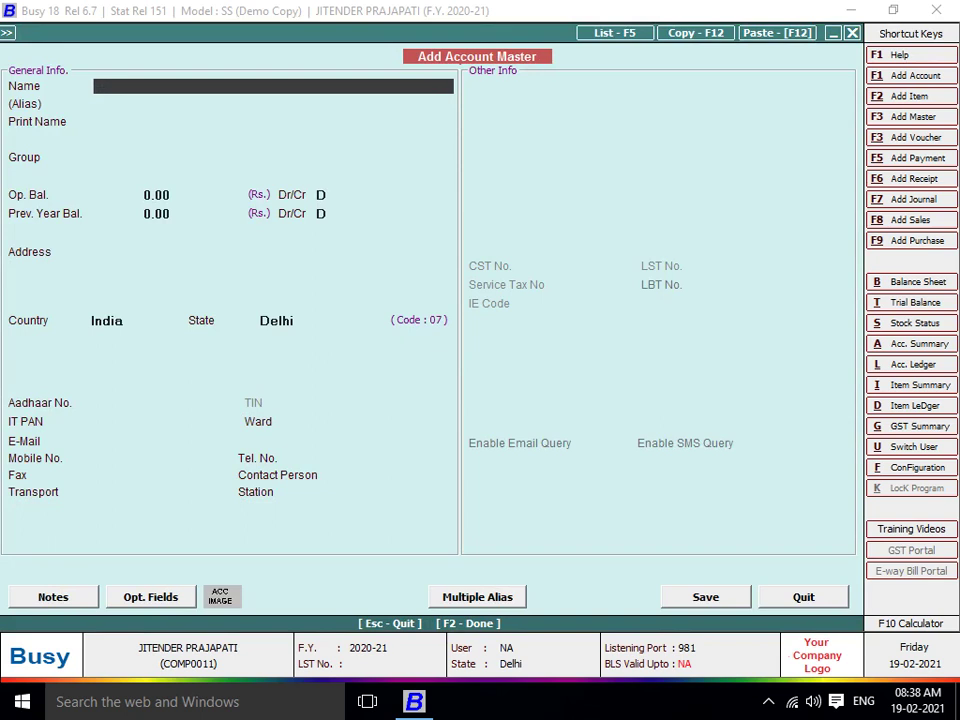
pyautogui.write('debit')
pyautogui.write(' note')
pyautogui.press('Return')
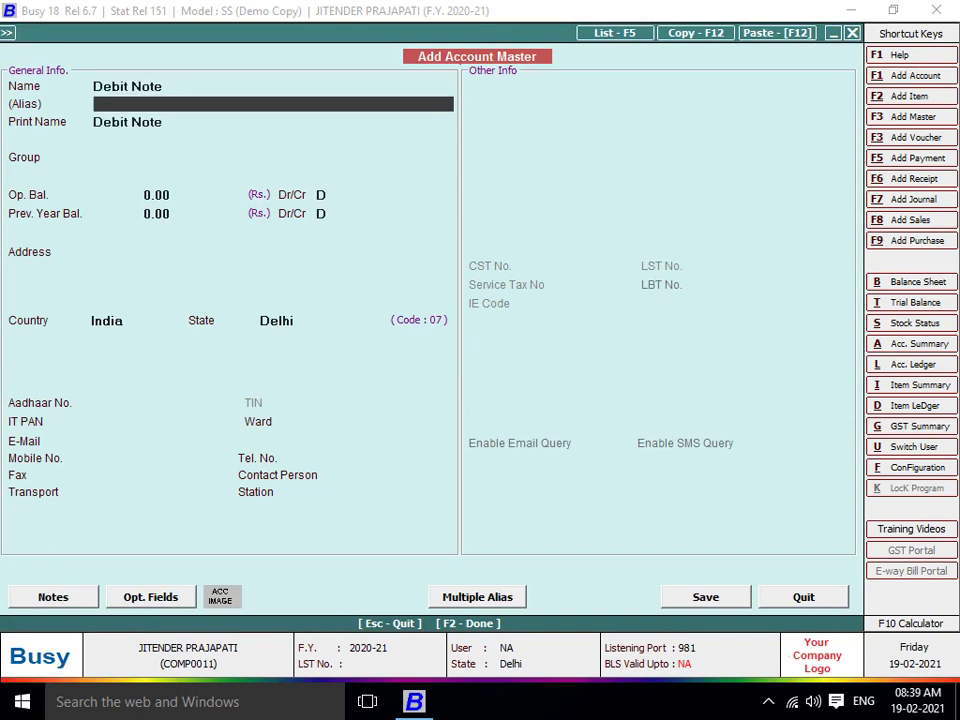
pyautogui.press('Return')
pyautogui.press('Return')
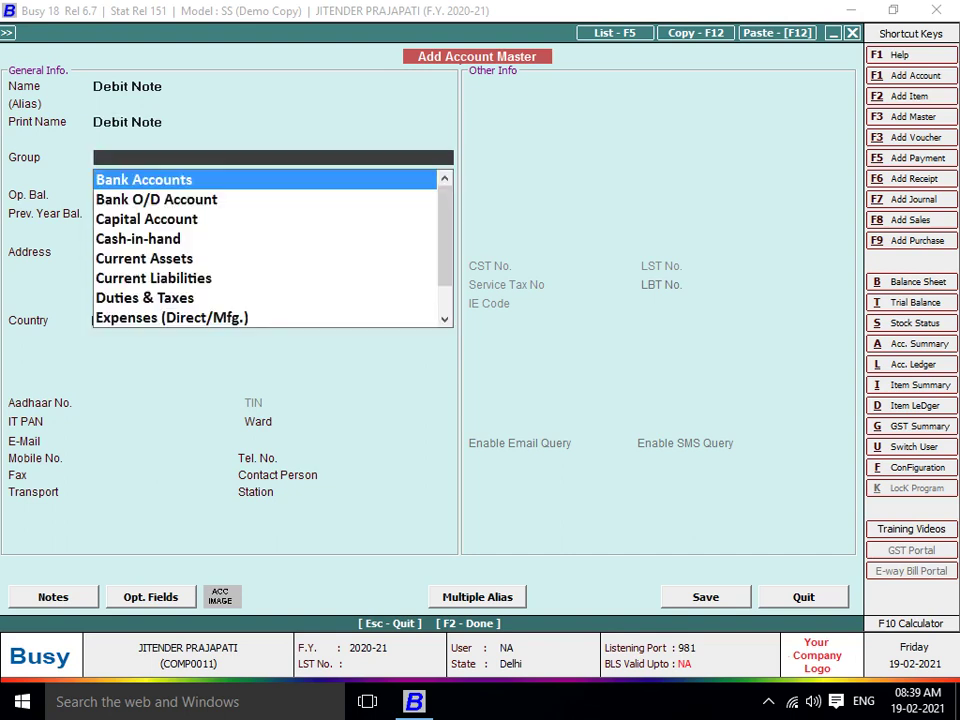
pyautogui.write('pur')
pyautogui.press('Return')
pyautogui.press('Return')
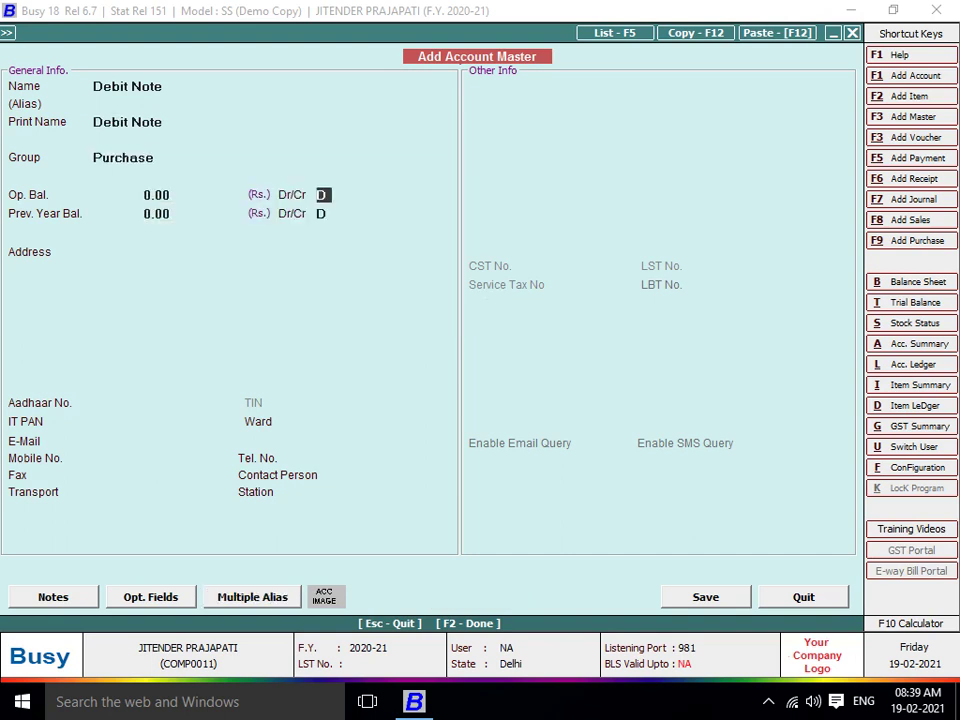
pyautogui.press('Return')
pyautogui.press('Return')
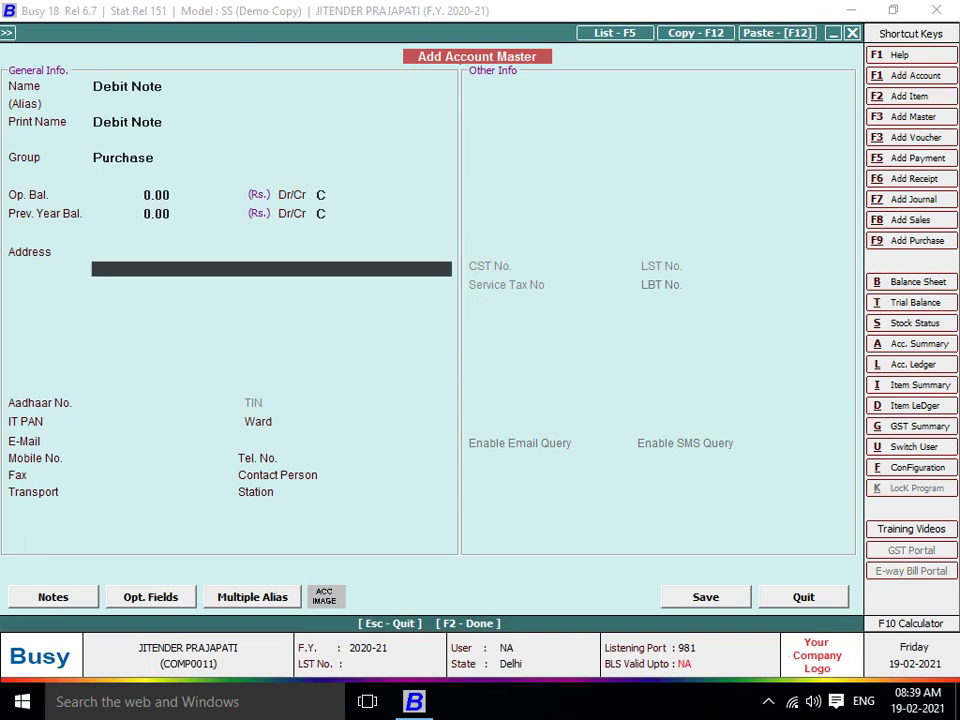
pyautogui.press('Return')
pyautogui.press('Return')
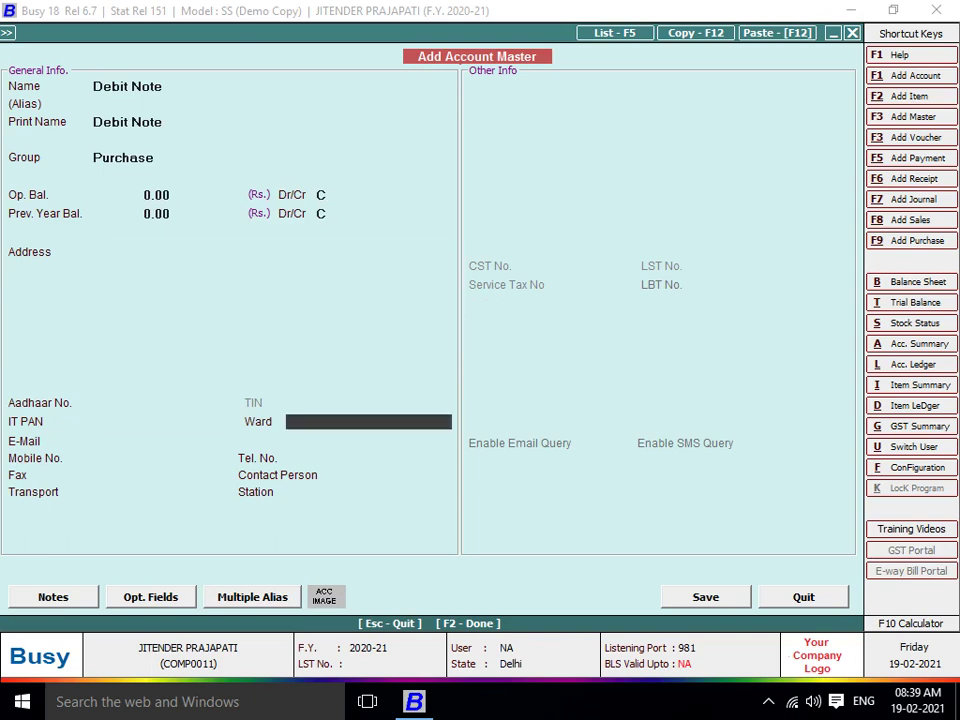
pyautogui.press('F2')
# Step: Enter a narration noting a rate difference of 20 each qty for invoice no 120
pyautogui.press('Return')
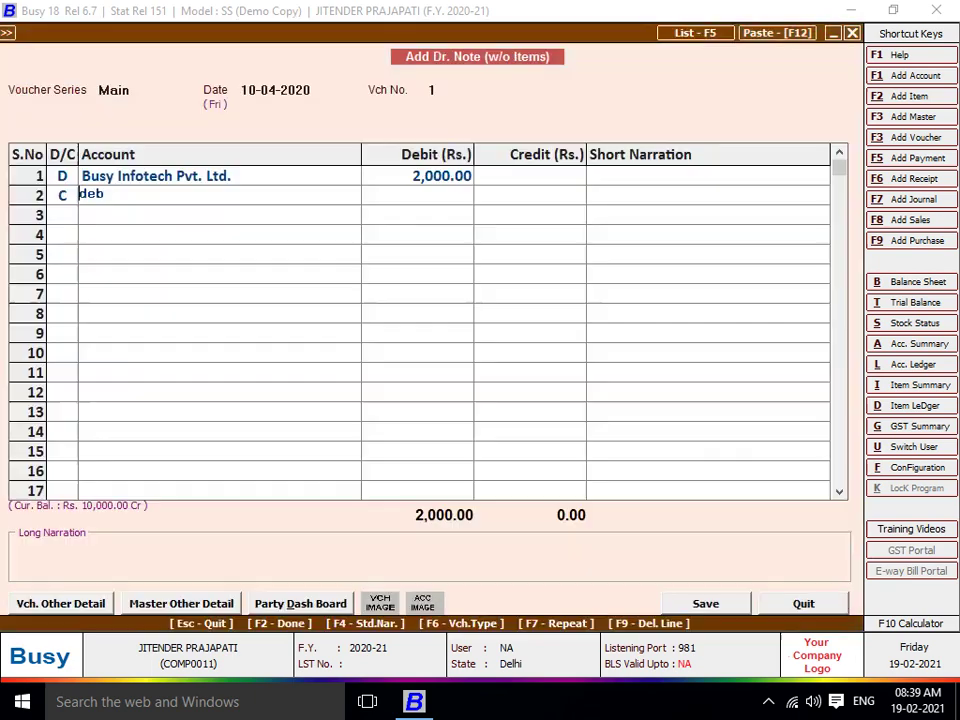
pyautogui.press('Return')
pyautogui.press('Return')
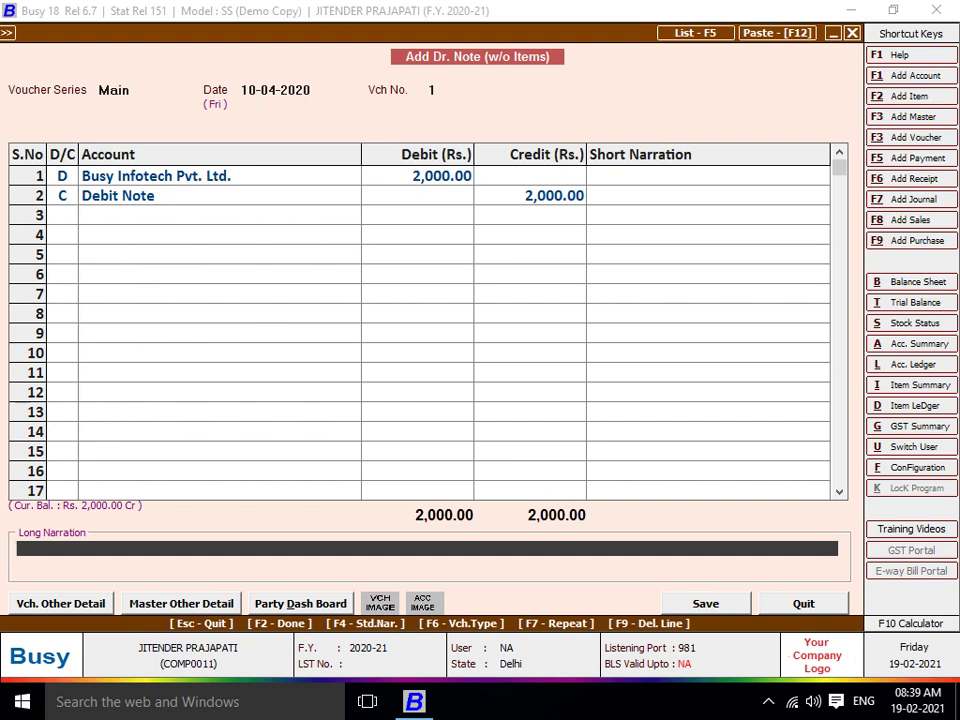
pyautogui.write('bei')
pyautogui.write('ng rar')
pyautogui.press('BackSpace')
pyautogui.press('BackSpace')
pyautogui.write('ate')
pyautogui.write(' diffrence ')
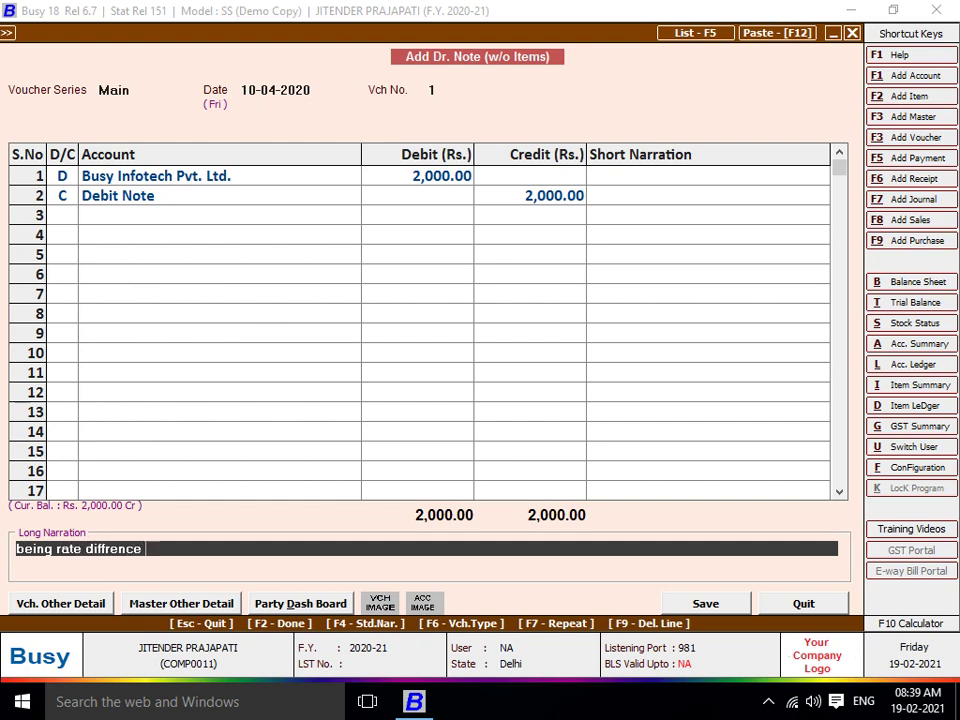
pyautogui.write('12')
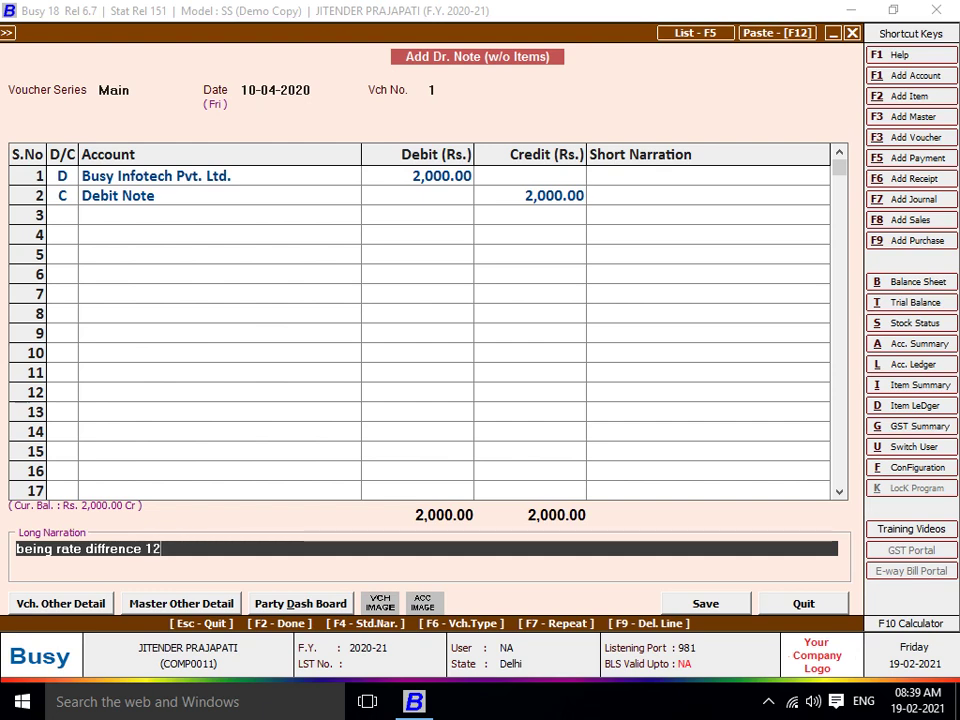
pyautogui.press('BackSpace')
pyautogui.press('BackSpace')
pyautogui.write('20 ')
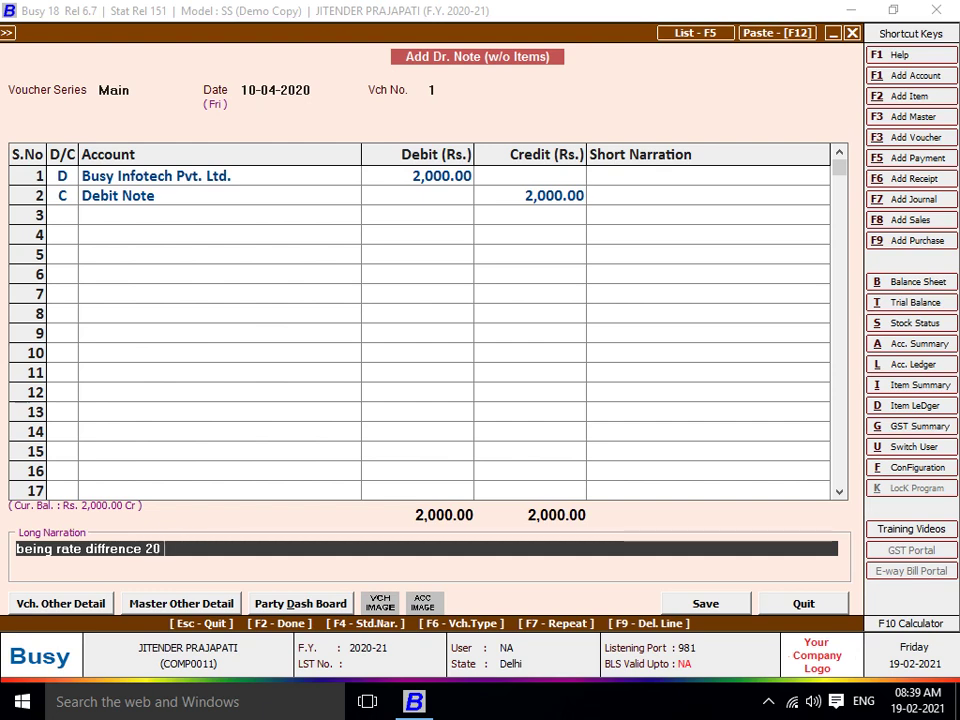
pyautogui.write('eash')
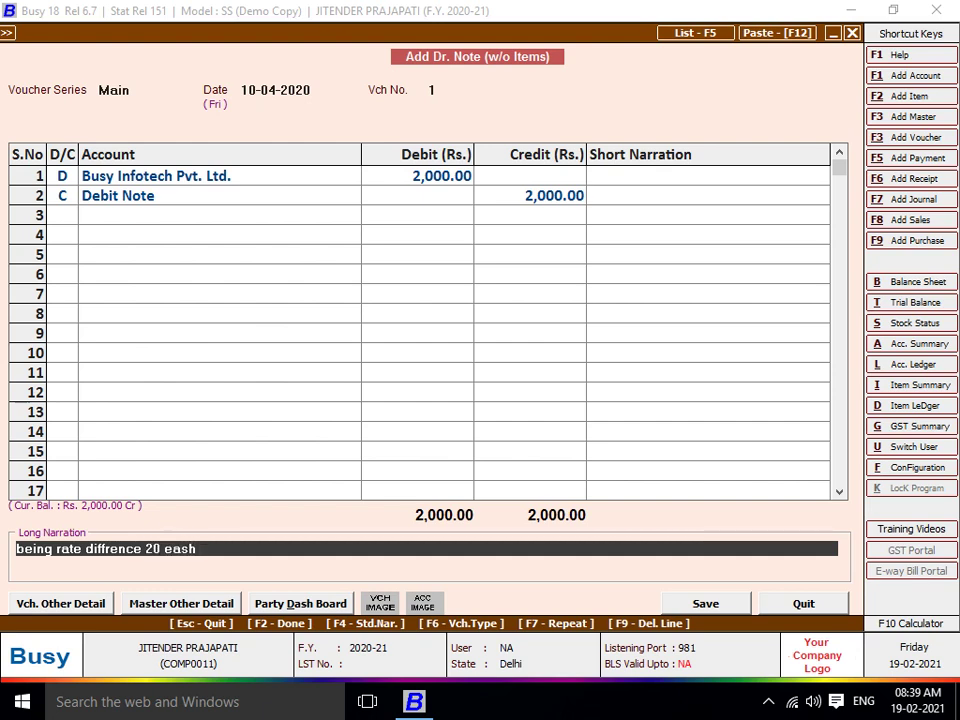
pyautogui.press('BackSpace')
pyautogui.write('ch')
pyautogui.press('BackSpace')
pyautogui.press('BackSpace')
pyautogui.press('BackSpace')
pyautogui.write('ch ')
pyautogui.write('qty i')
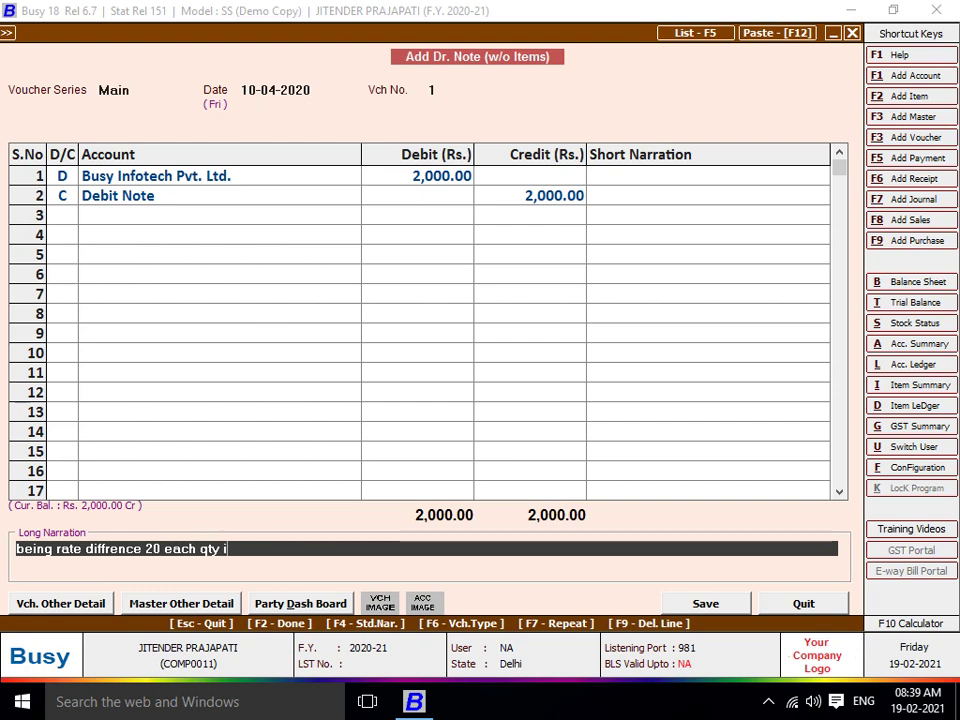
pyautogui.write('nvoice ')
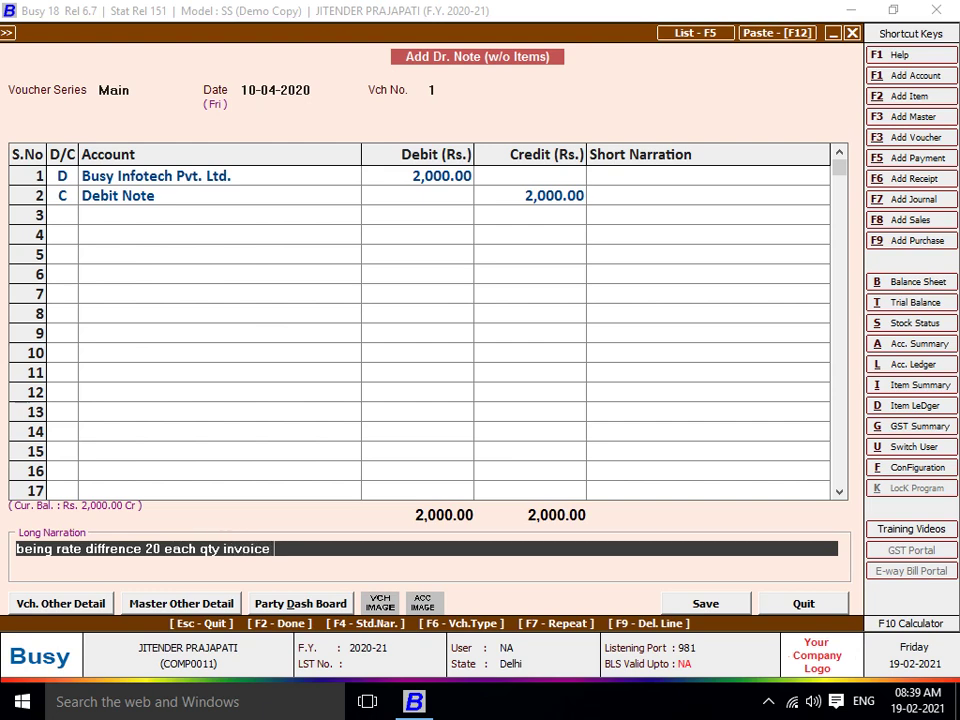
pyautogui.write('no 120')
# Step: Finish the narration and save the debit note voucher
pyautogui.press('Return')
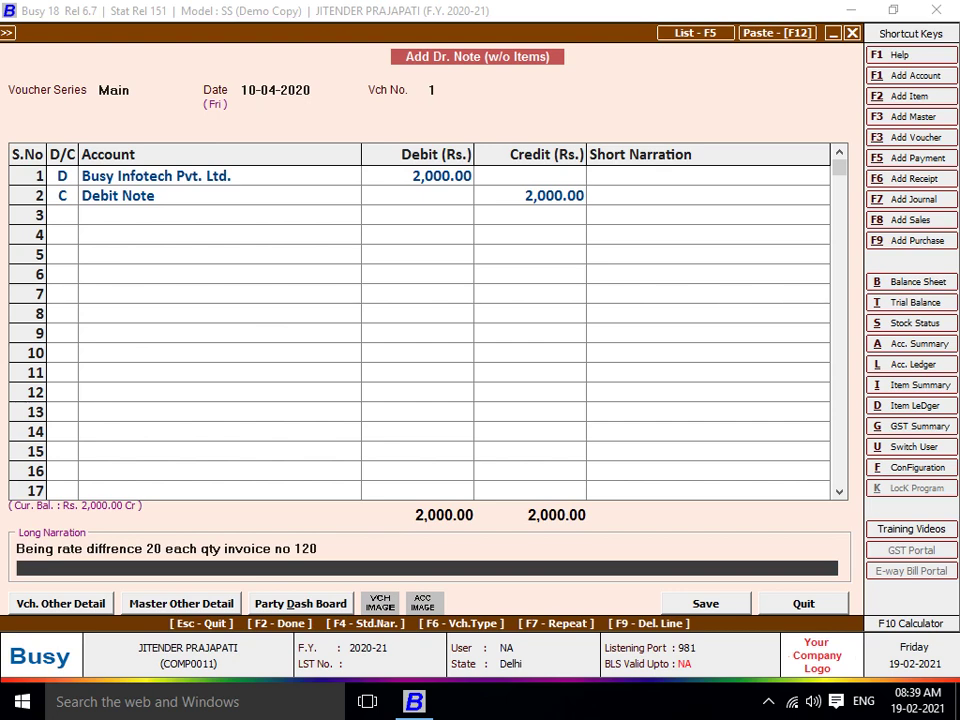
pyautogui.press('Return')
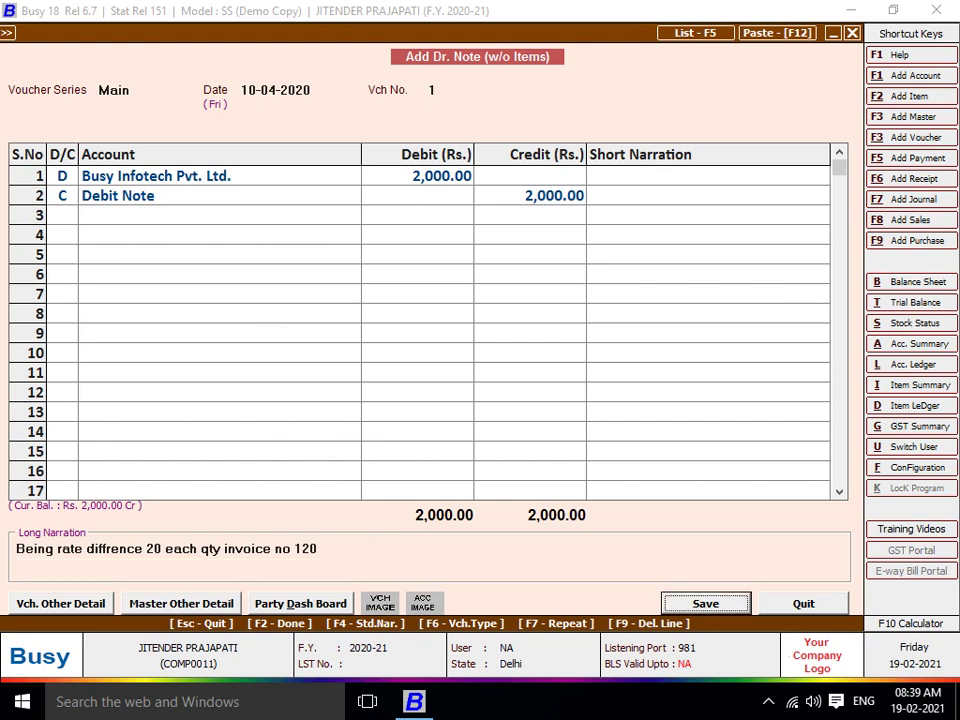
pyautogui.press('Return')
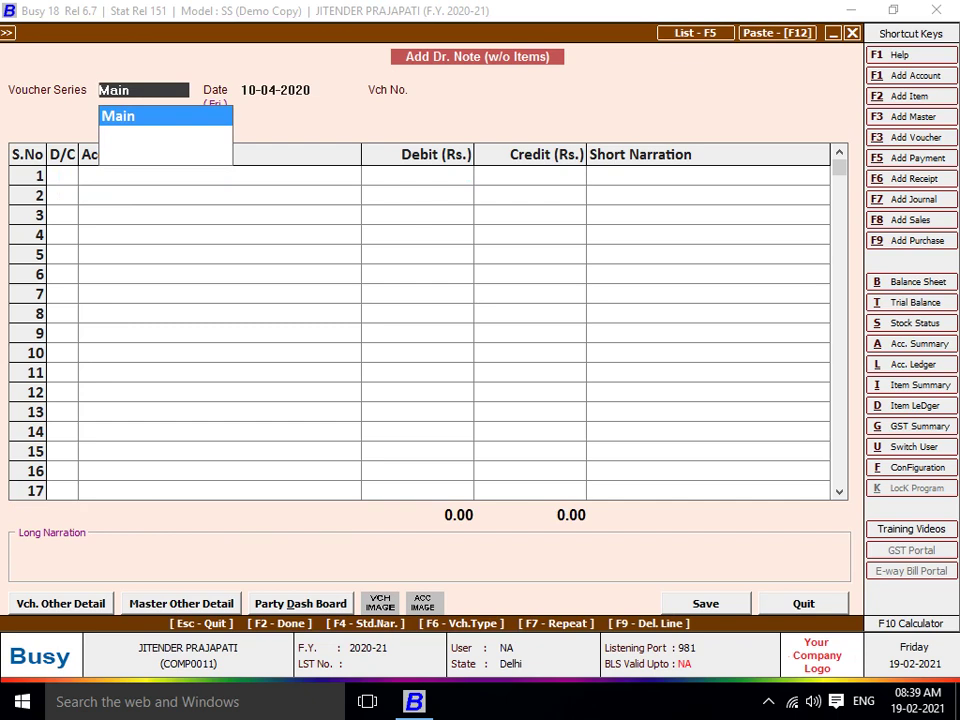
pyautogui.hotkey('alt', 'l')
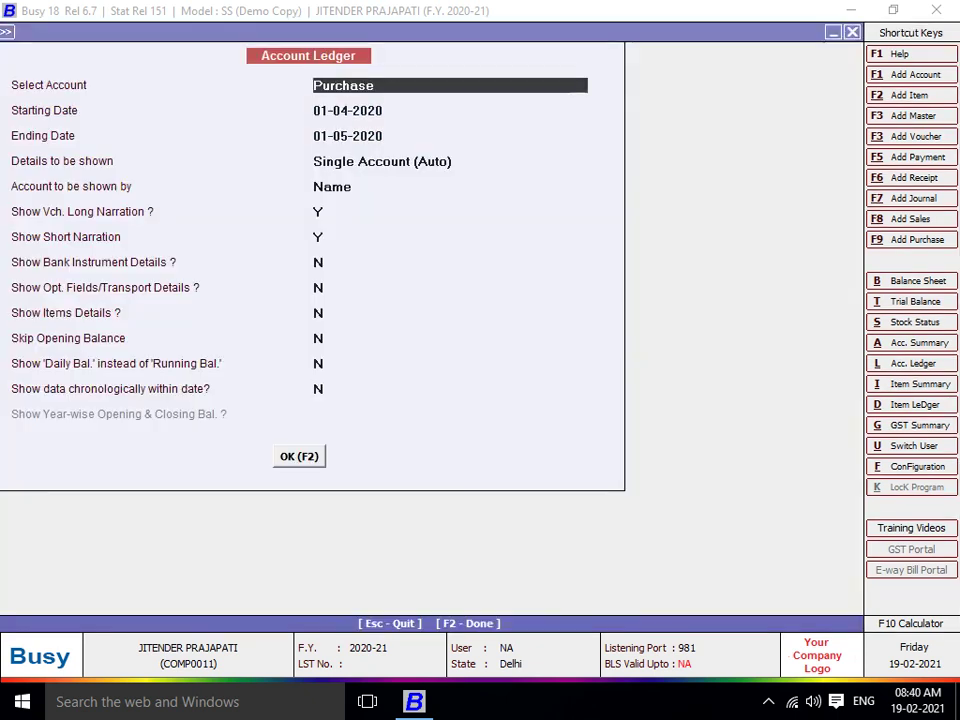
pyautogui.write('busy')
pyautogui.press('Return')
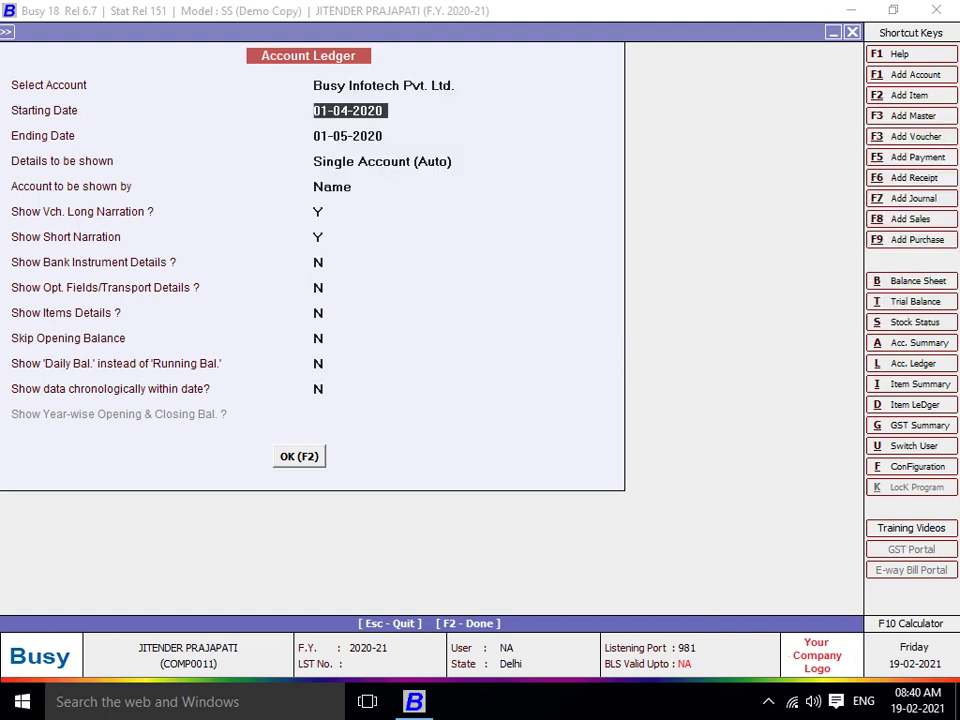
pyautogui.press('Return')
pyautogui.press('F2')
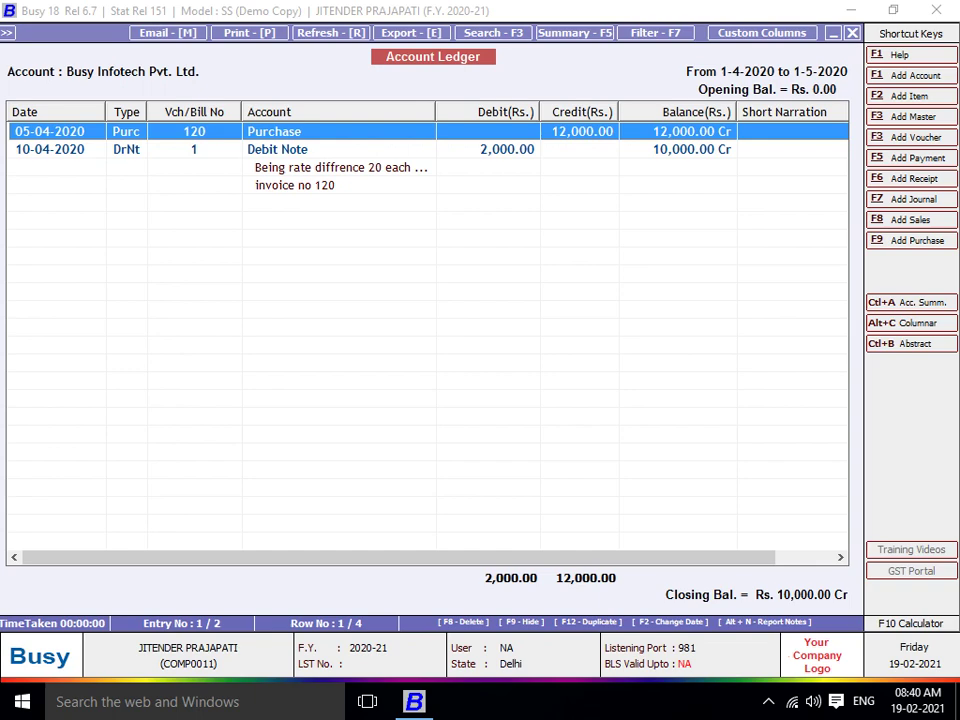
pyautogui.press('Down')
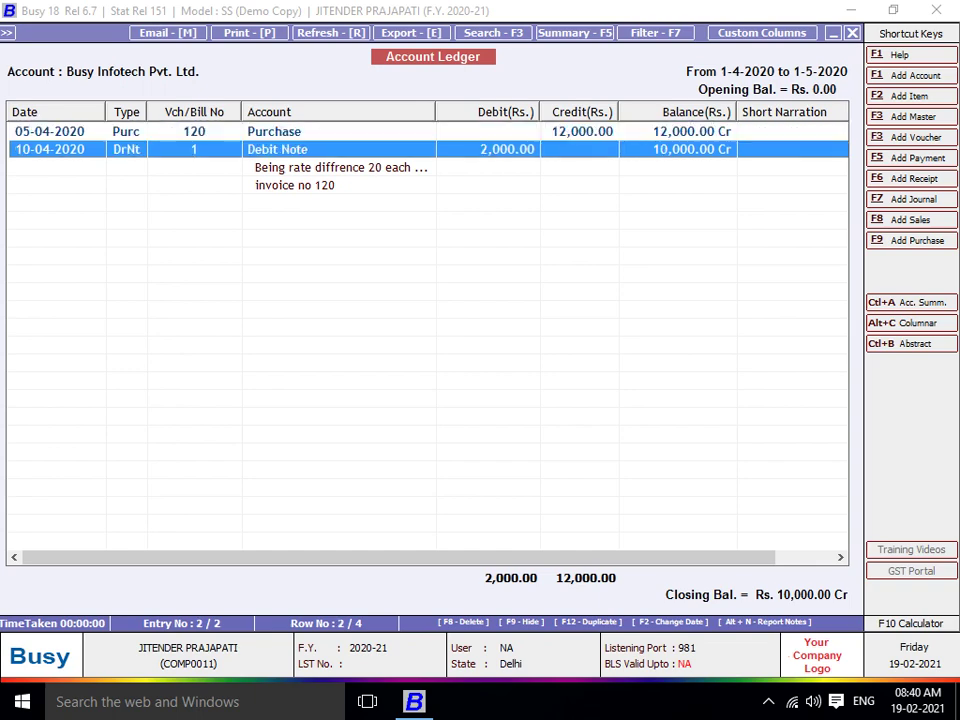
pyautogui.press('Down')
pyautogui.press('Up')
pyautogui.press('Down')
pyautogui.press('Down')
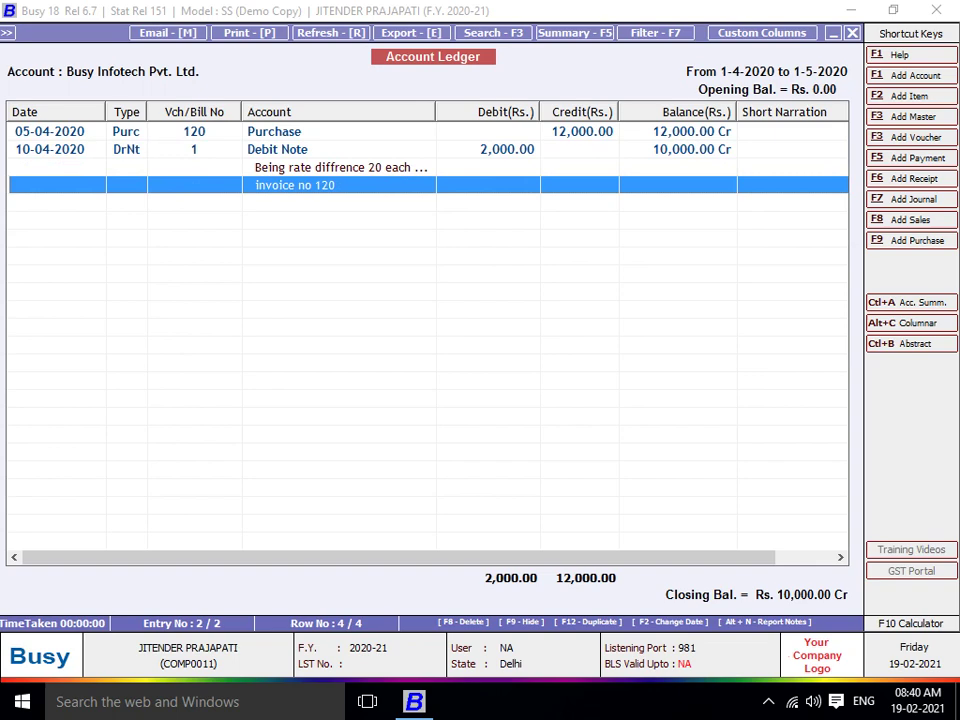
pyautogui.press('Return')
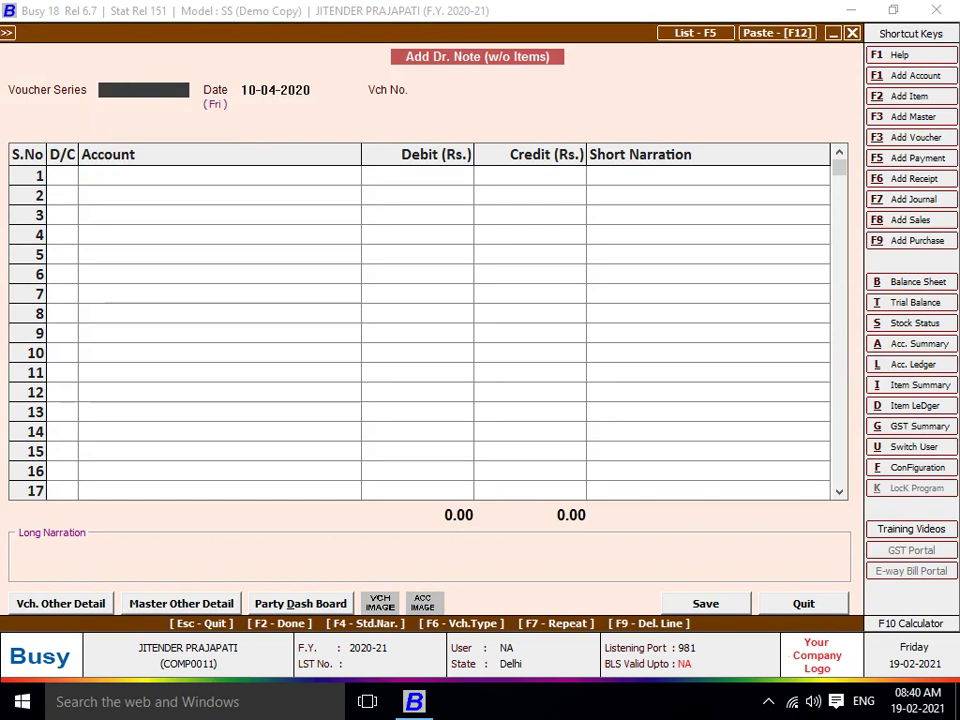
# Step: Discard the blank debit note and review the Purchase ledger, closing at 4,27,800.00 Dr
pyautogui.press('Escape')
pyautogui.press('Return')
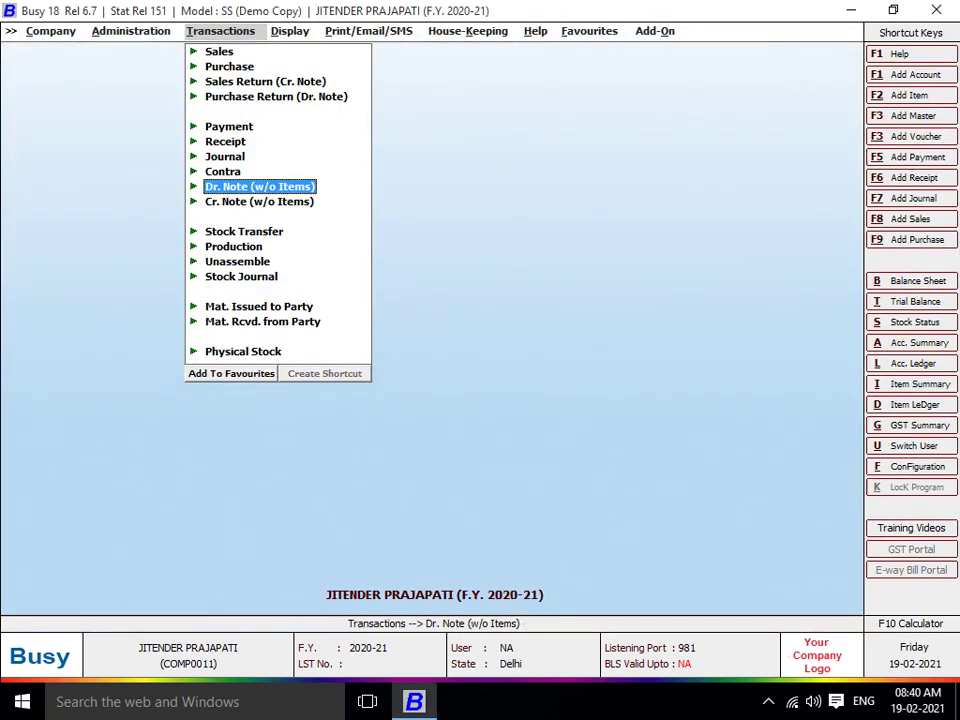
pyautogui.write('l')
pyautogui.write('pu')
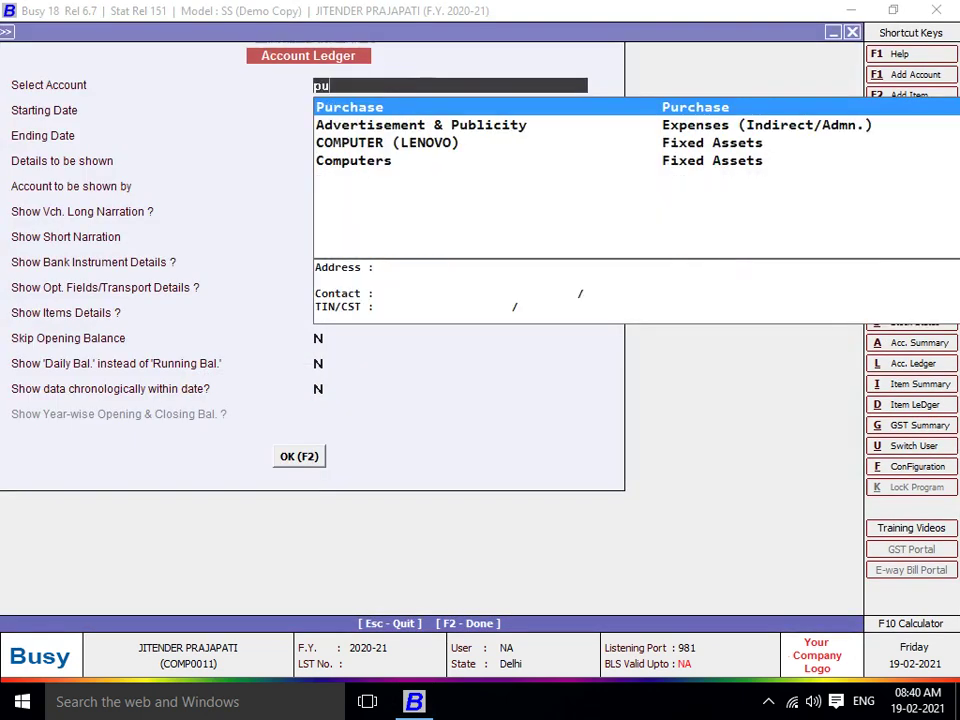
pyautogui.write('r')
pyautogui.press('Return')
pyautogui.press('F2')
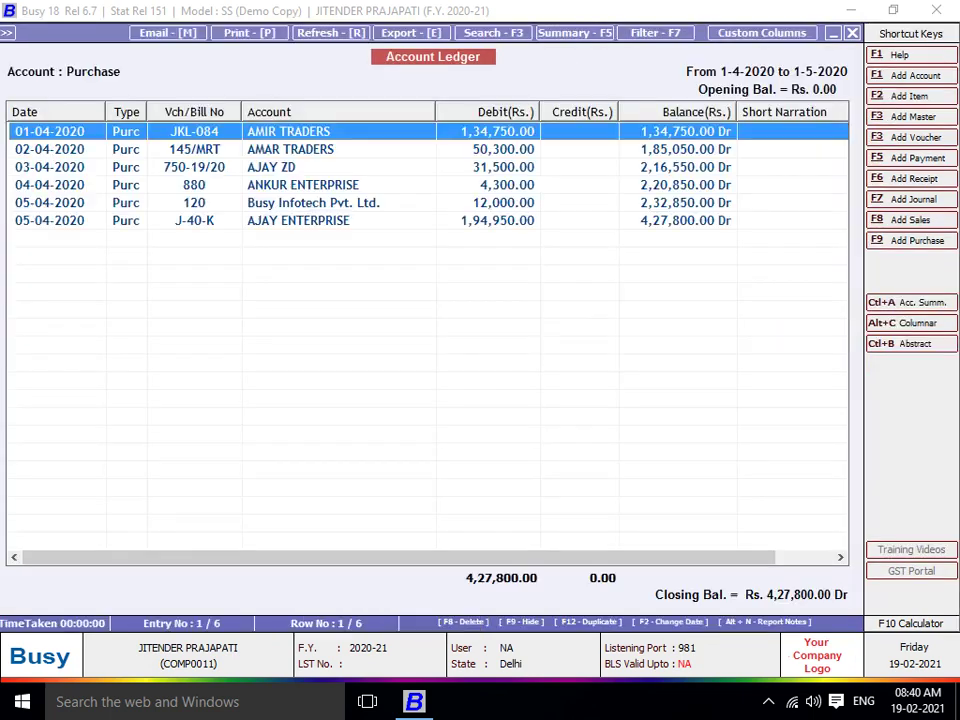
pyautogui.press('Down')
pyautogui.press('Down')
pyautogui.press('Down')
pyautogui.press('Down')
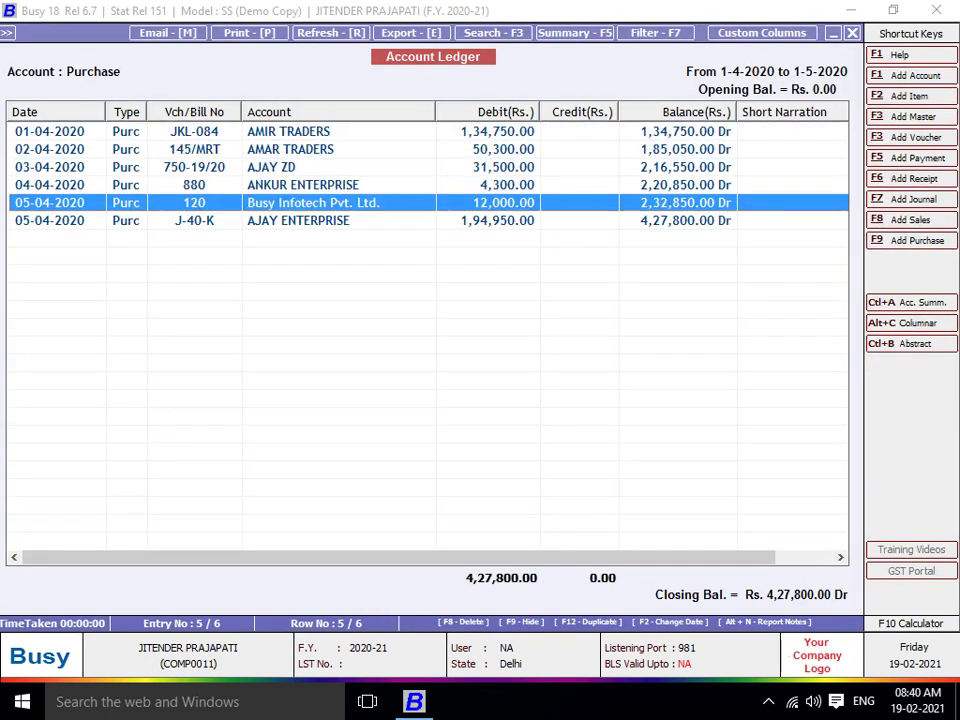
pyautogui.press('Down')
pyautogui.press('Up')
pyautogui.press('Down')
pyautogui.press('Up')
pyautogui.press('Up')
pyautogui.press('Up')
pyautogui.press('Up')
pyautogui.press('Down')
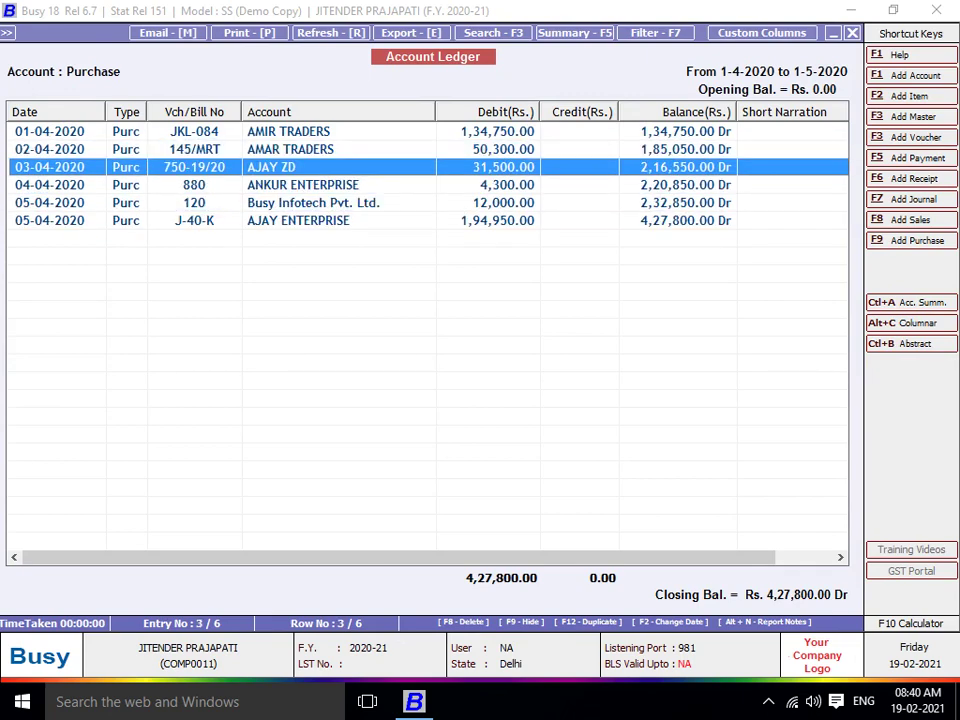
# Step: Close the ledger and go to Display > Final Results for the Balance Sheet
pyautogui.press('Escape')
pyautogui.press('Escape')
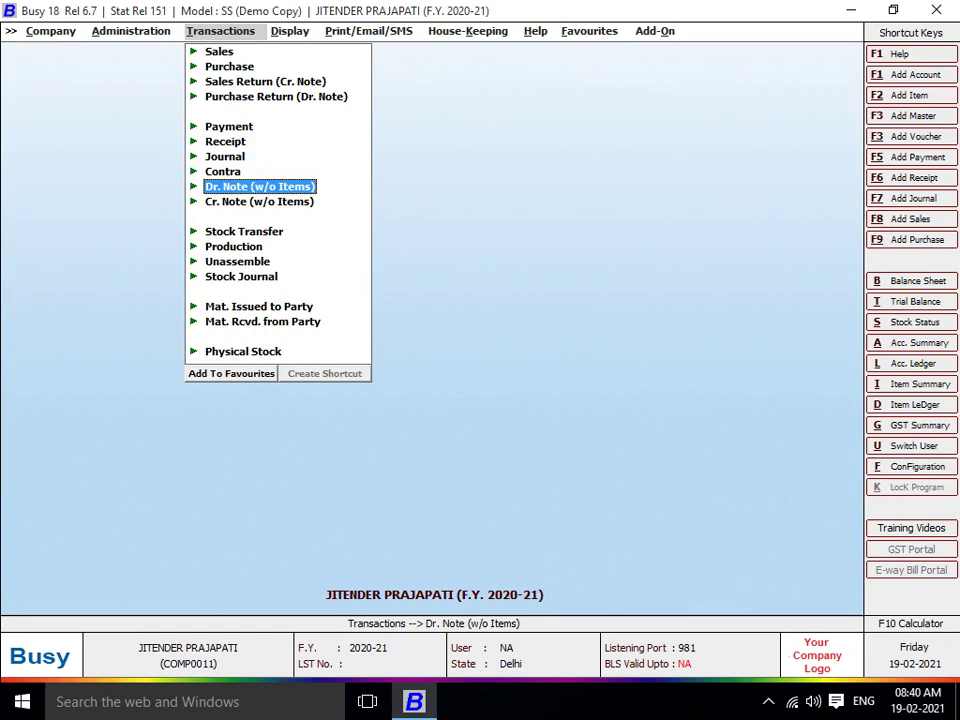
pyautogui.press('Right')
pyautogui.press('Return')
# Step: Generate the Horizontal (Standard) balance sheet with Update Balance Sheet Stock set to Y
pyautogui.press('Return')
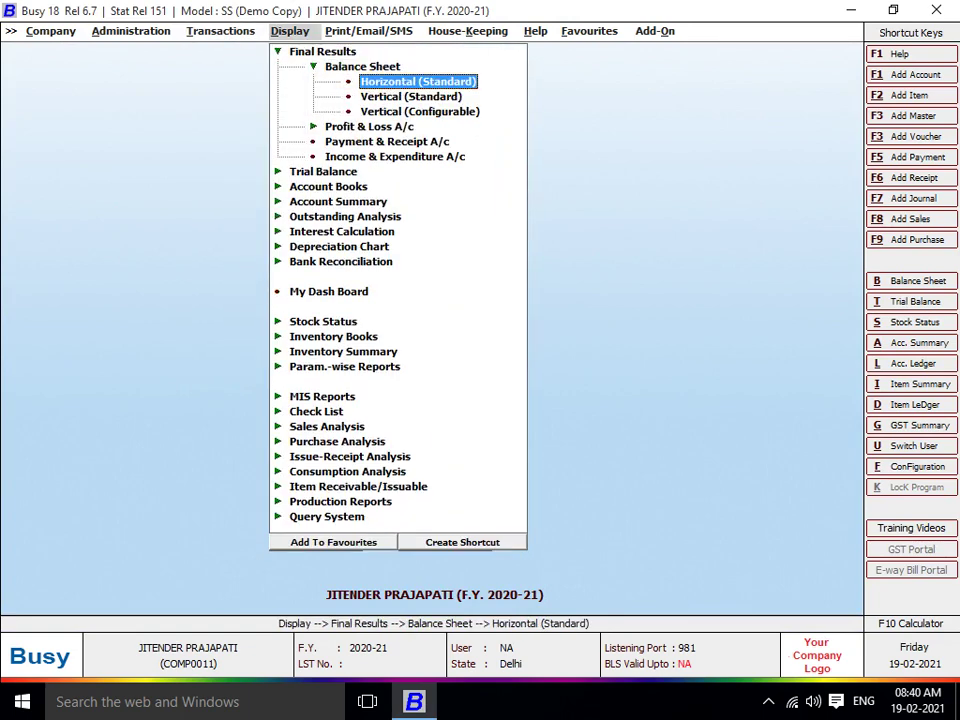
pyautogui.press('Return')
pyautogui.press('Return')
pyautogui.press('Return')
pyautogui.press('y')
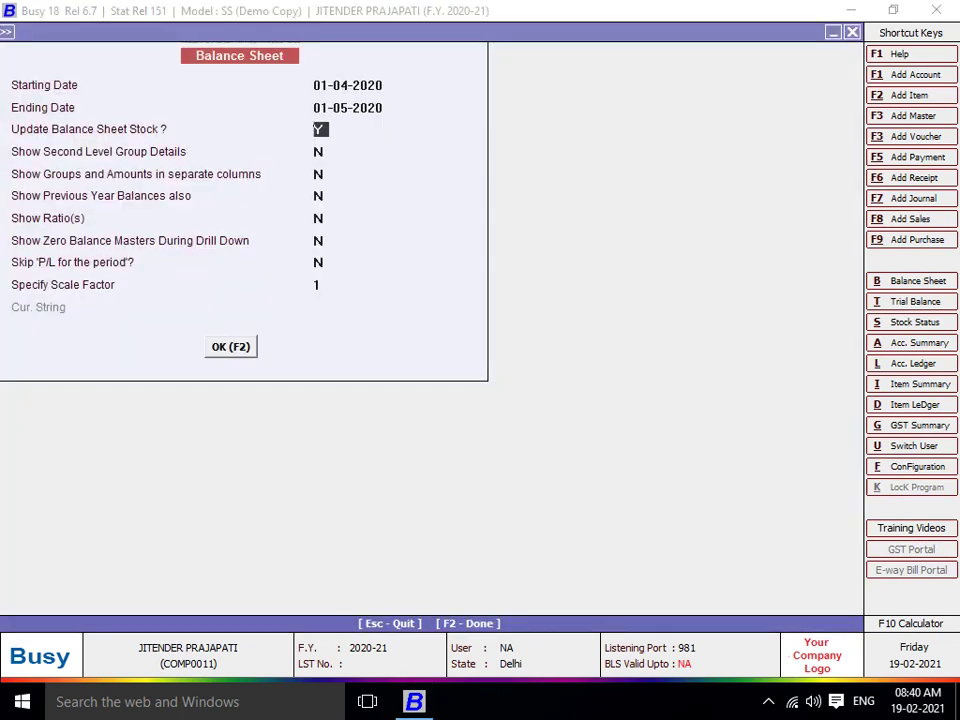
pyautogui.press('Return')
pyautogui.press('Return')
pyautogui.press('Return')
pyautogui.press('F2')
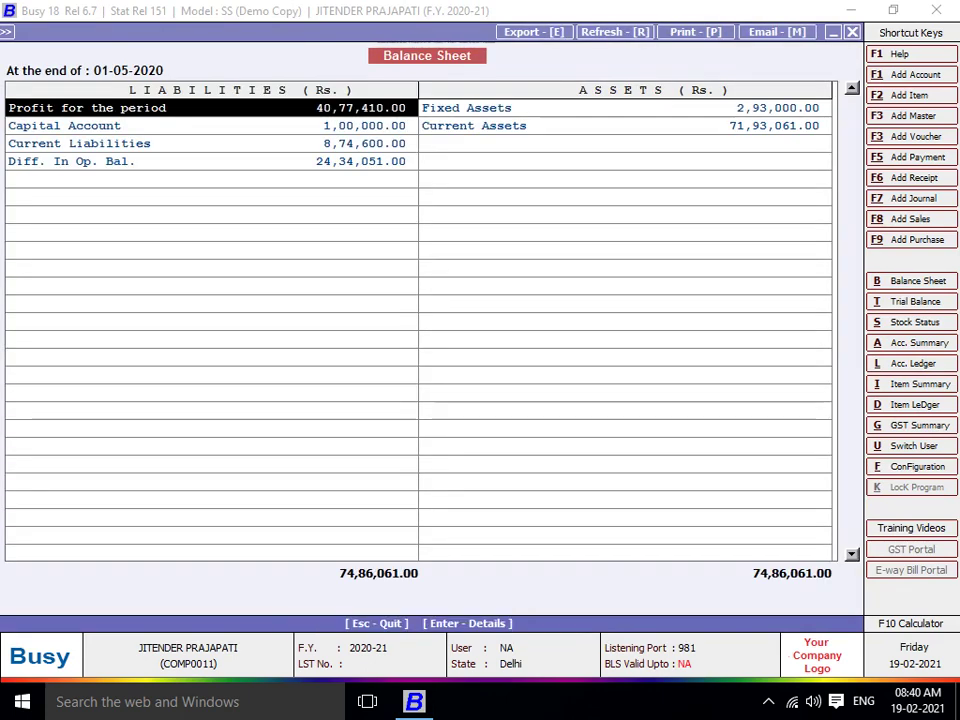
# Step: Drill from Profit for the period into Profit & Loss, then into the Purchase group balances
pyautogui.press('Return')
pyautogui.press('Down')
pyautogui.press('Down')
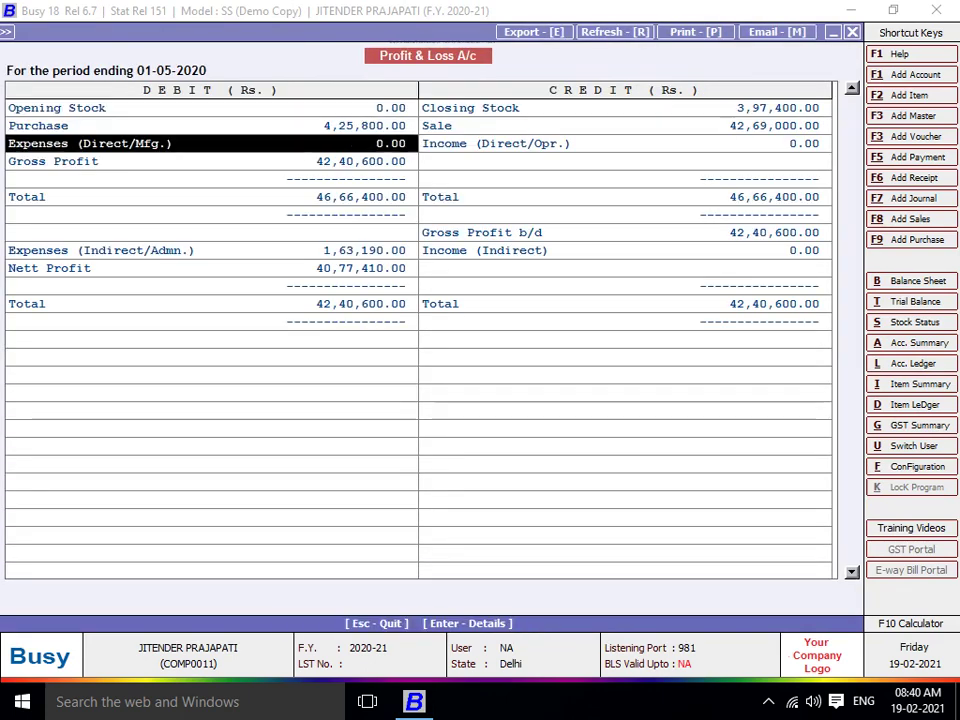
pyautogui.press('Right')
pyautogui.press('Left')
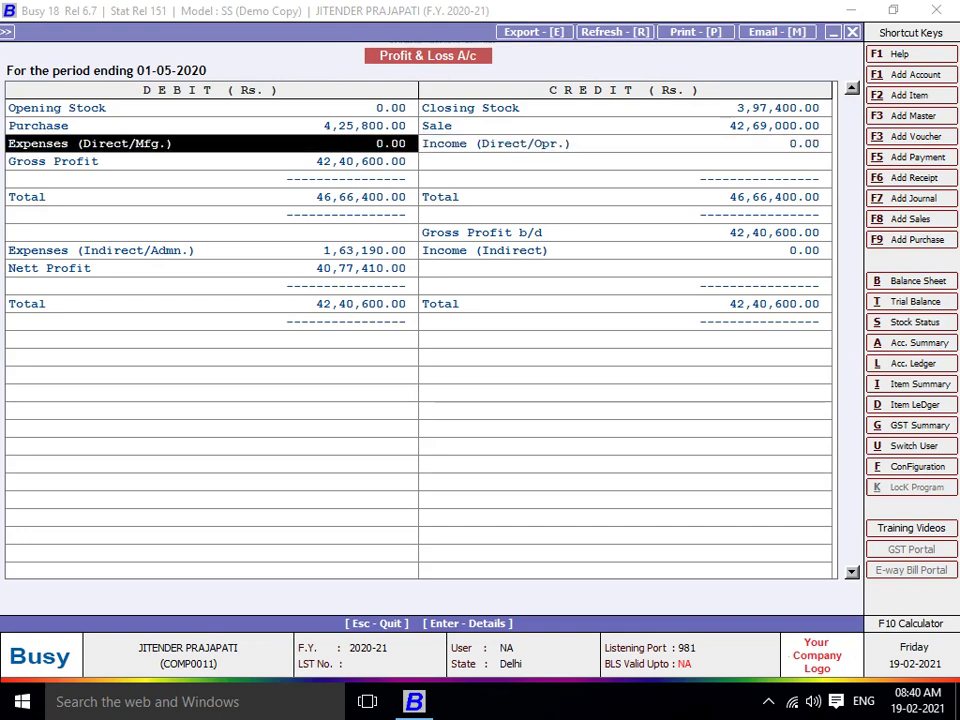
pyautogui.press('Right')
pyautogui.press('Down')
pyautogui.press('Down')
pyautogui.press('Down')
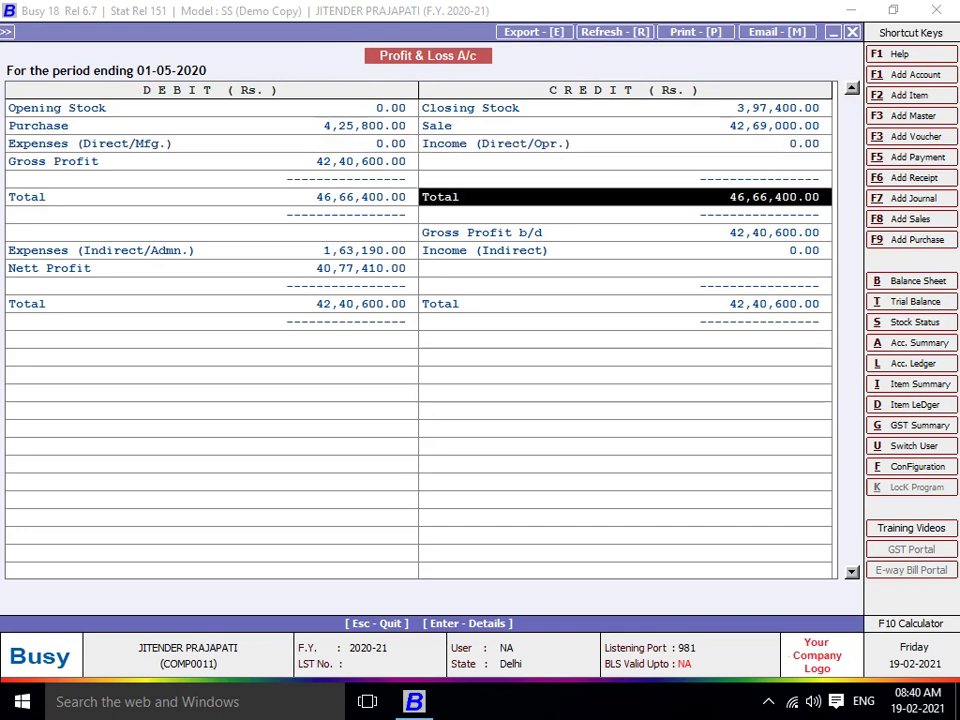
pyautogui.press('Down')
pyautogui.press('Left')
pyautogui.press('Down')
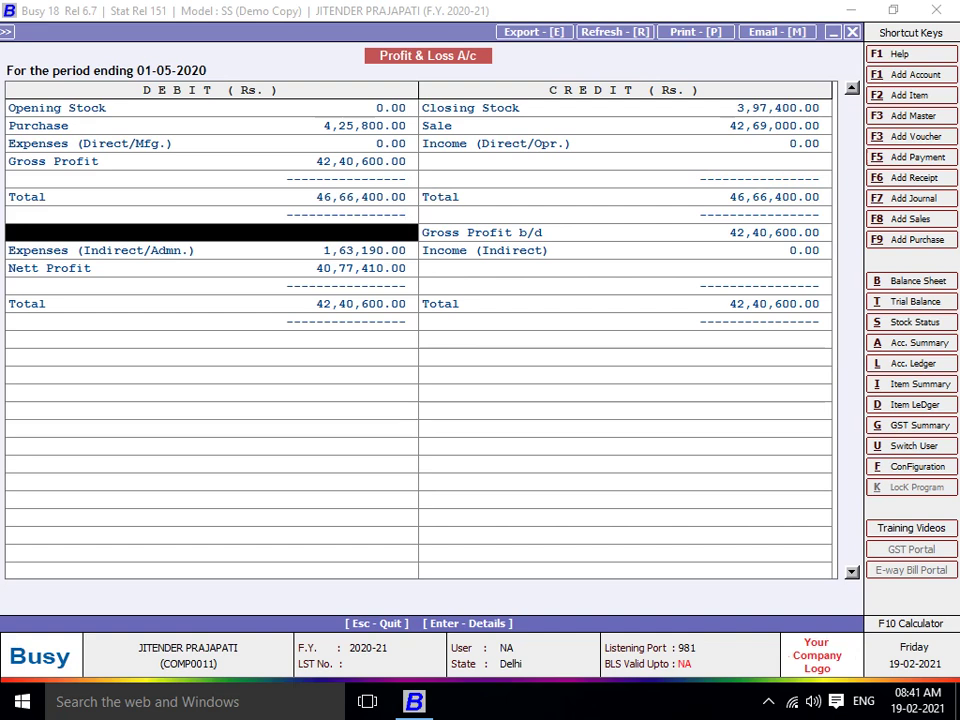
pyautogui.press('Up')
pyautogui.press('Up')
pyautogui.press('Up')
pyautogui.press('Up')
pyautogui.press('Up')
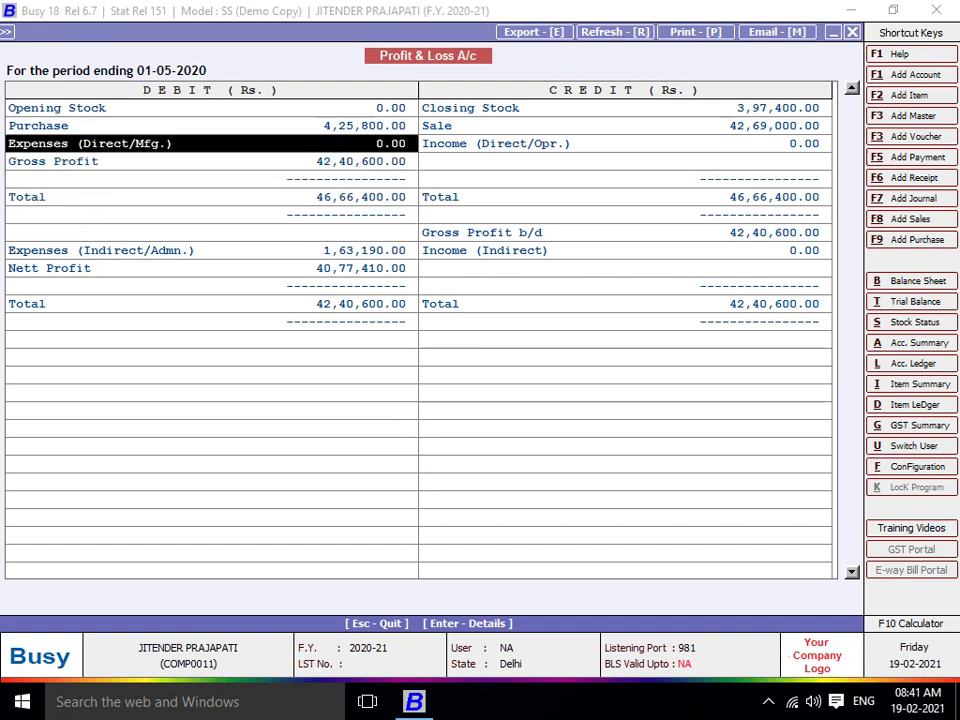
pyautogui.press('Down')
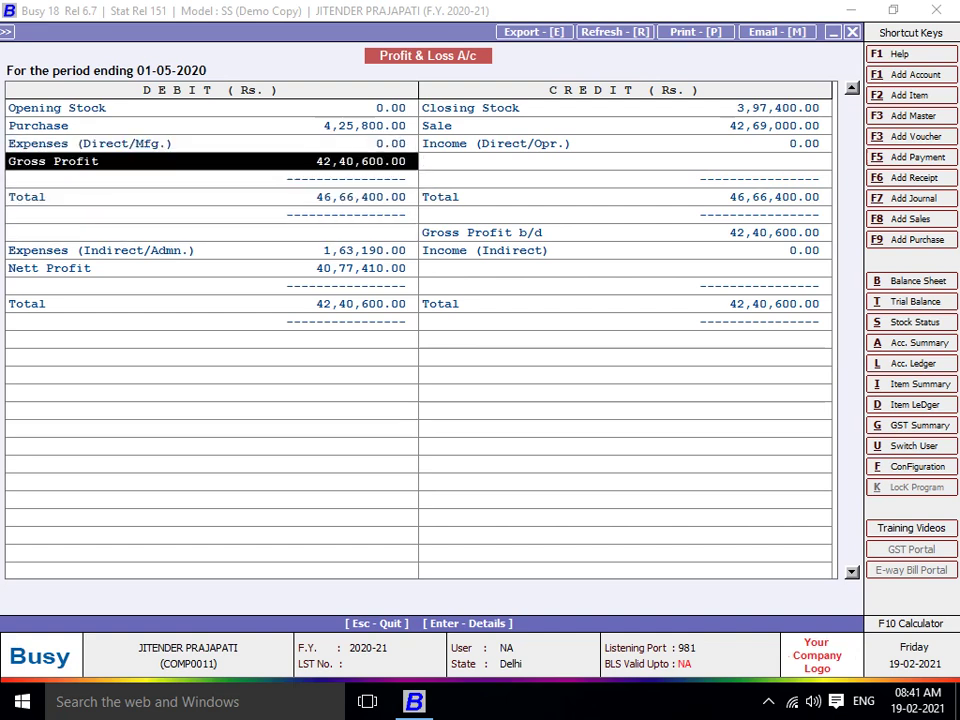
pyautogui.press('Up')
pyautogui.press('Up')
pyautogui.press('Return')
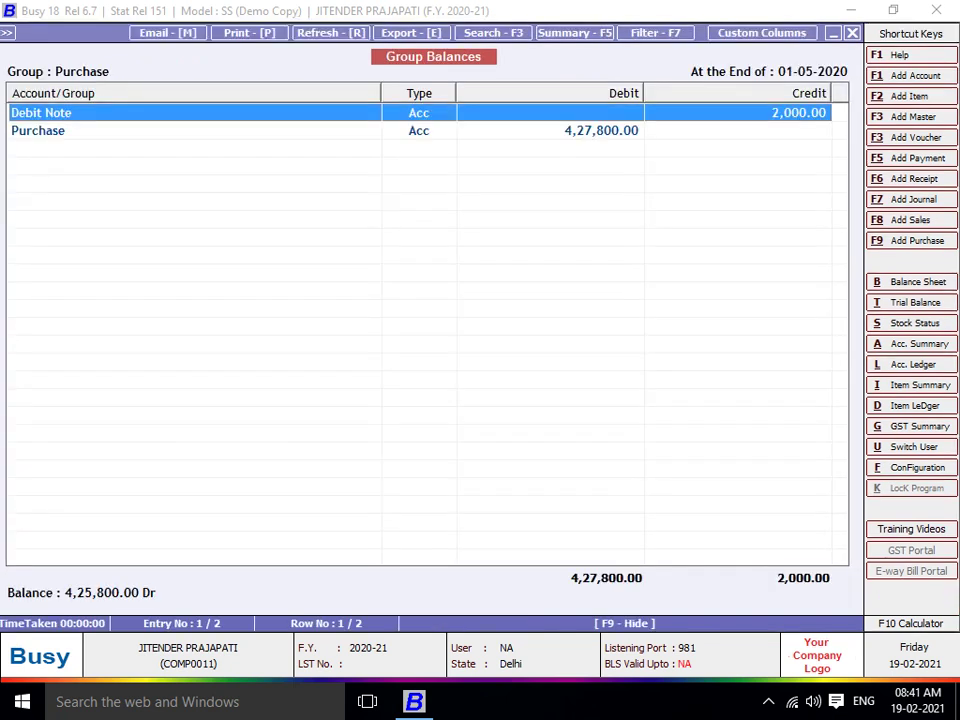
# Step: Compare the Purchase and Debit Note rows, then back out to the Balance Sheet layouts
pyautogui.press('Down')
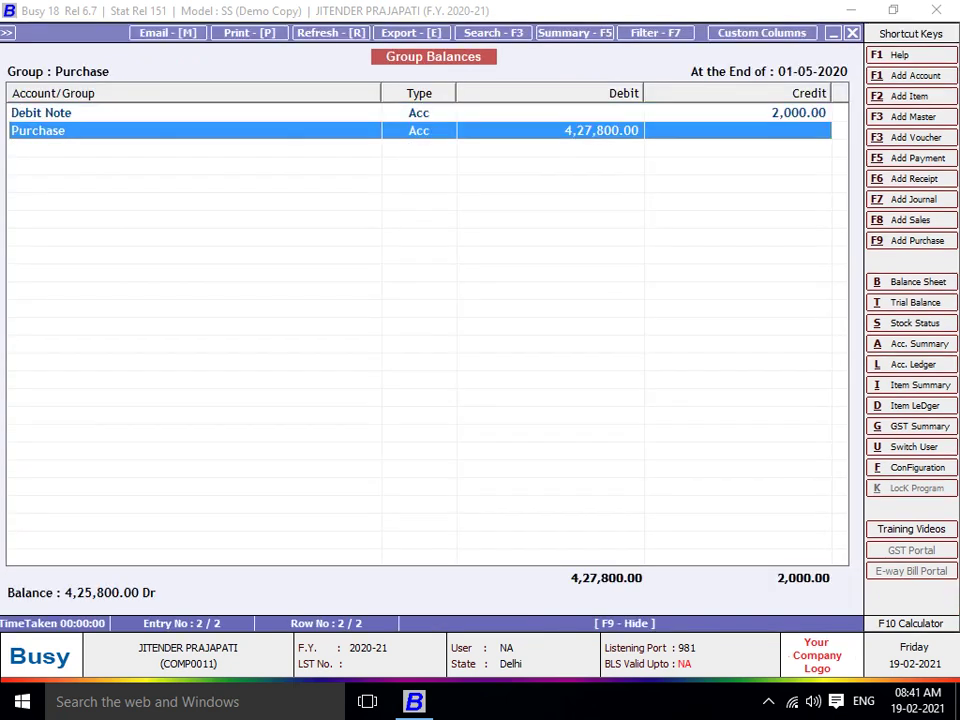
pyautogui.press('Up')
pyautogui.press('Down')
pyautogui.press('Up')
pyautogui.press('Down')
pyautogui.press('Up')
pyautogui.press('Down')
pyautogui.press('Up')
pyautogui.press('Down')
pyautogui.press('Up')
pyautogui.press('Down')
pyautogui.press('Up')
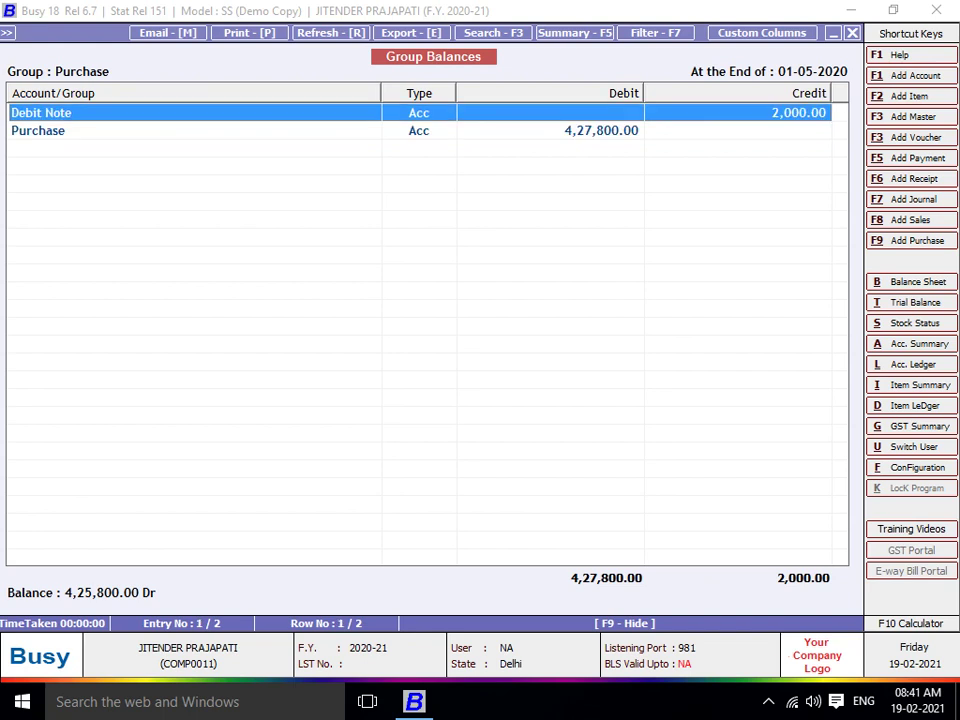
pyautogui.press('Down')
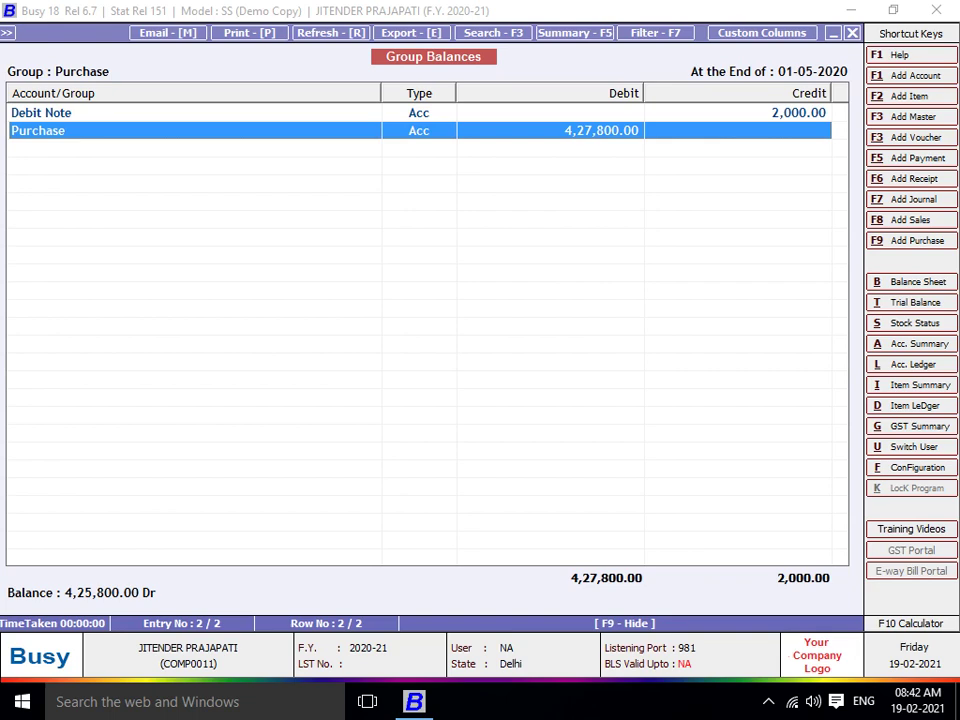
pyautogui.press('Escape')
pyautogui.press('Escape')
pyautogui.press('Escape')
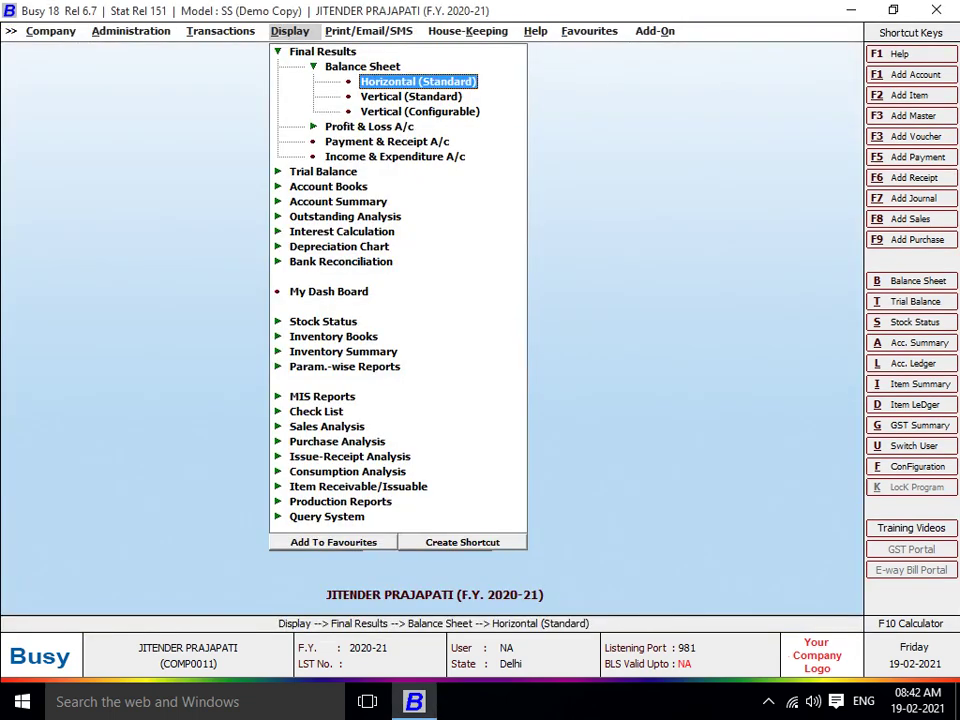
pyautogui.press('Escape')
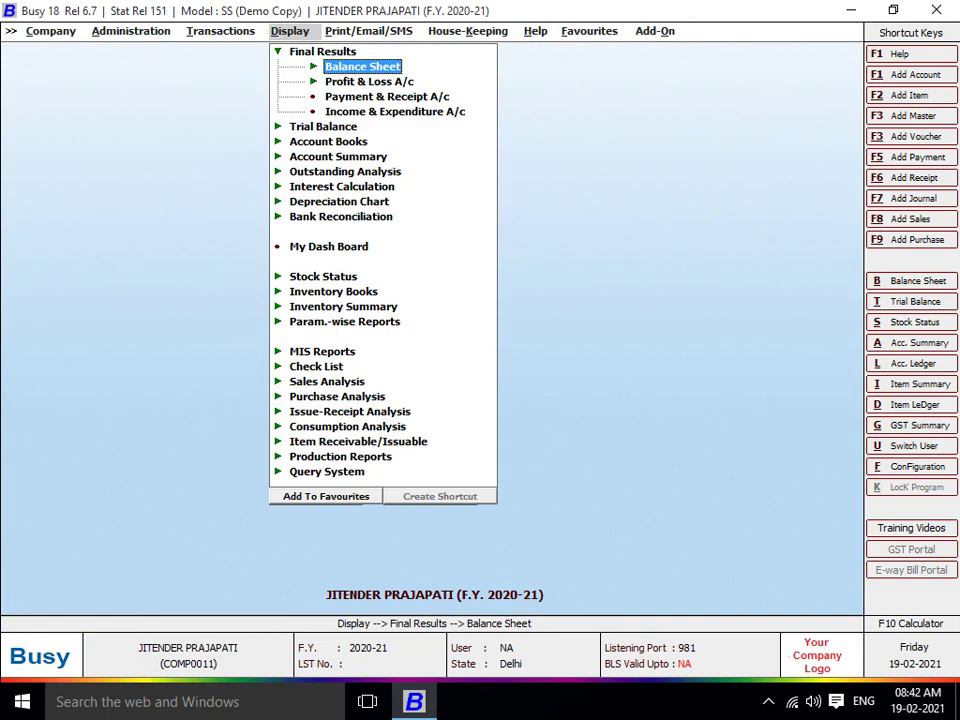
# Step: Go to Transactions and start a new Sales voucher in the Main series
pyautogui.press('Escape')
pyautogui.press('Escape')
pyautogui.press('Left')
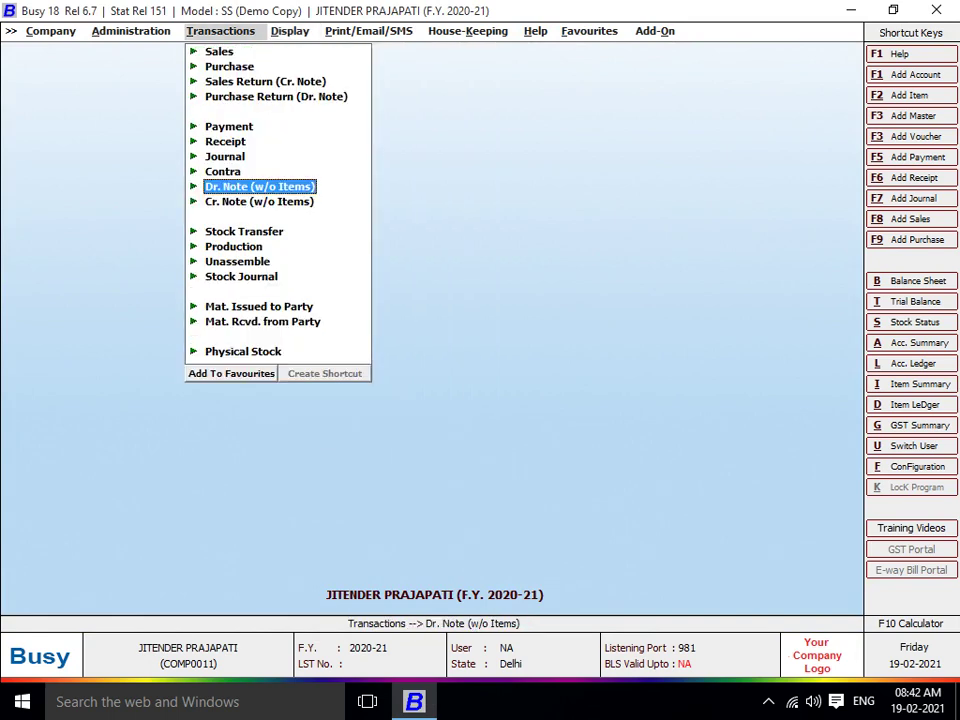
pyautogui.press('Down')
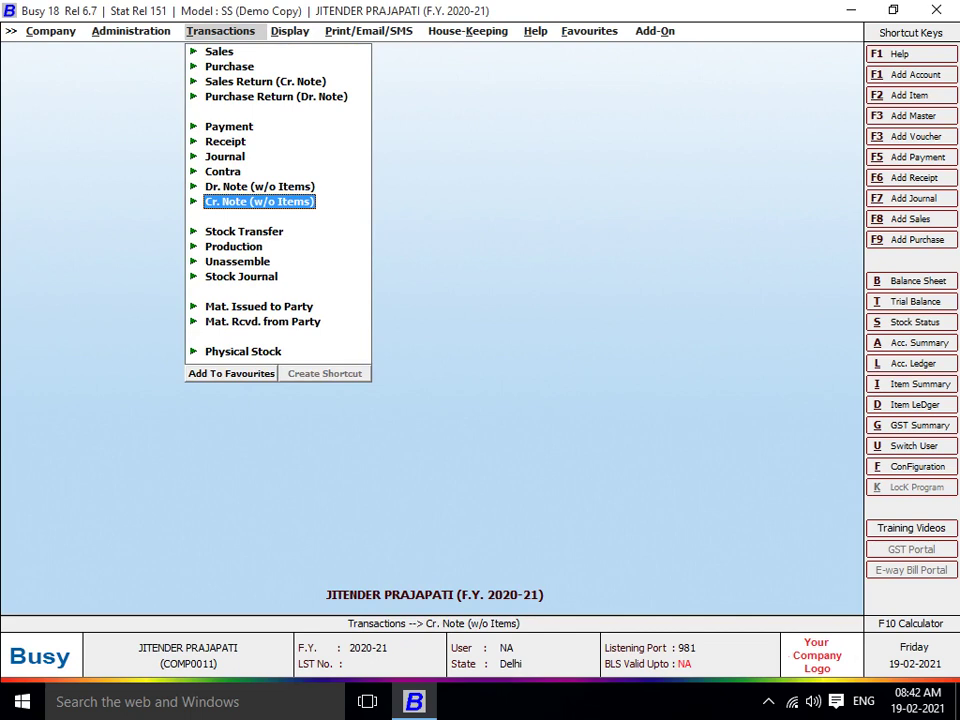
pyautogui.press('Up')
pyautogui.press('Up')
pyautogui.press('Up')
pyautogui.press('Up')
pyautogui.press('Up')
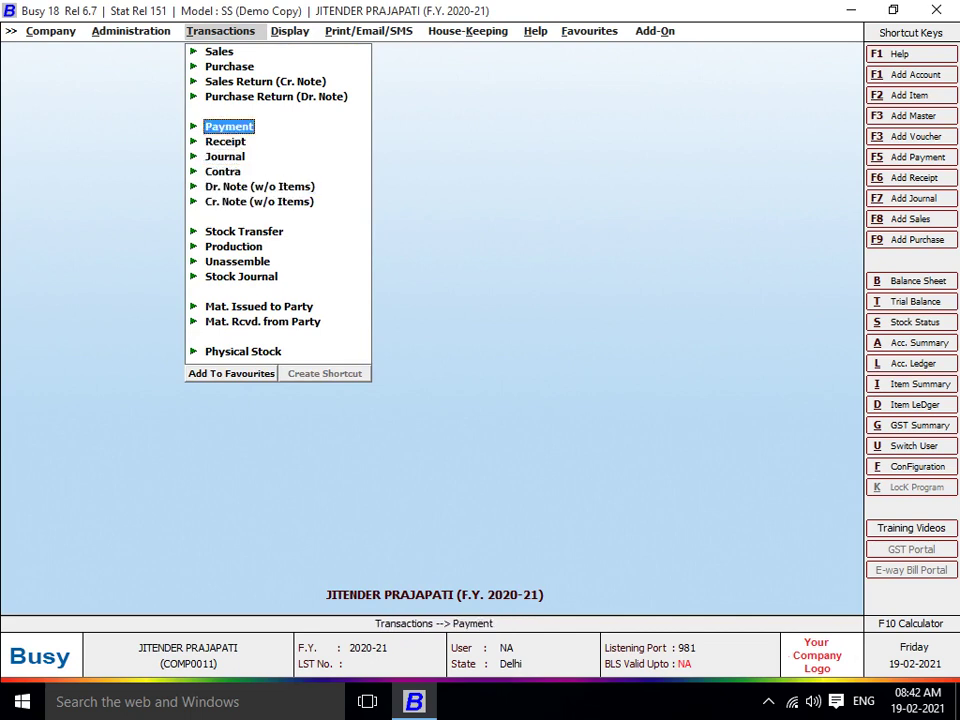
pyautogui.press('Up')
pyautogui.press('Up')
pyautogui.press('Up')
pyautogui.press('Up')
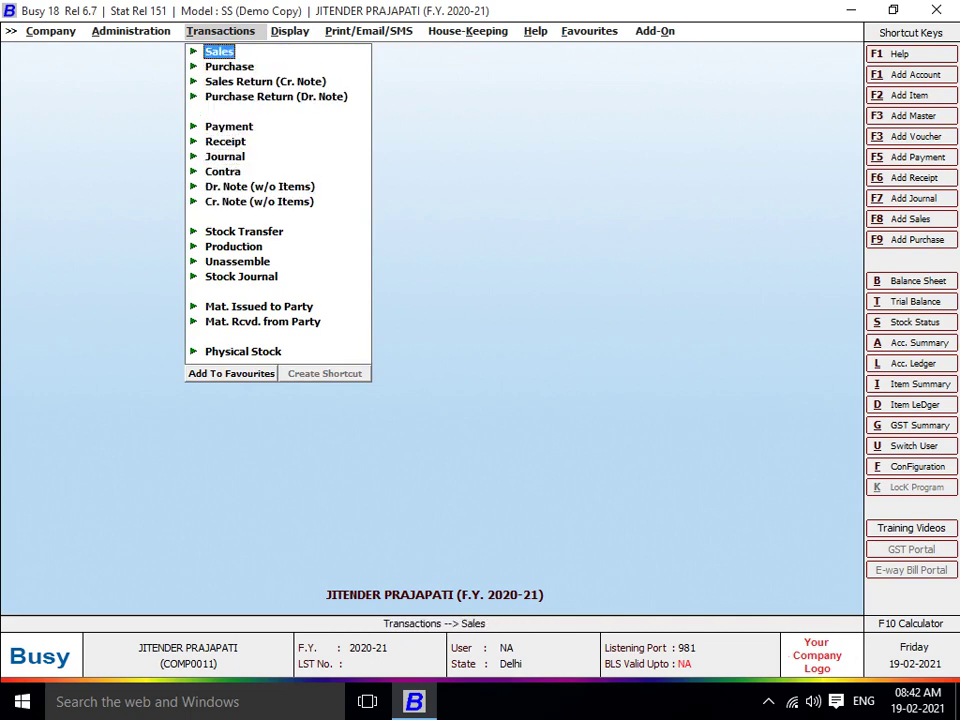
pyautogui.press('Return')
pyautogui.press('Return')
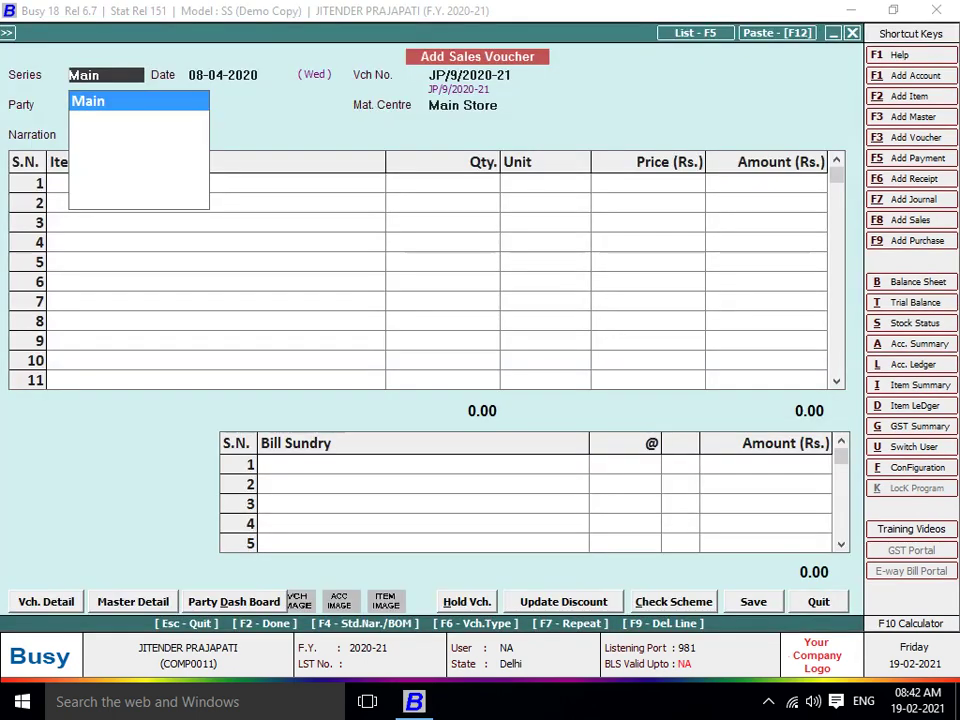
pyautogui.press('Return')
pyautogui.press('Return')
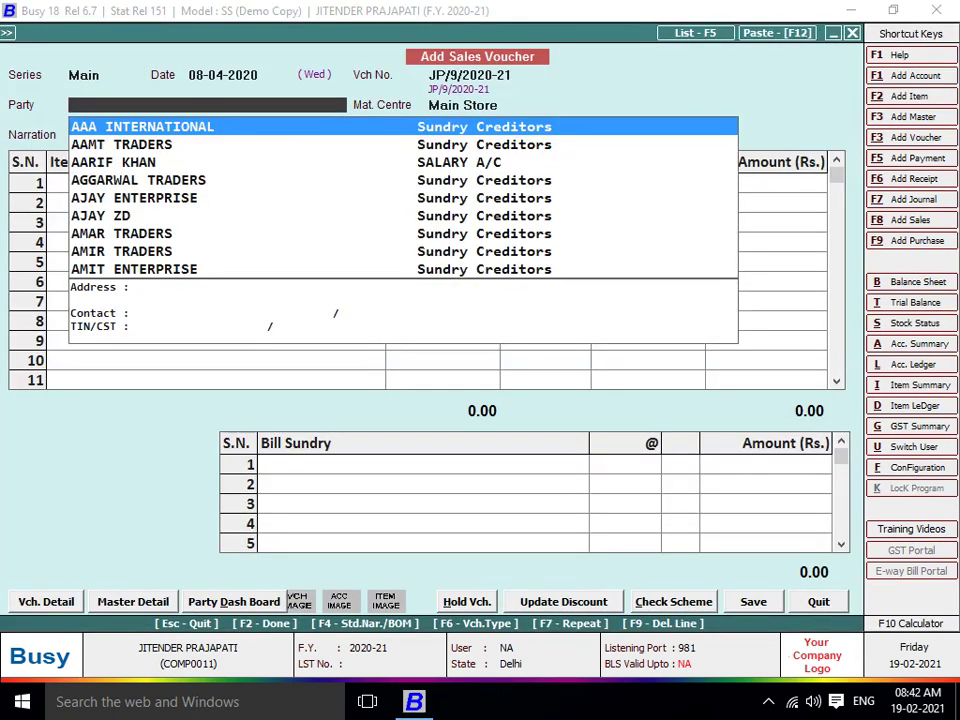
# Step: Keep date 08-04-2020, choose SALMAN ZIPPER as party, and skip narration to the items
pyautogui.press('Down')
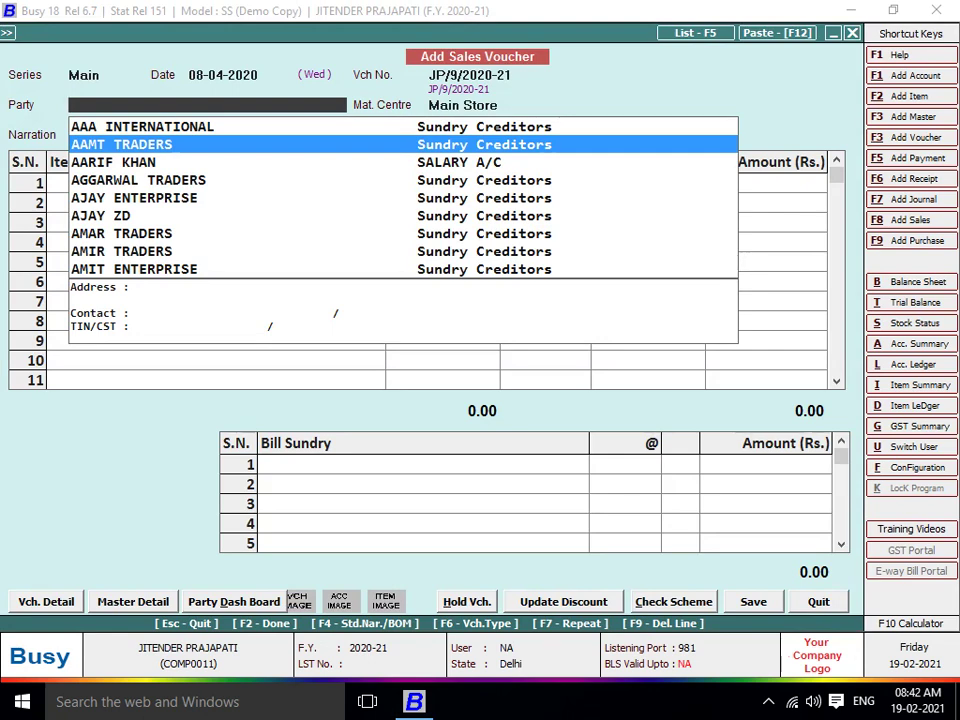
pyautogui.press('Up')
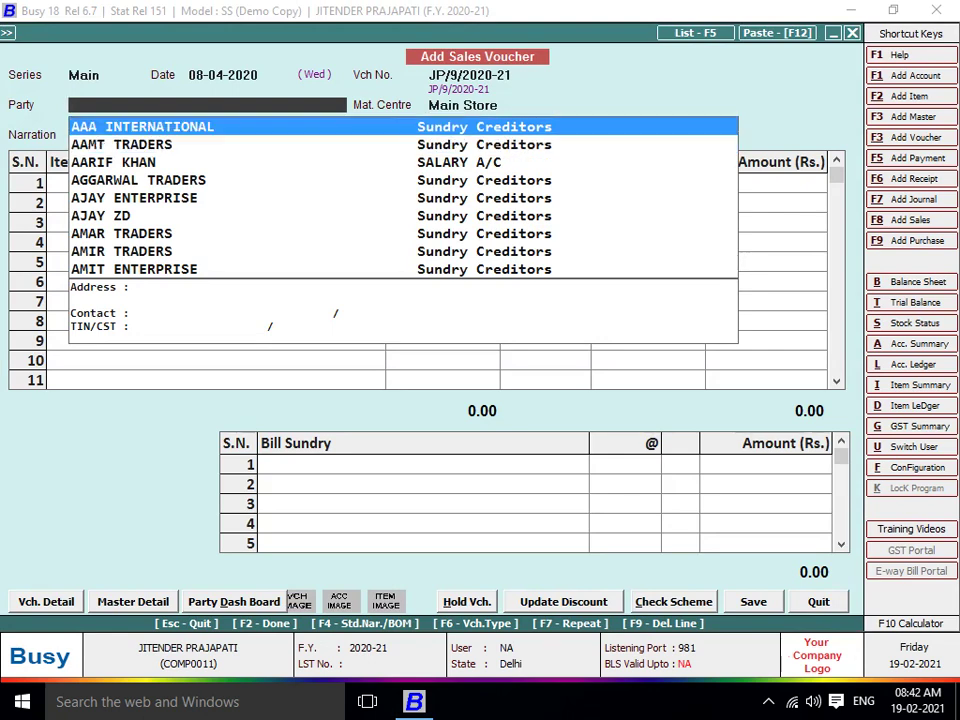
pyautogui.press('Down')
pyautogui.press('Down')
pyautogui.press('Down')
pyautogui.press('Down')
pyautogui.press('Down')
pyautogui.press('Down')
pyautogui.press('Down')
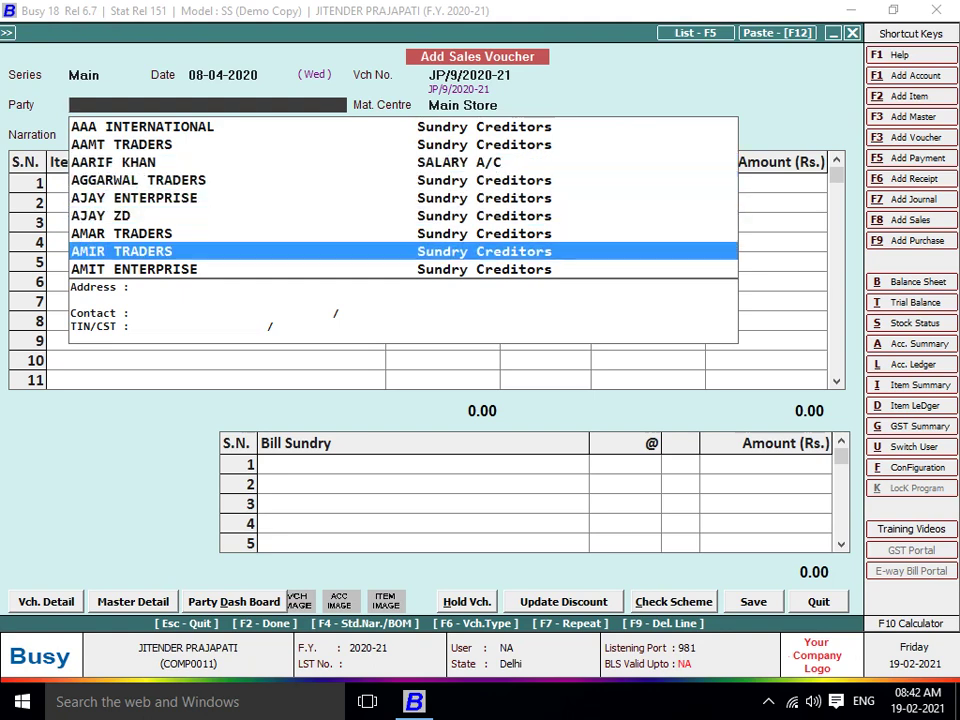
pyautogui.press('Down')
pyautogui.press('Down')
pyautogui.press('Down')
pyautogui.press('Up')
pyautogui.press('Down')
pyautogui.press('pagedown')
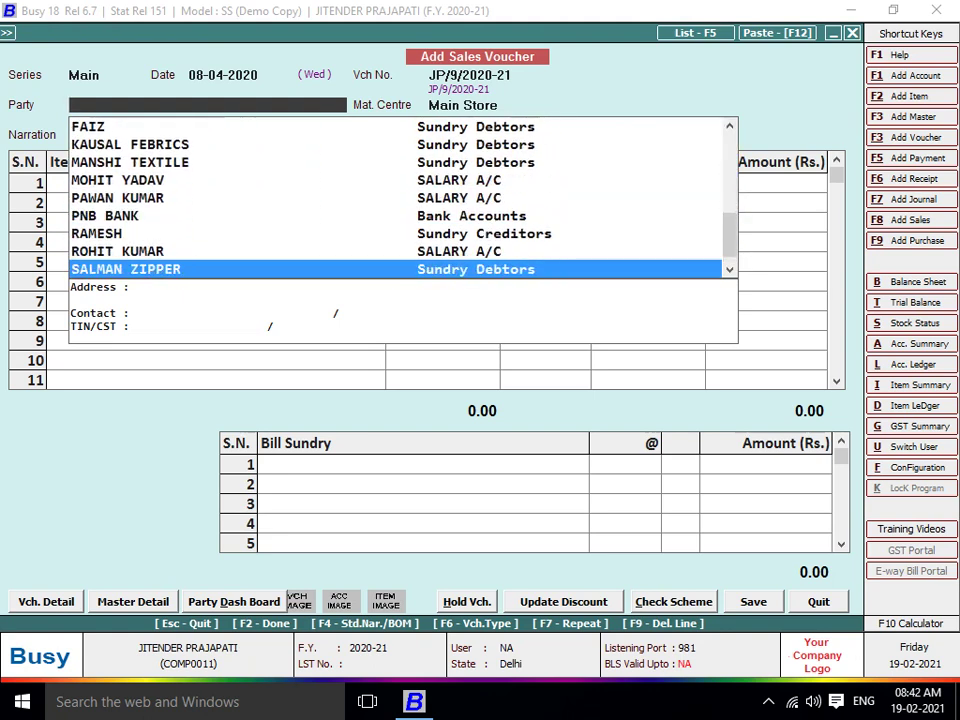
pyautogui.press('Down')
pyautogui.press('Up')
pyautogui.press('Up')
pyautogui.press('Up')
pyautogui.press('Down')
pyautogui.press('Down')
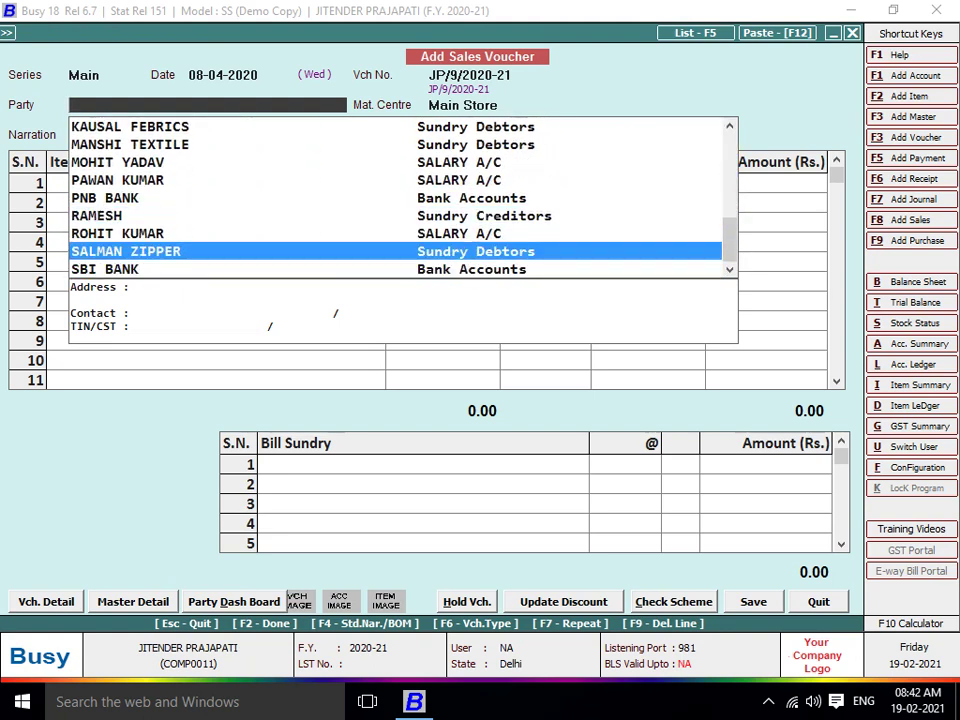
pyautogui.press('Return')
pyautogui.press('Return')
pyautogui.press('Down')
pyautogui.press('Return')
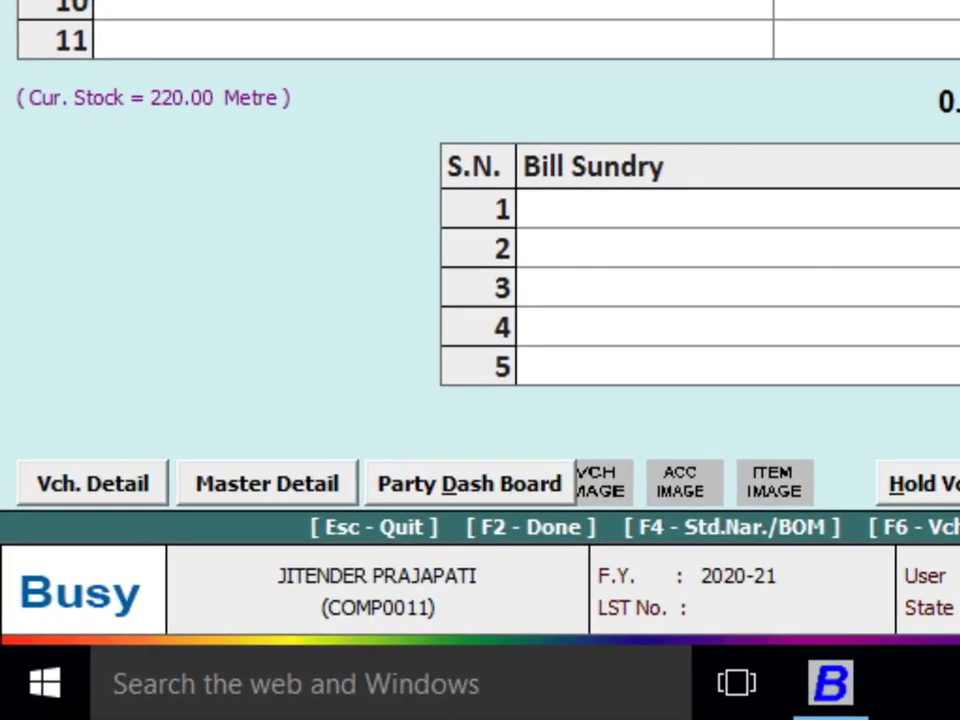
# Step: Correct the first row to a quantity of 20 for BED SHEET after the invalid-data error
pyautogui.write('2.')
pyautogui.press('Return')
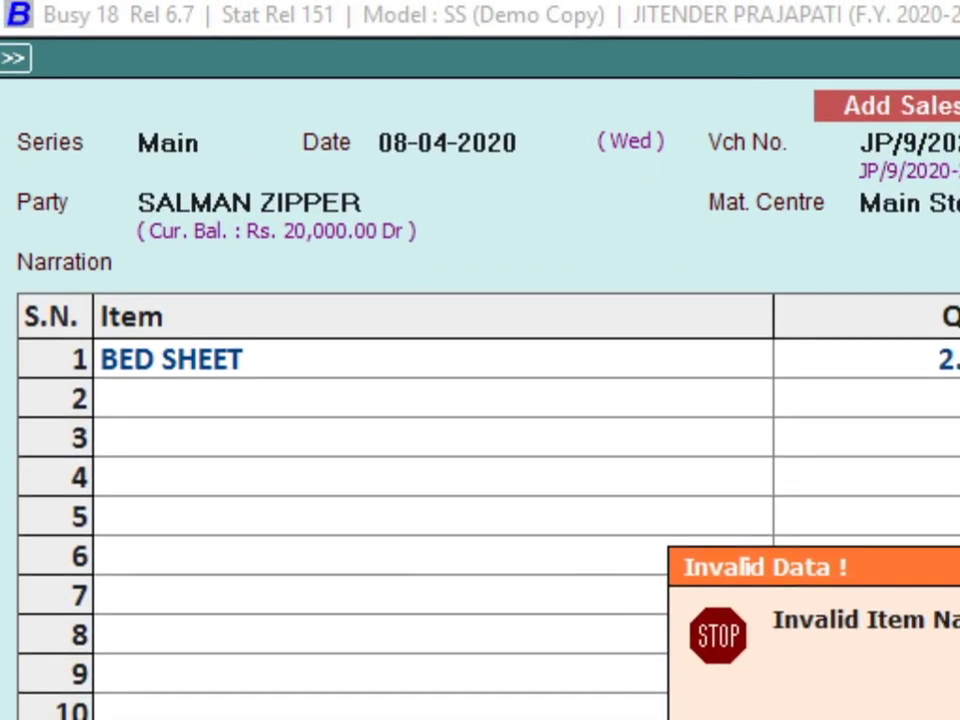
pyautogui.press('Return')
pyautogui.press('Up')
pyautogui.press('Up')
pyautogui.press('Return')
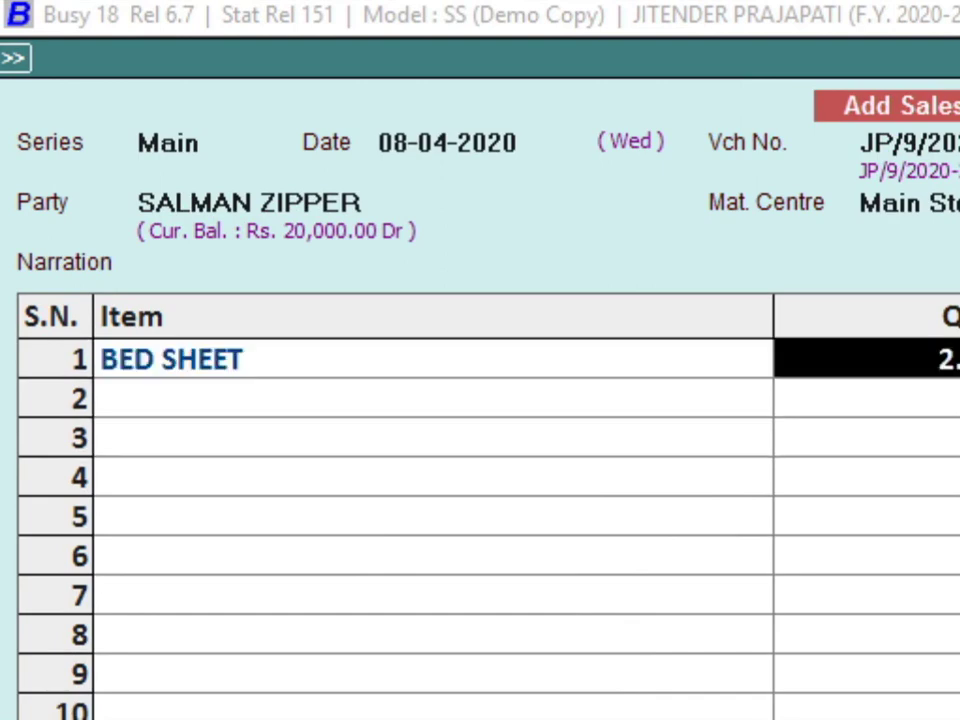
pyautogui.write('200')
pyautogui.press('Return')
pyautogui.hotkey('shift', 'Tab')
pyautogui.write('2')
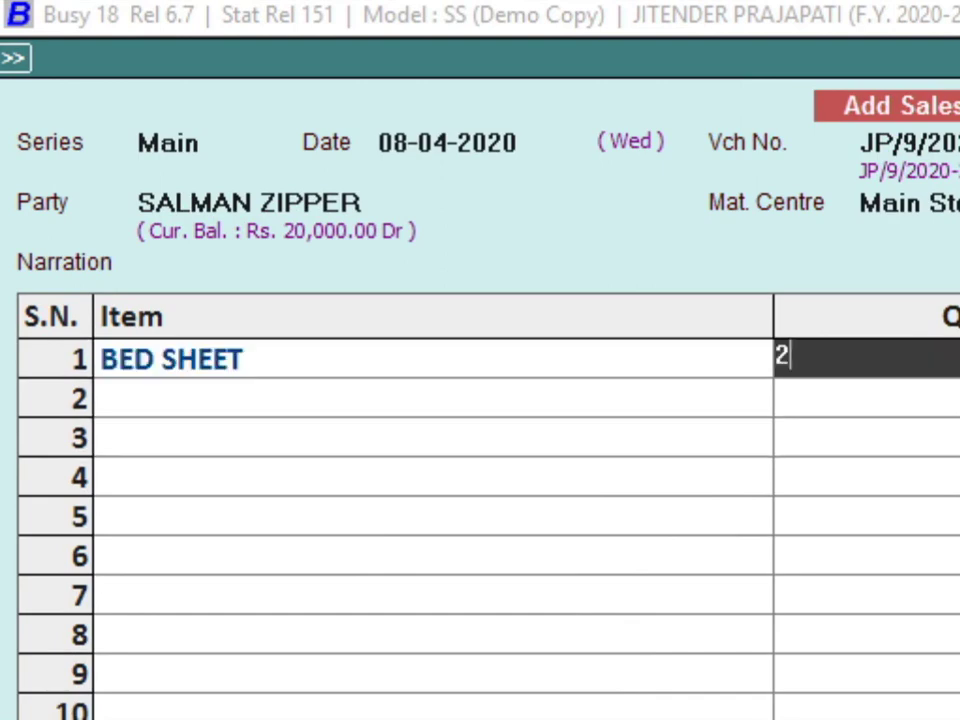
pyautogui.write('0')
pyautogui.press('Return')
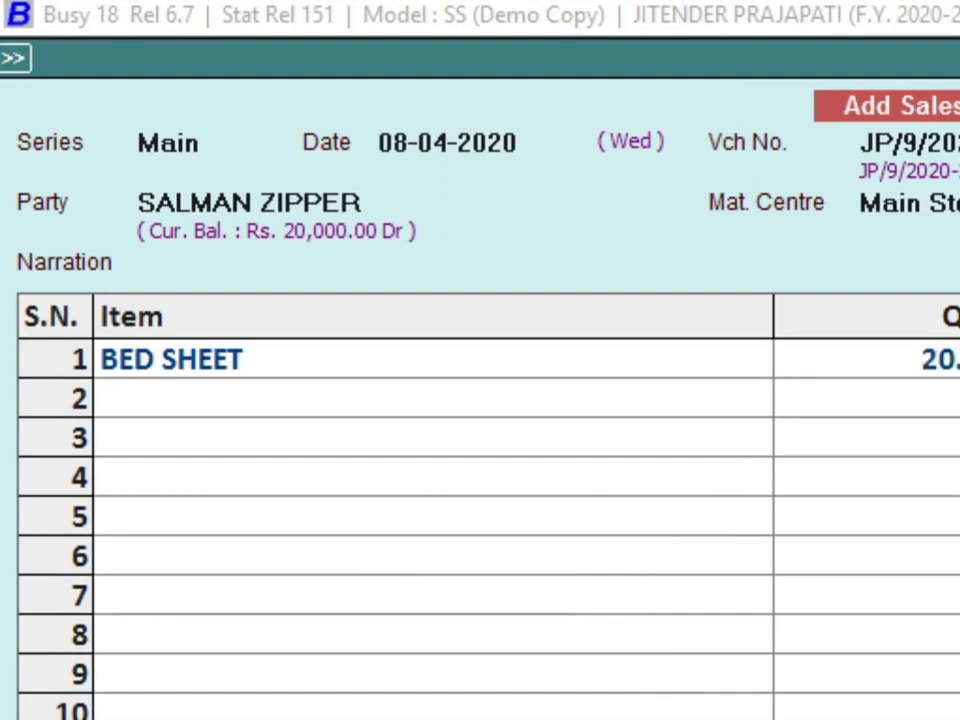
pyautogui.press('Return')
# Step: Leave bill sundries empty, save the sales voucher, and decline printing the invoice
pyautogui.press('Return')
pyautogui.press('Escape')
pyautogui.press('Return')
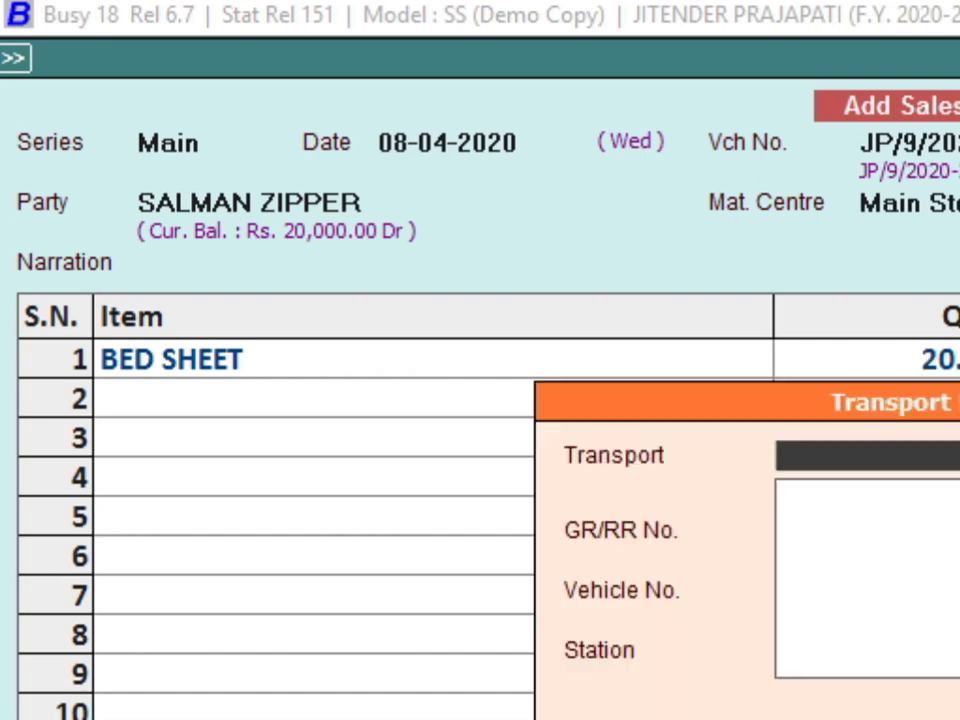
pyautogui.press('Escape')
pyautogui.press('Return')
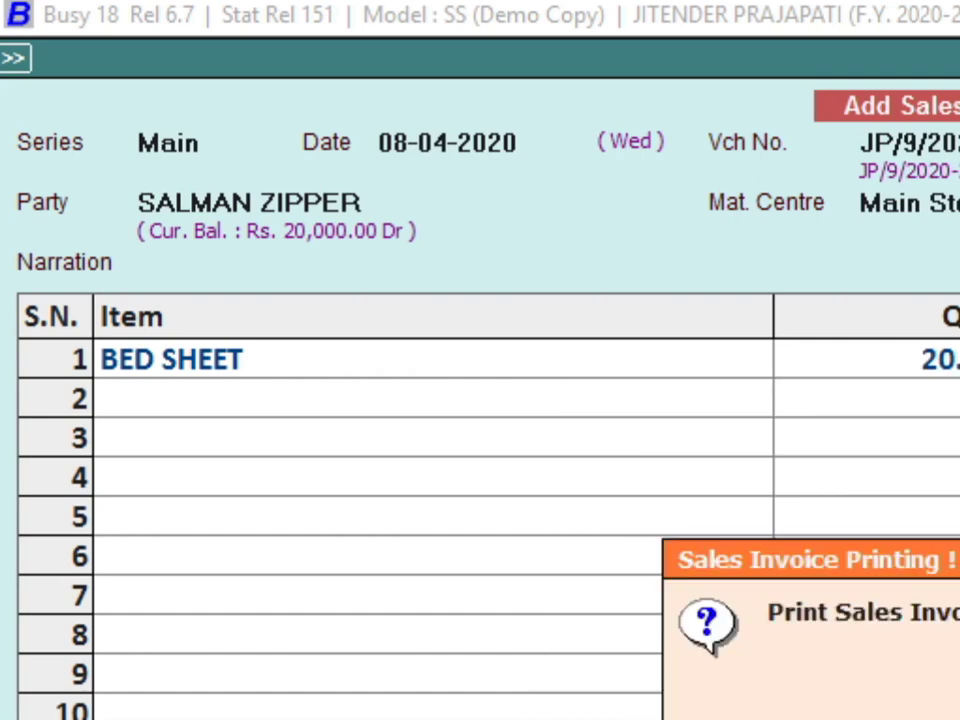
pyautogui.press('Escape')
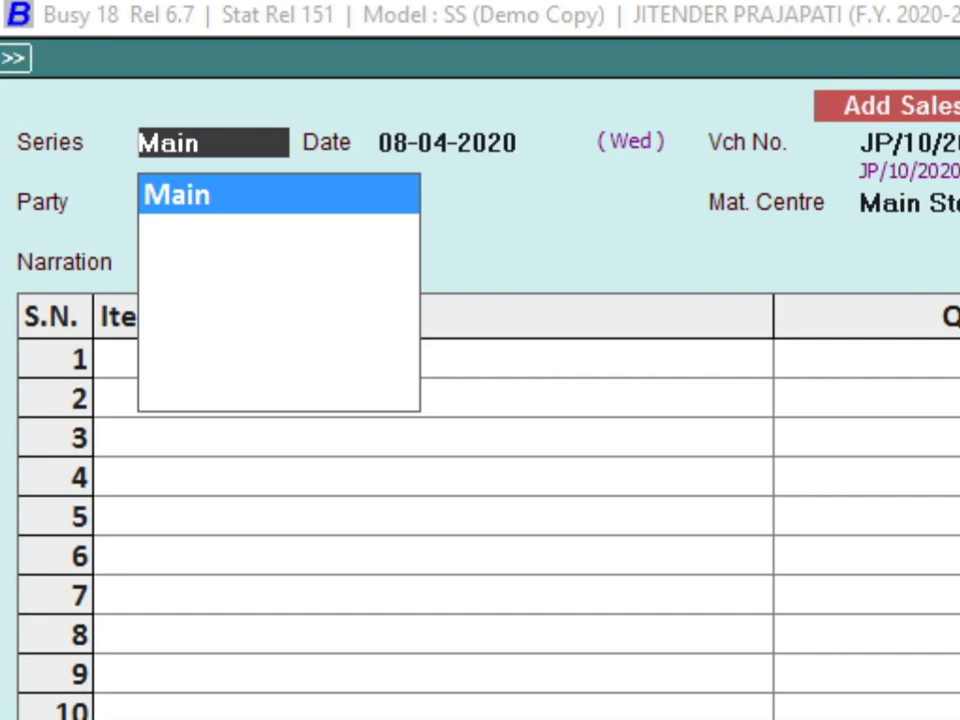
# Step: Quit sales entry and move down the Transactions menu to Cr. Note (w/o Items)
pyautogui.press('Escape')
pyautogui.press('Escape')
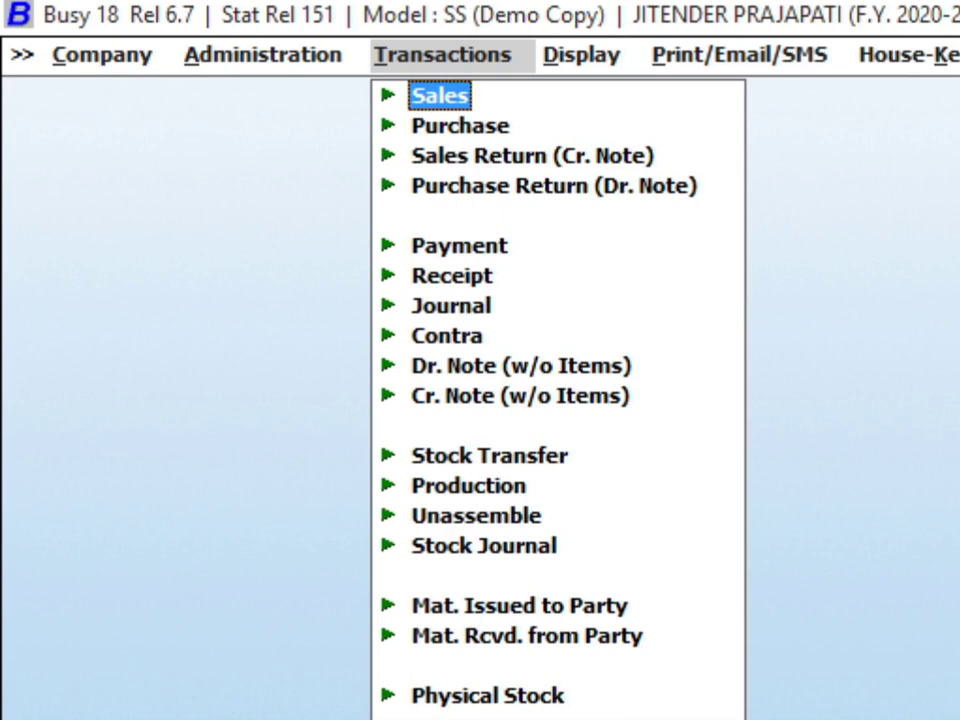
pyautogui.press('Down')
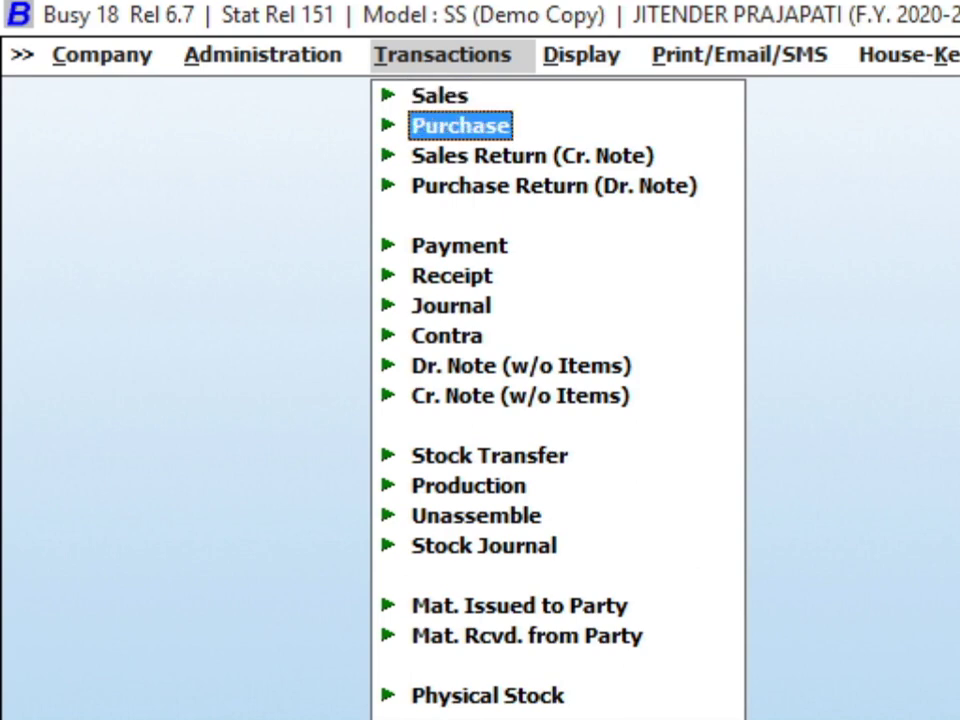
pyautogui.press('Down')
pyautogui.press('Down')
pyautogui.press('Down')
pyautogui.press('Down')
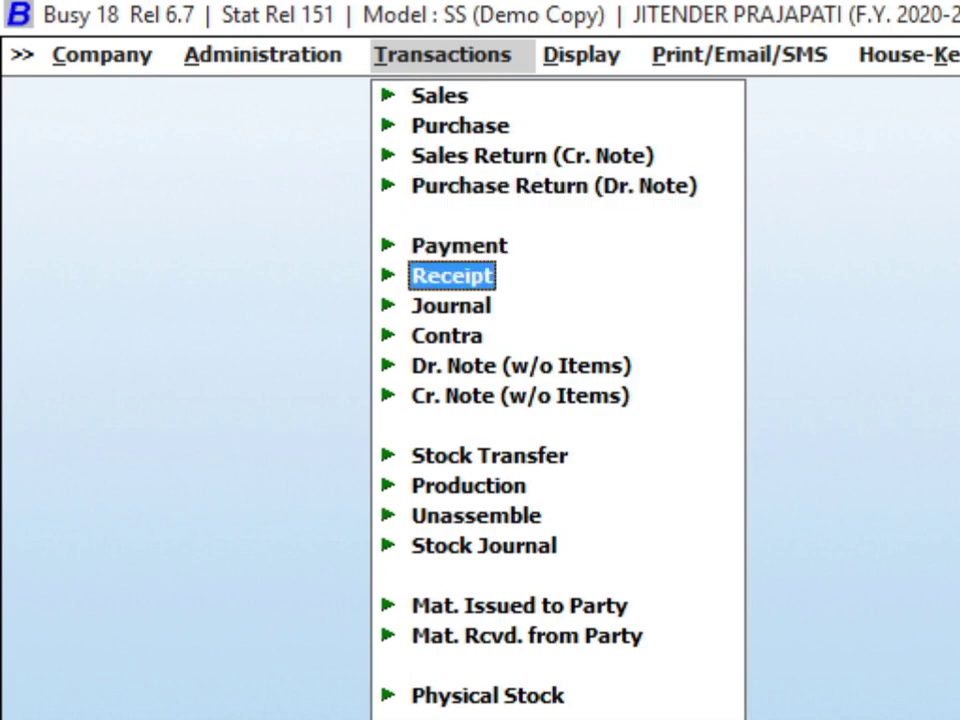
pyautogui.press('Down')
pyautogui.press('Down')
pyautogui.press('Down')
pyautogui.press('Down')
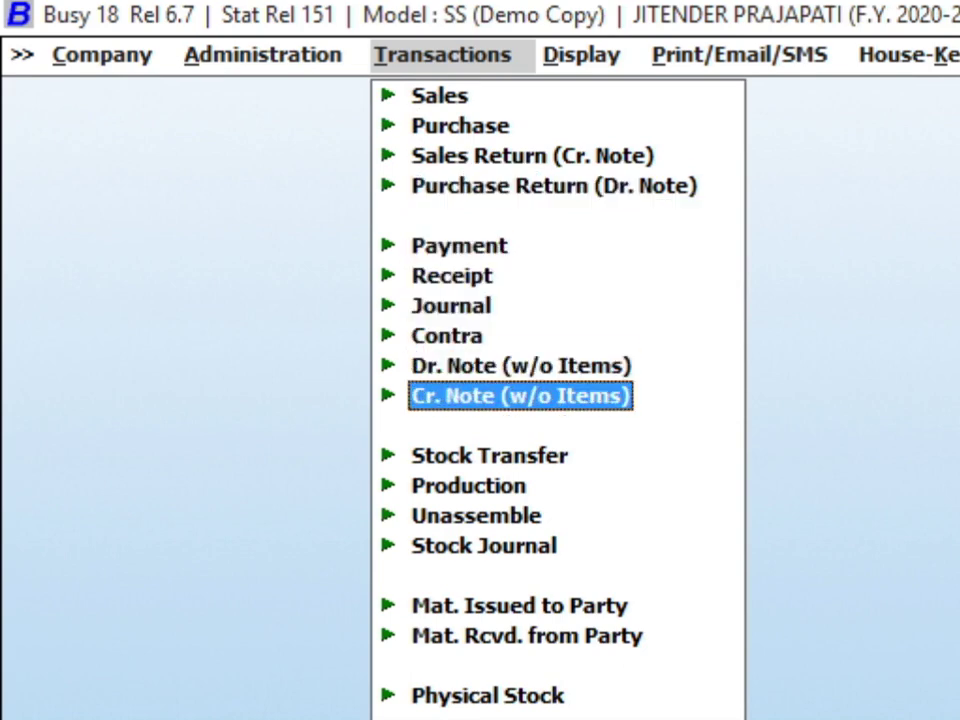
# Step: Add a new credit note in the Main series dated 15-04-2020
pyautogui.press('Return')
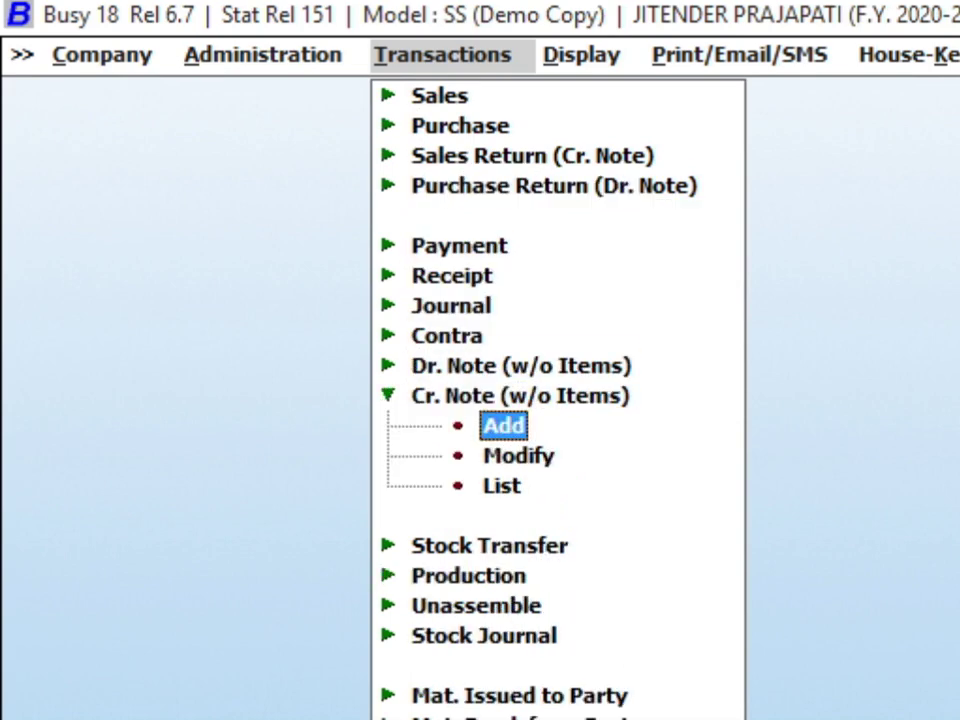
pyautogui.press('Return')
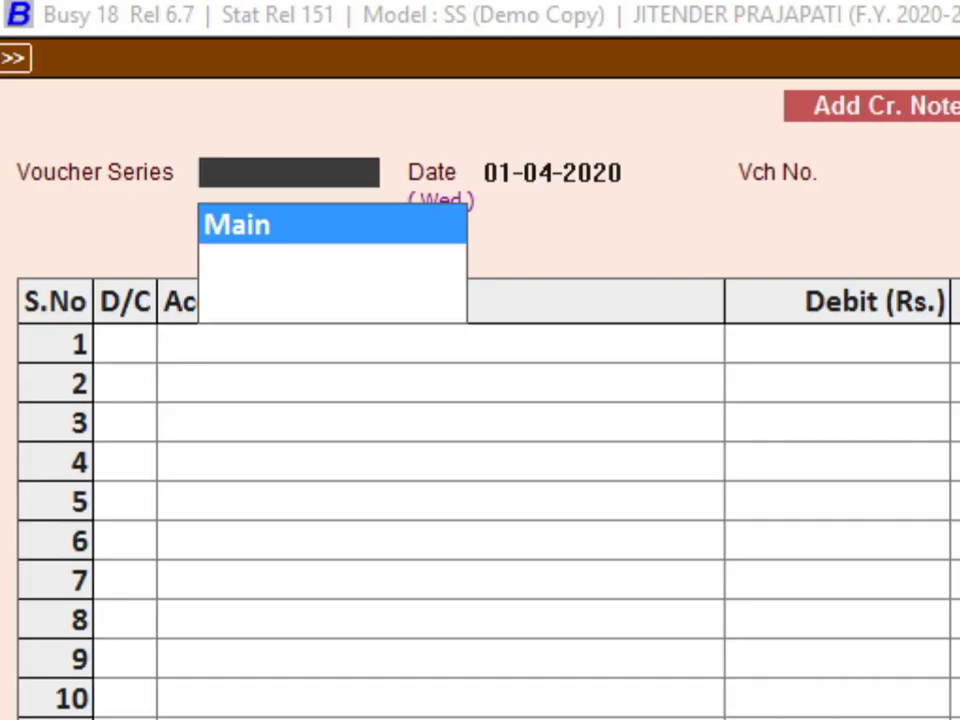
pyautogui.press('Return')
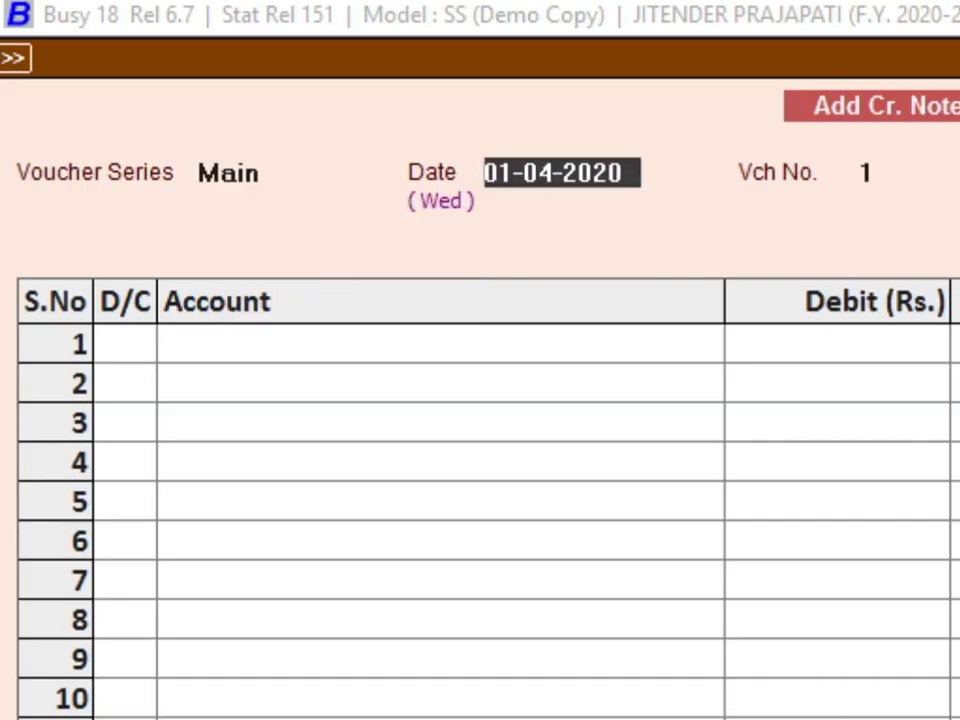
pyautogui.write('15')
pyautogui.press('Return')
pyautogui.press('Return')
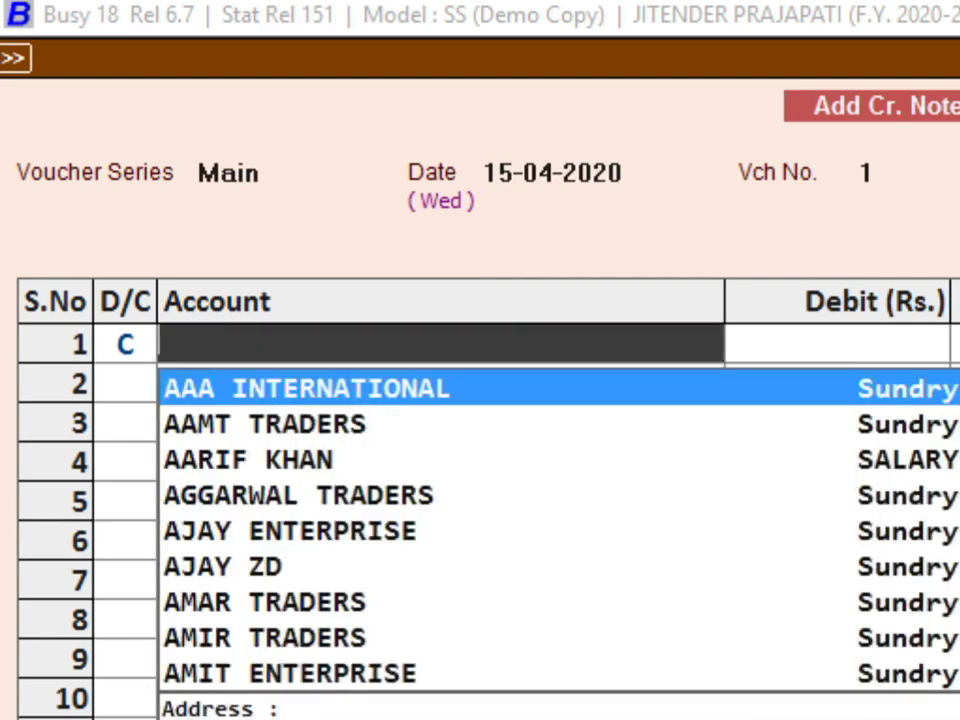
# Step: Credit SALMAN ZIPPER in row 1, then call up a new-account form for the debit line
pyautogui.write('zi')
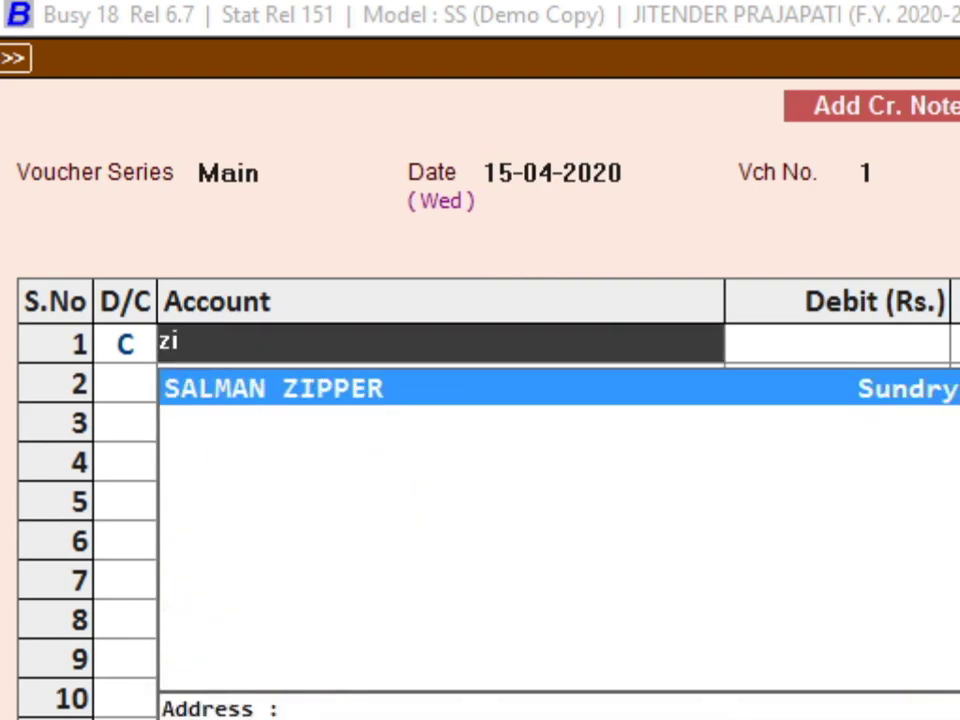
pyautogui.press('Return')
pyautogui.write('5')
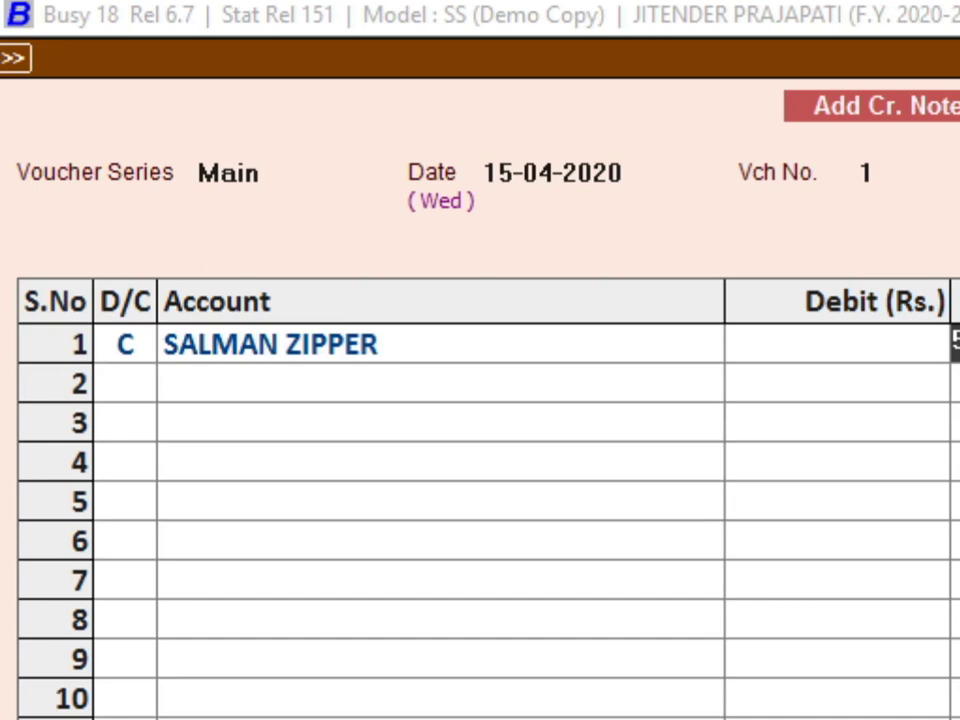
pyautogui.press('Return')
pyautogui.press('Return')
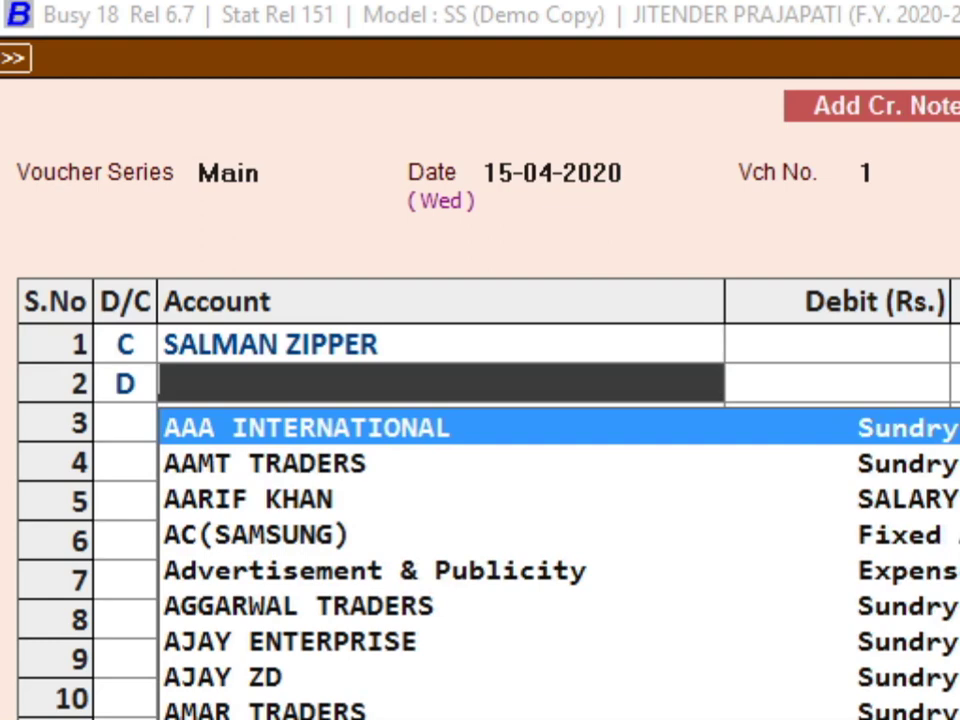
pyautogui.write('ce')
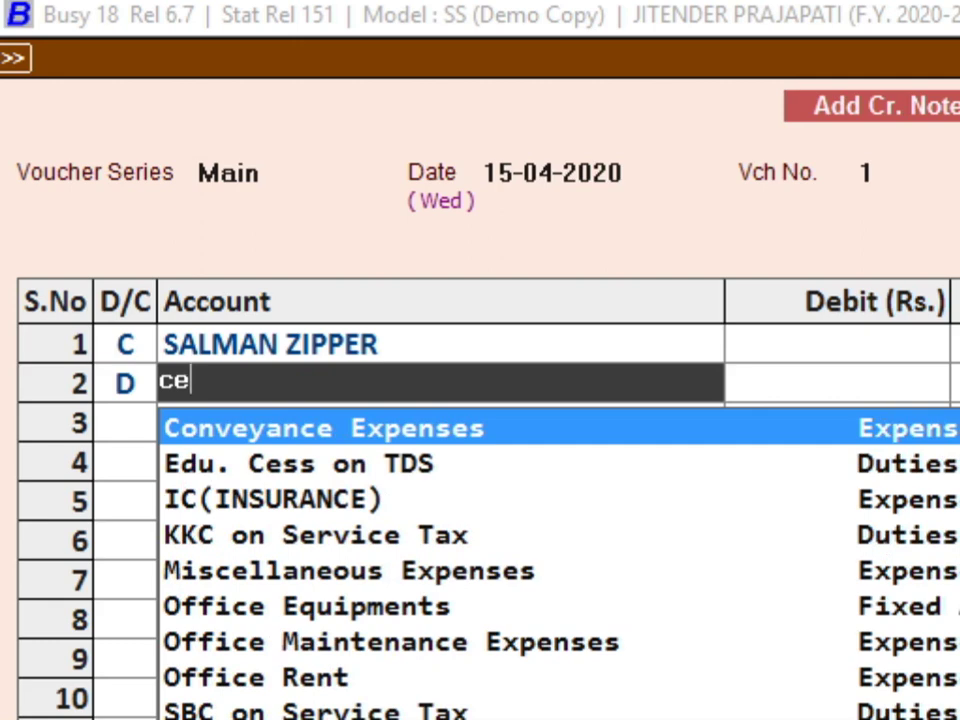
pyautogui.press('F3')
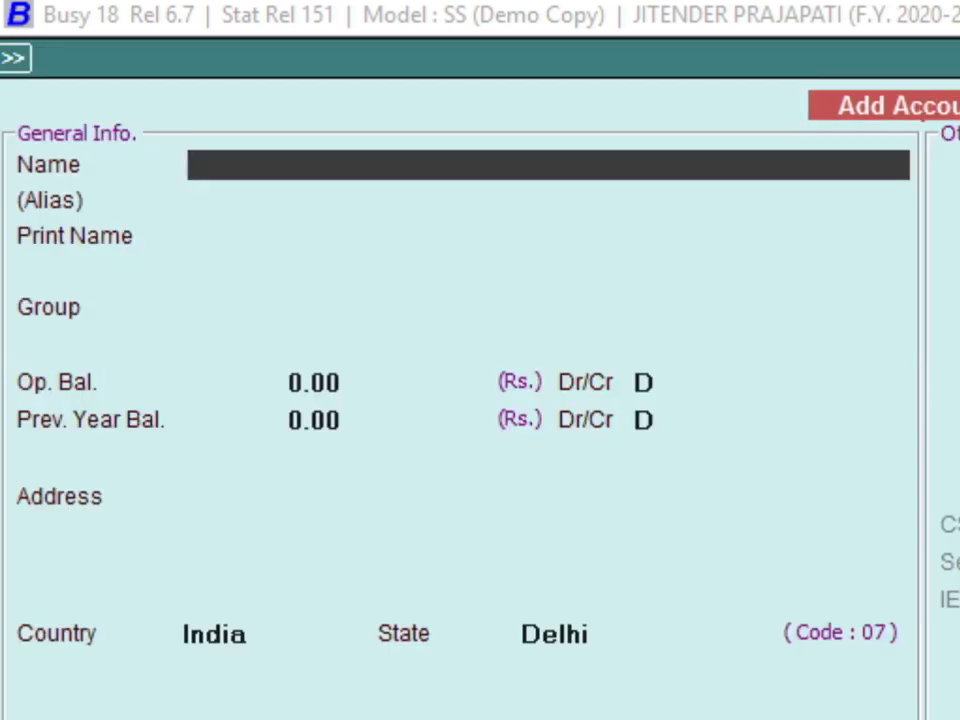
# Step: Create a 'Credit Note' account in the Sale group and save the 500.00 credit note voucher
pyautogui.write('cred')
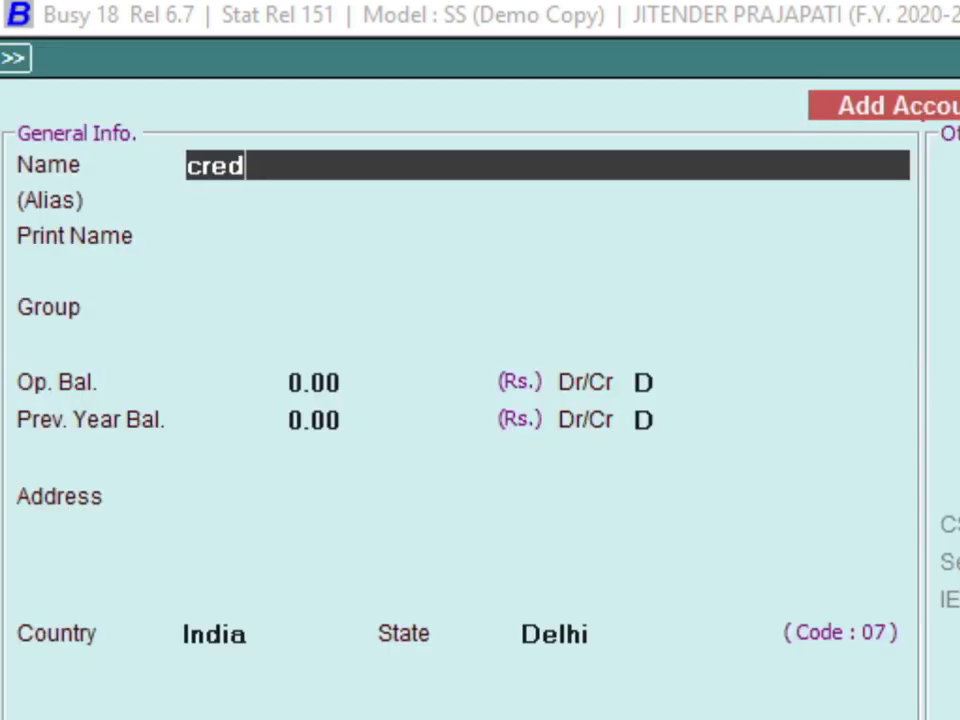
pyautogui.write('it note')
pyautogui.press('Return')
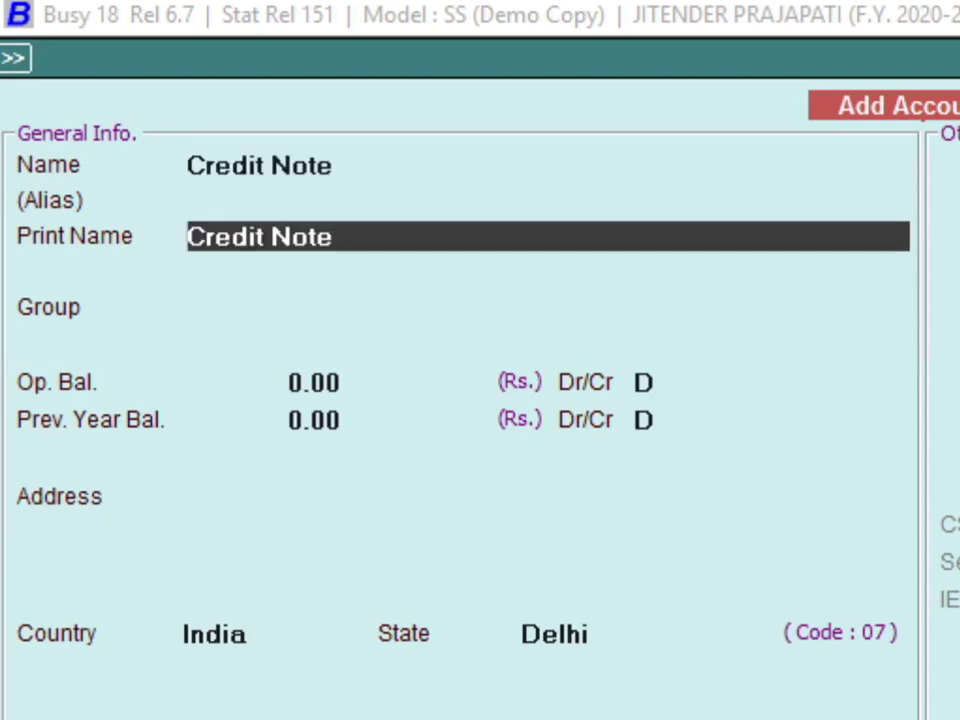
pyautogui.press('Return')
pyautogui.write('sale')
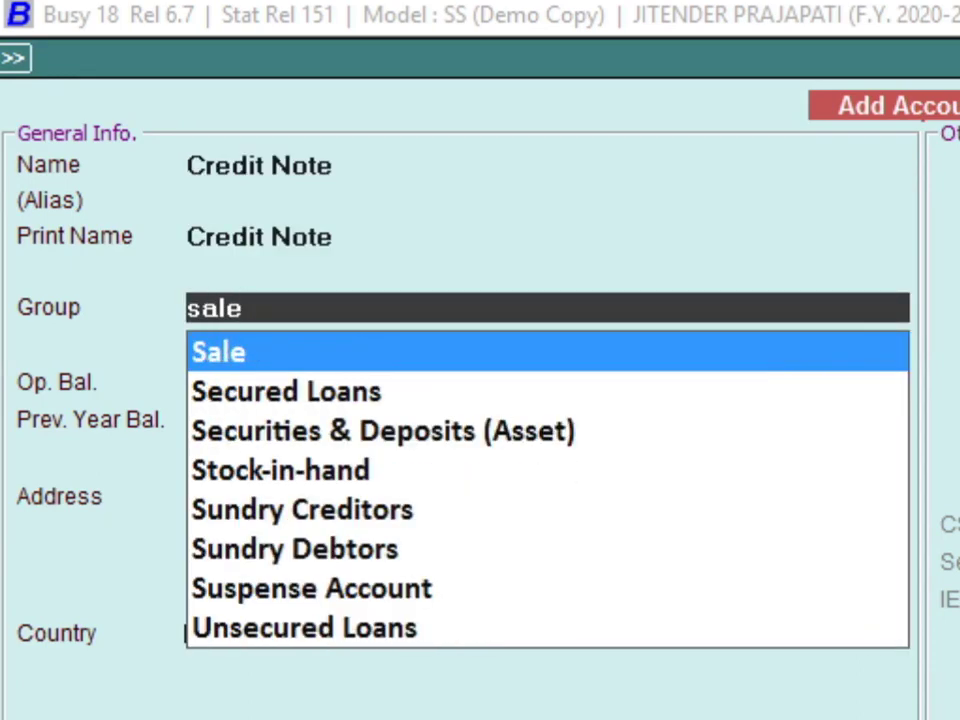
pyautogui.press('Return')
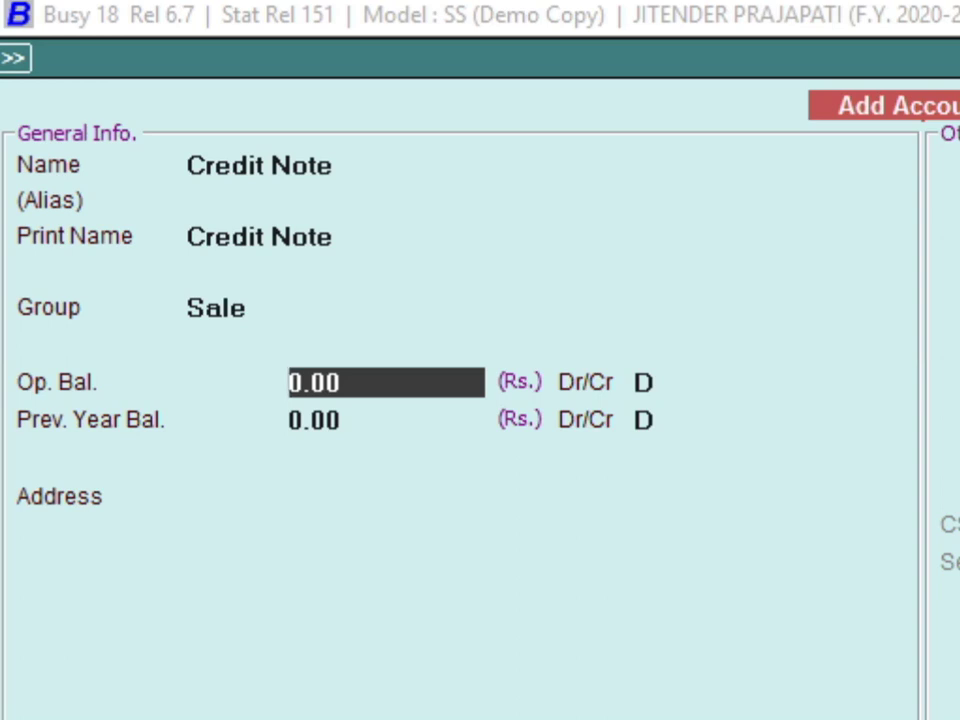
pyautogui.click(648, 382)
pyautogui.press('Return')
pyautogui.press('Return')
pyautogui.press('Return')
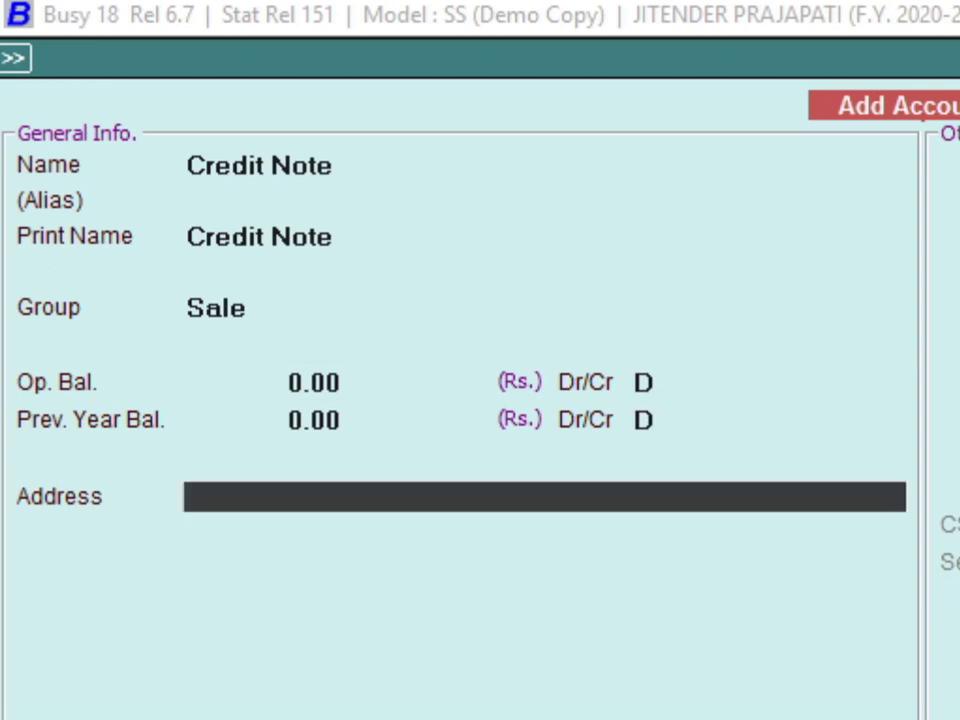
pyautogui.press('Return')
pyautogui.press('Return')
pyautogui.press('F2')
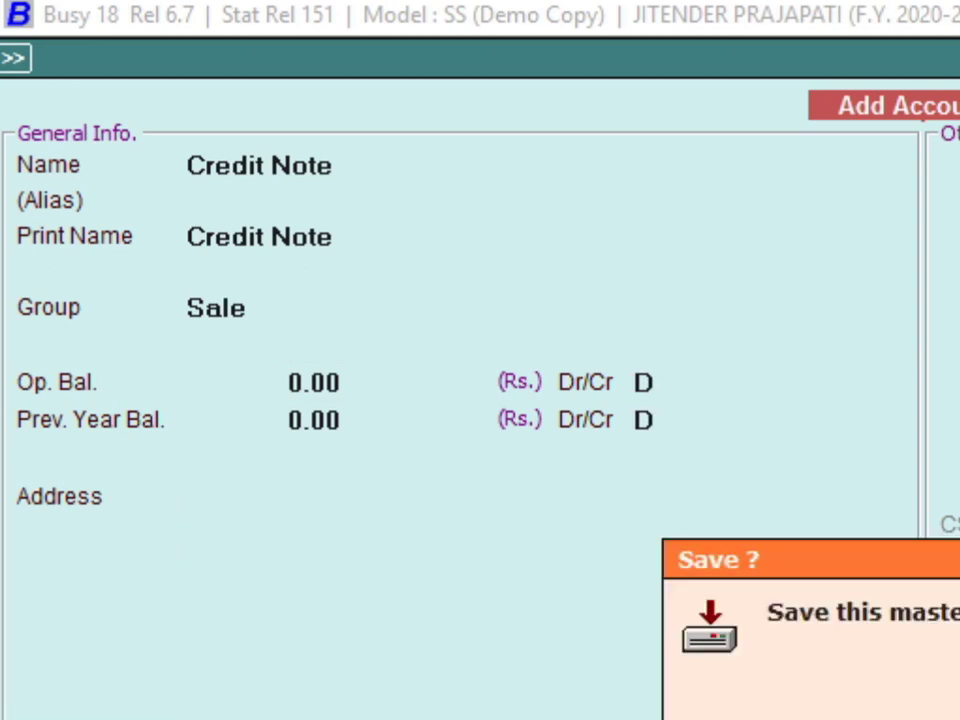
pyautogui.press('Return')
pyautogui.press('Return')
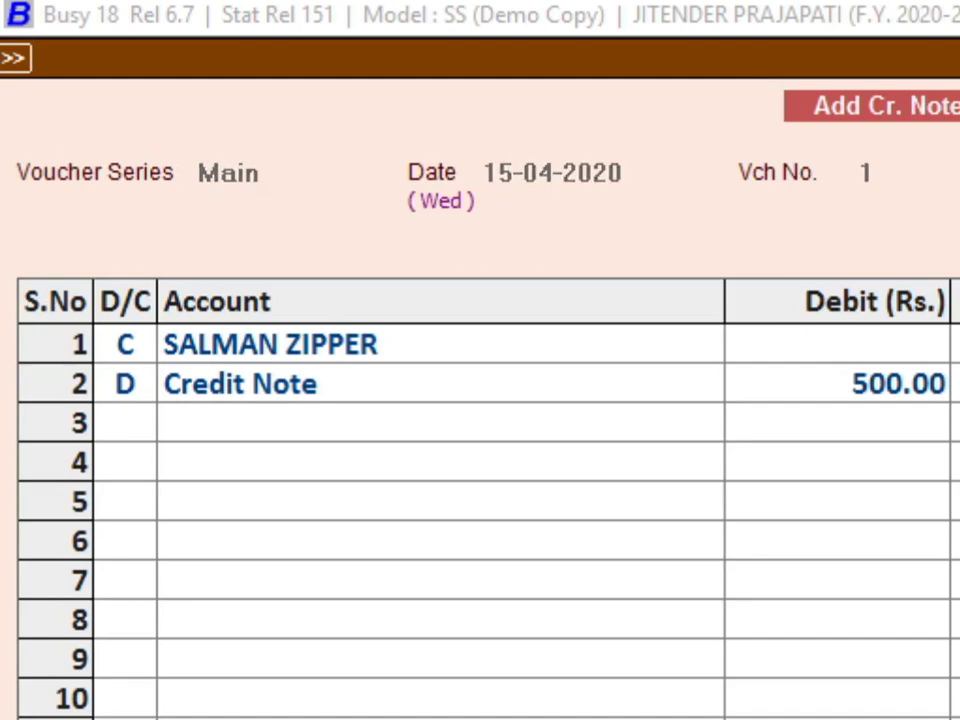
pyautogui.press('F2')
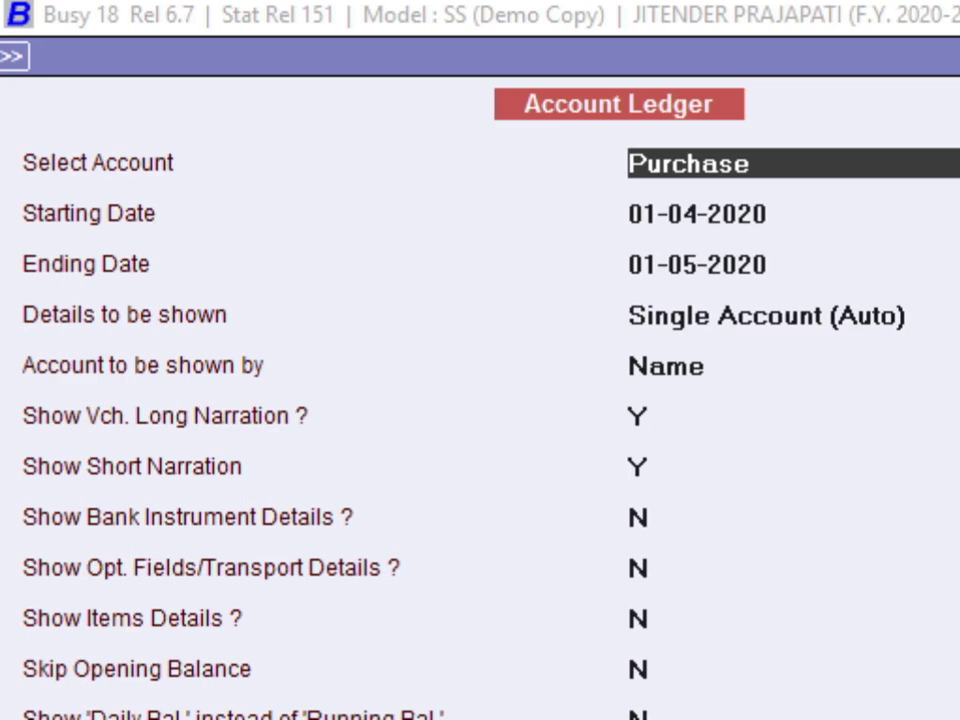
# Step: Display the SALMAN ZIPPER ledger and locate the 15-04-2020 credit note entry
pyautogui.write('sal')
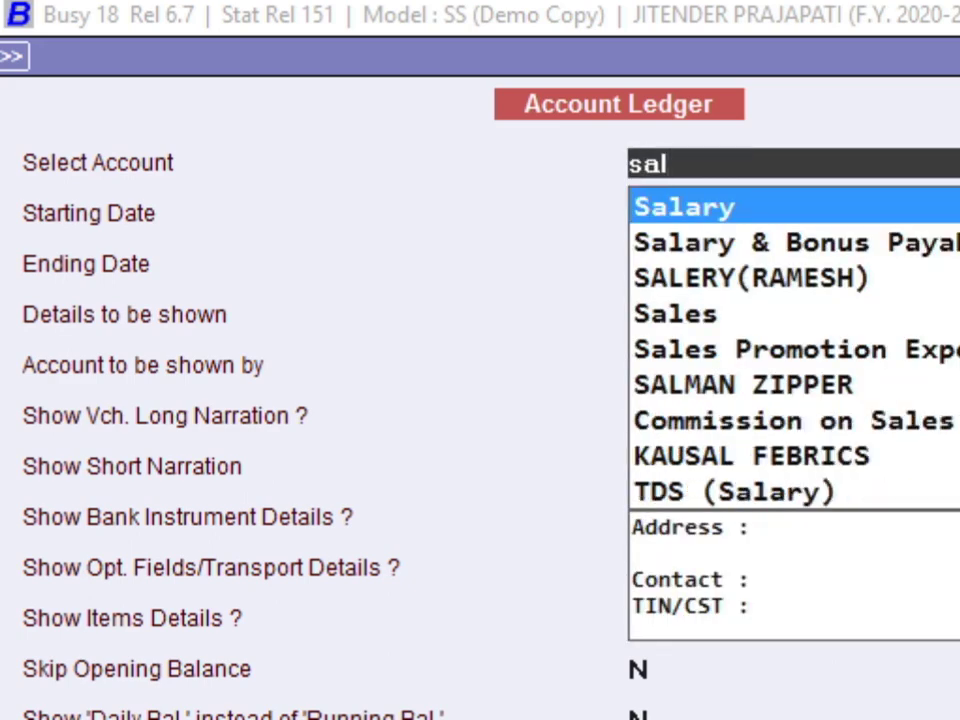
pyautogui.write('man')
pyautogui.press('Return')
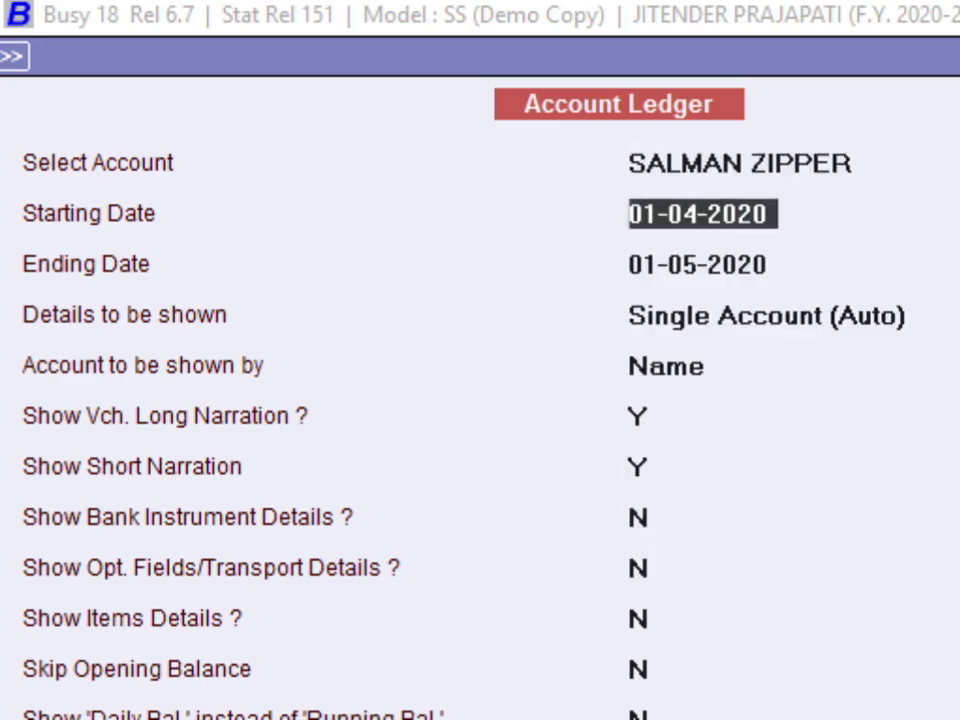
pyautogui.press('F2')
pyautogui.press('Down')
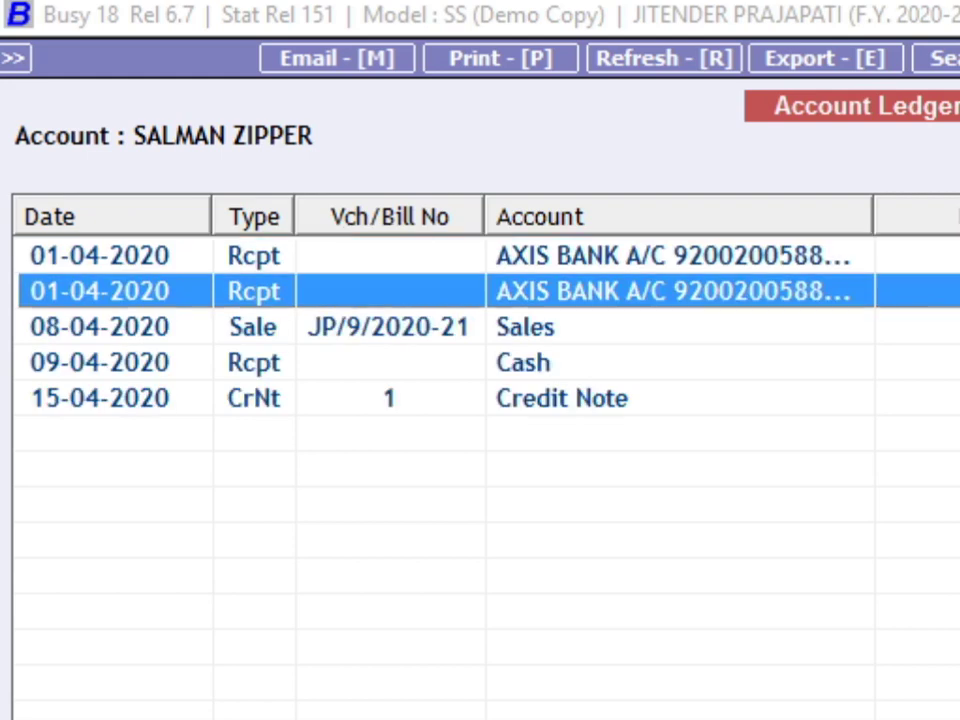
pyautogui.press('Down')
pyautogui.press('Down')
pyautogui.press('Down')
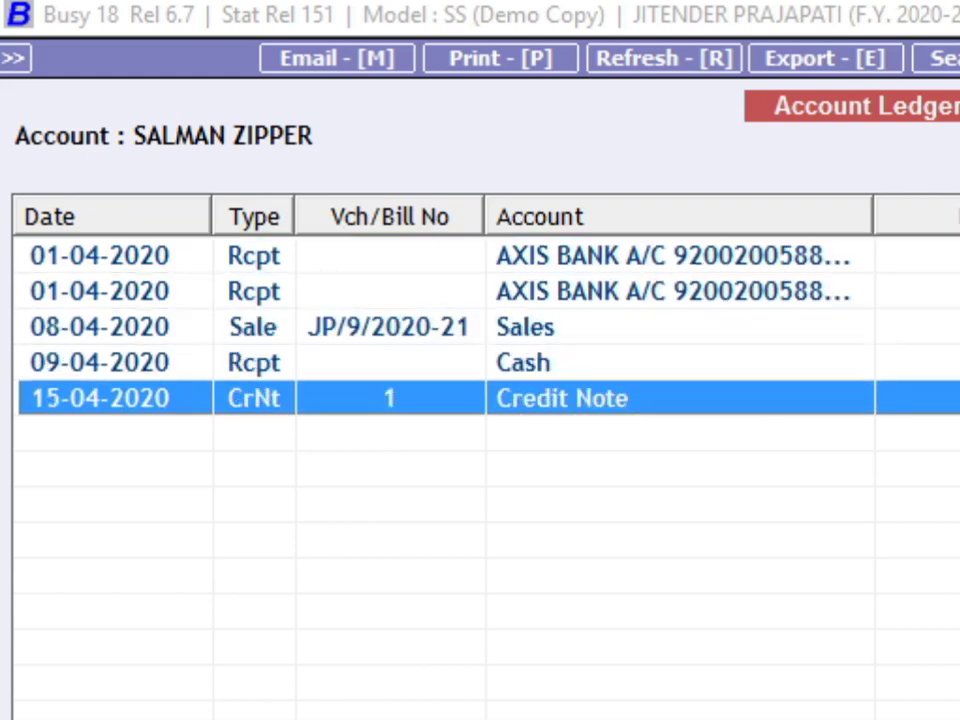
pyautogui.press('Up')
pyautogui.press('Down')
pyautogui.press('Up')
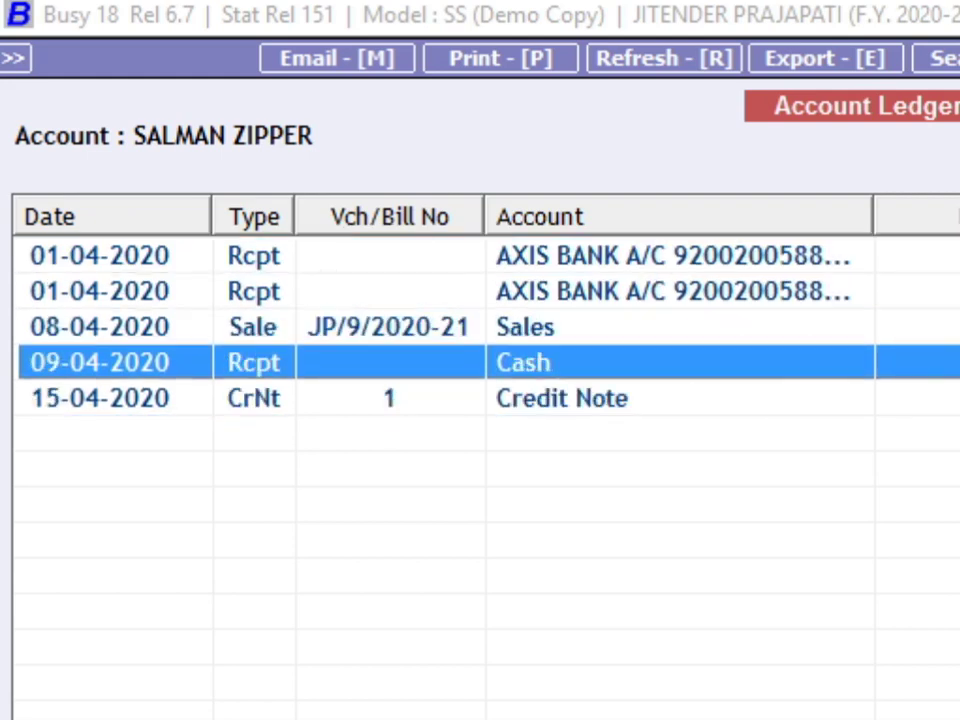
pyautogui.press('Down')
pyautogui.press('Up')
pyautogui.press('Down')
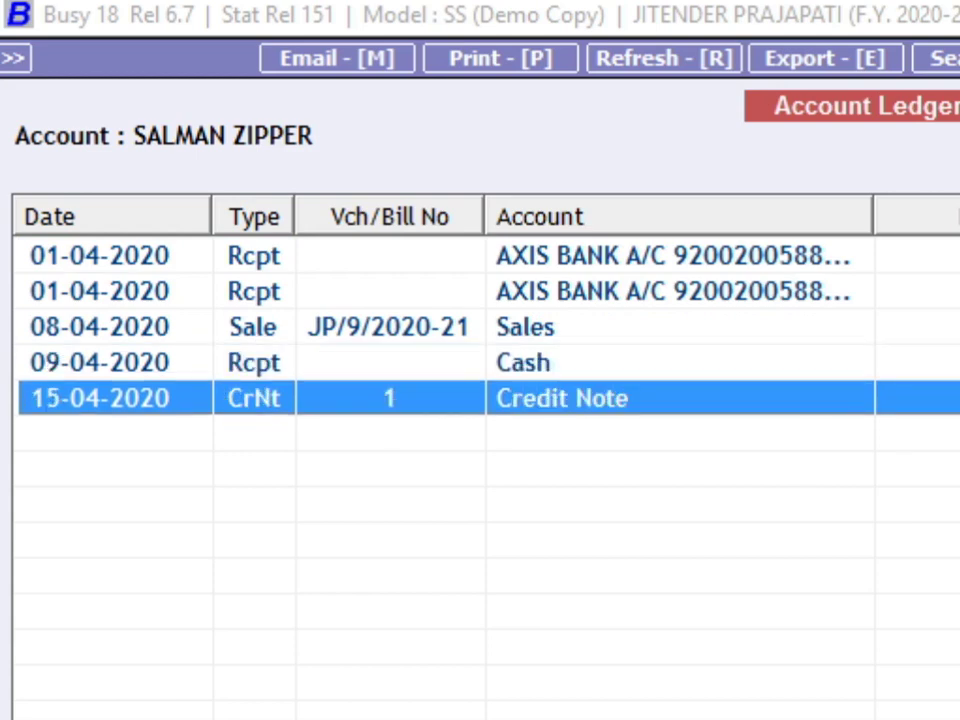
# Step: Open the credit note voucher from the ledger and quit it without changes
pyautogui.press('Return')
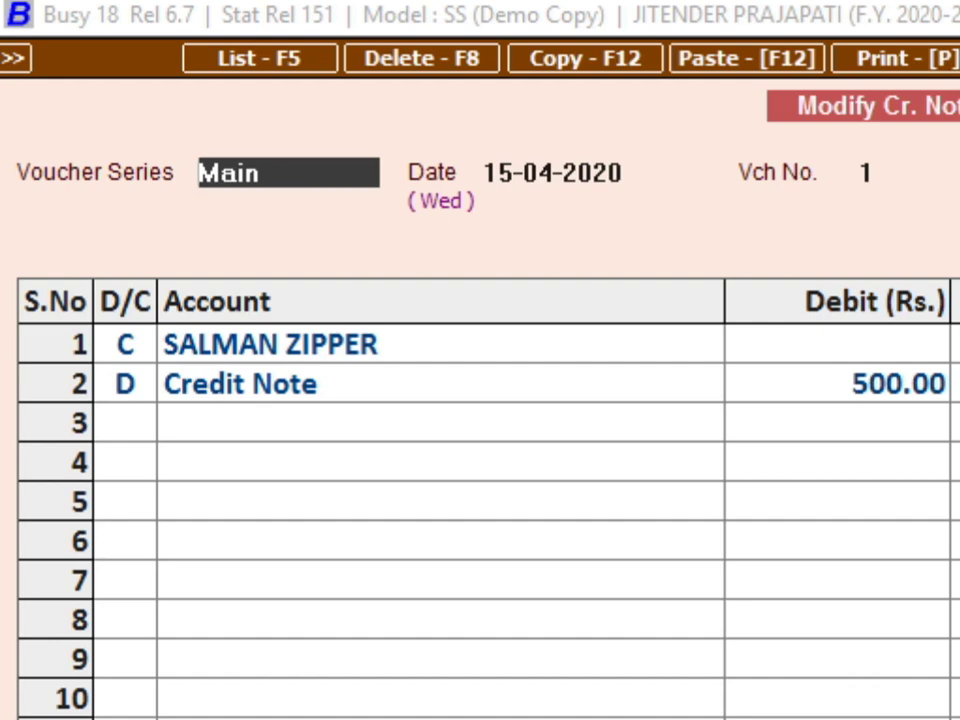
pyautogui.press('Return')
pyautogui.press('Escape')
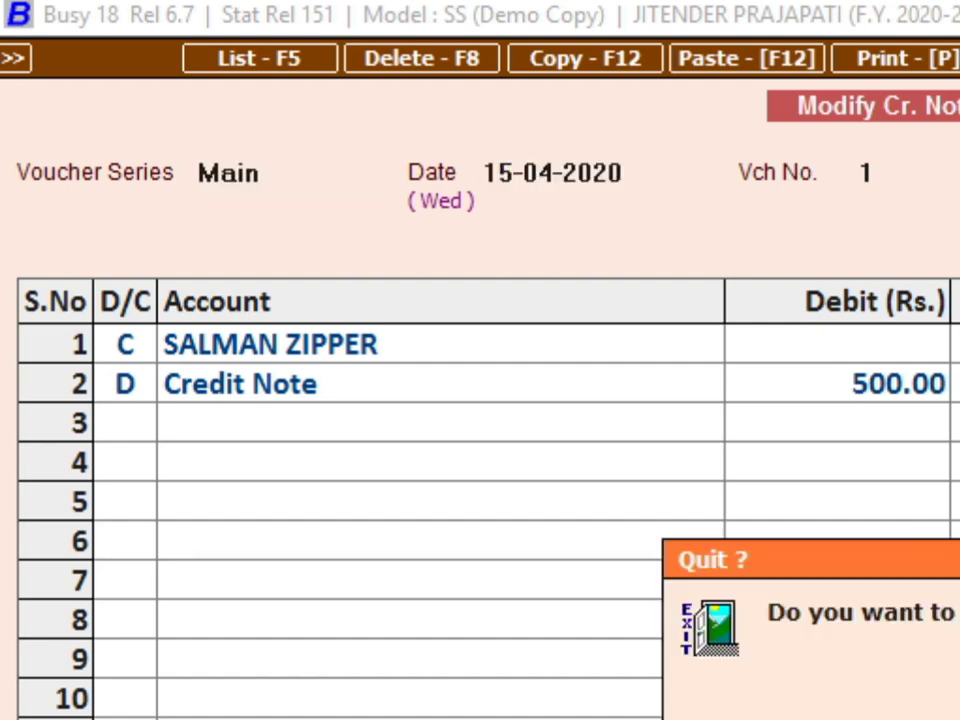
pyautogui.press('Return')
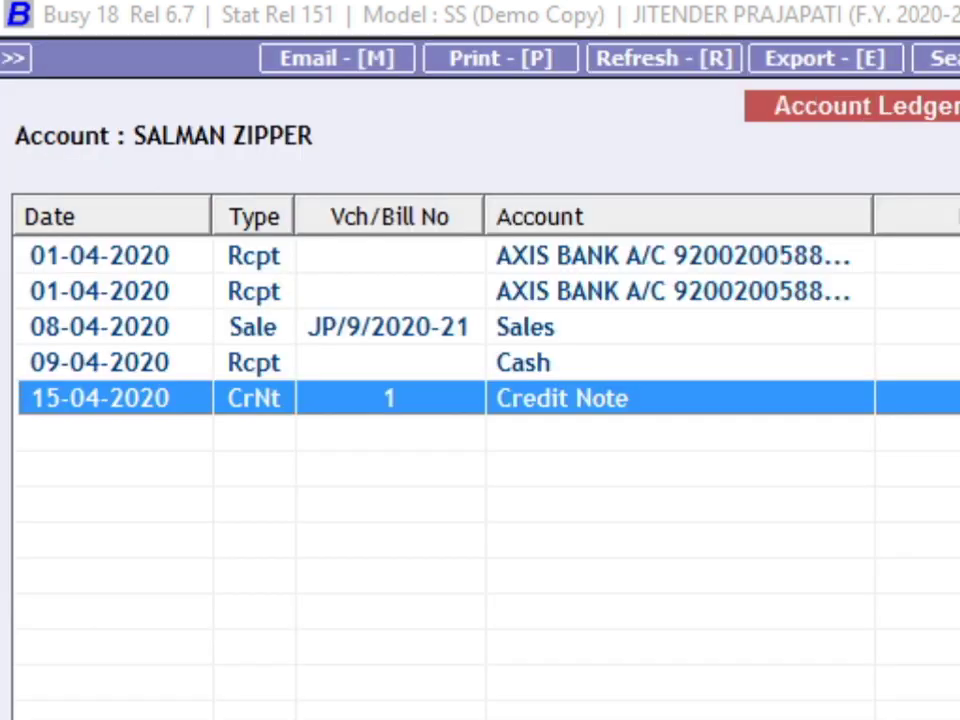
# Step: Compare the 09-04-2020 cash receipt with the 15-04-2020 credit note in the ledger
pyautogui.click(523, 362)
pyautogui.click(562, 398)
pyautogui.click(523, 362)
pyautogui.click(562, 398)
pyautogui.press('Up')
pyautogui.press('Down')
# Step: Back out to the main menu and generate the horizontal Balance Sheet with Update Stock set to Y
pyautogui.press('Escape')
pyautogui.press('Escape')
pyautogui.press('Escape')
pyautogui.press('Return')
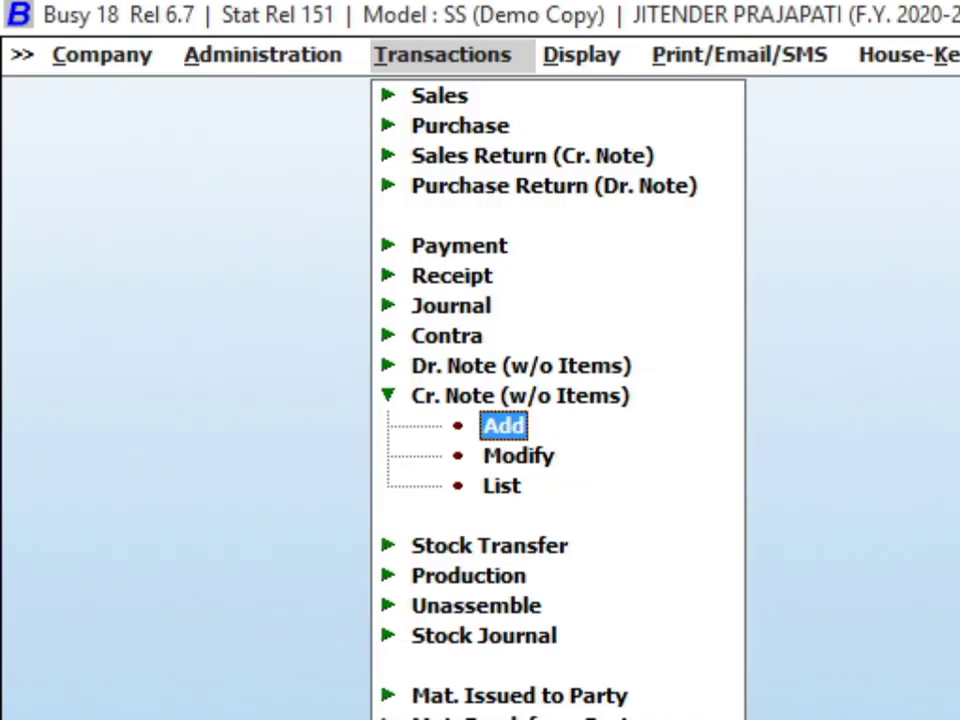
pyautogui.press('Escape')
pyautogui.press('Right')
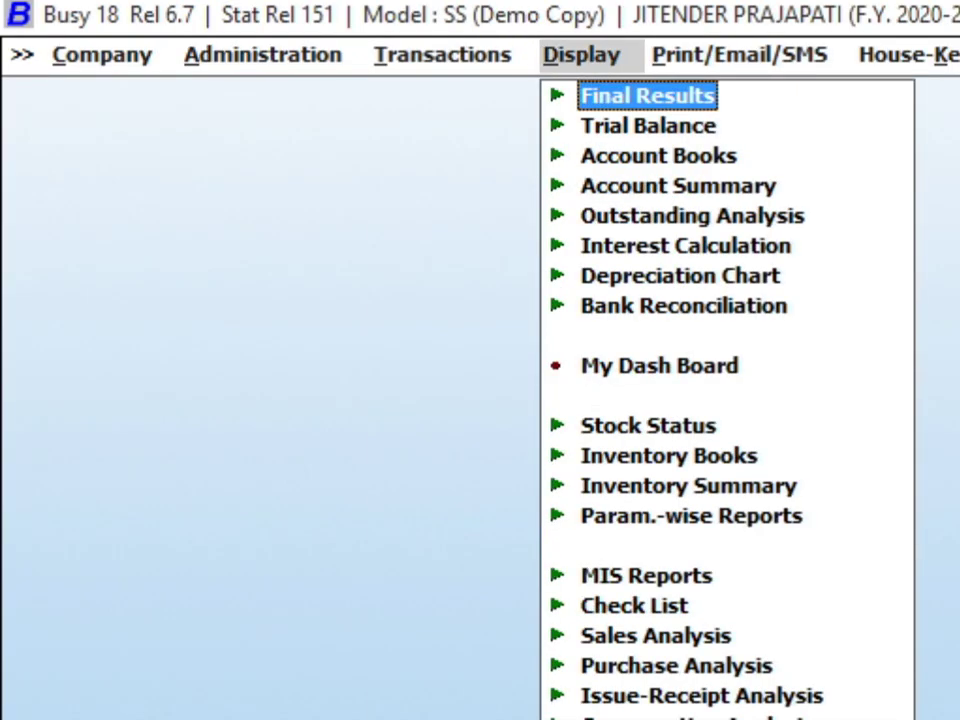
pyautogui.press('Return')
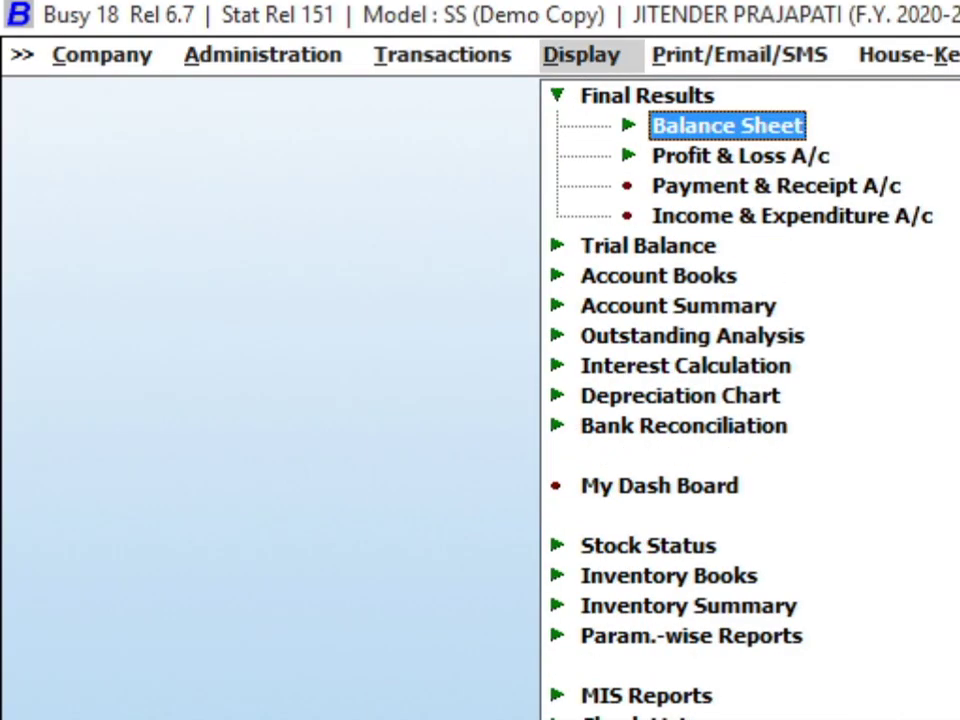
pyautogui.press('Return')
pyautogui.press('Return')
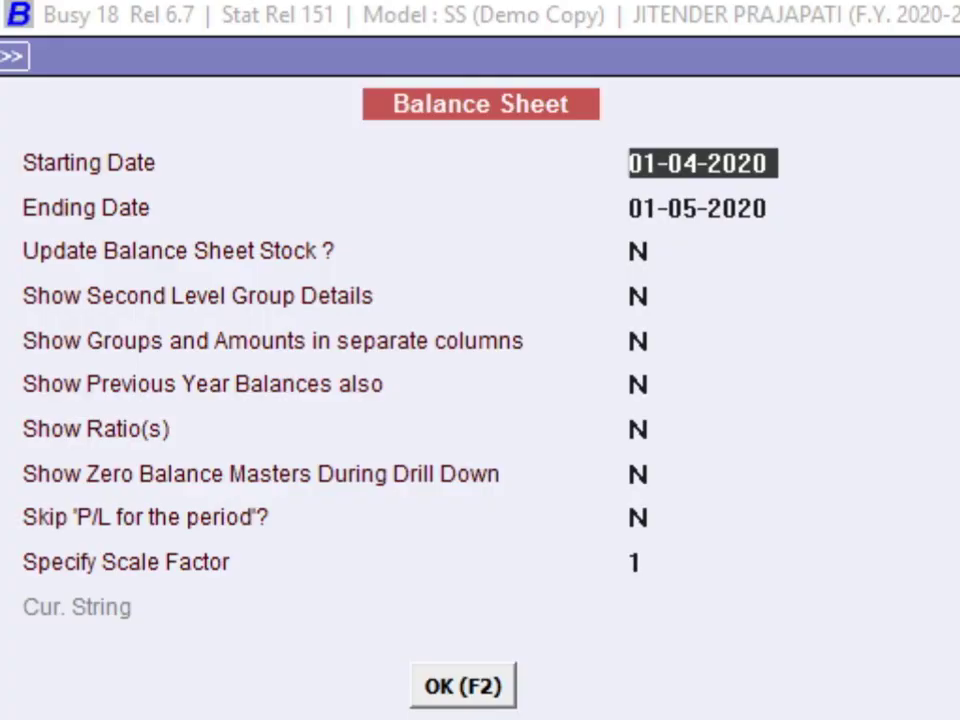
pyautogui.press('Return')
pyautogui.press('Return')
pyautogui.write('y')
pyautogui.press('Return')
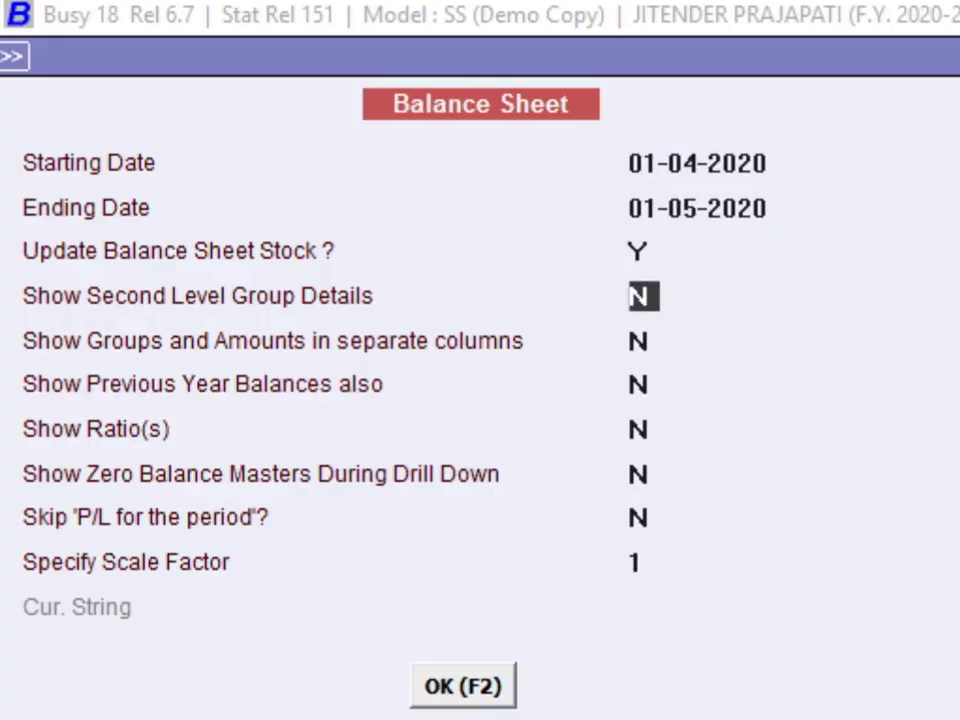
pyautogui.press('F2')
# Step: Open Profit & Loss and view the Credit Note and Sales balances in the Sale group
pyautogui.press('Right')
pyautogui.press('Down')
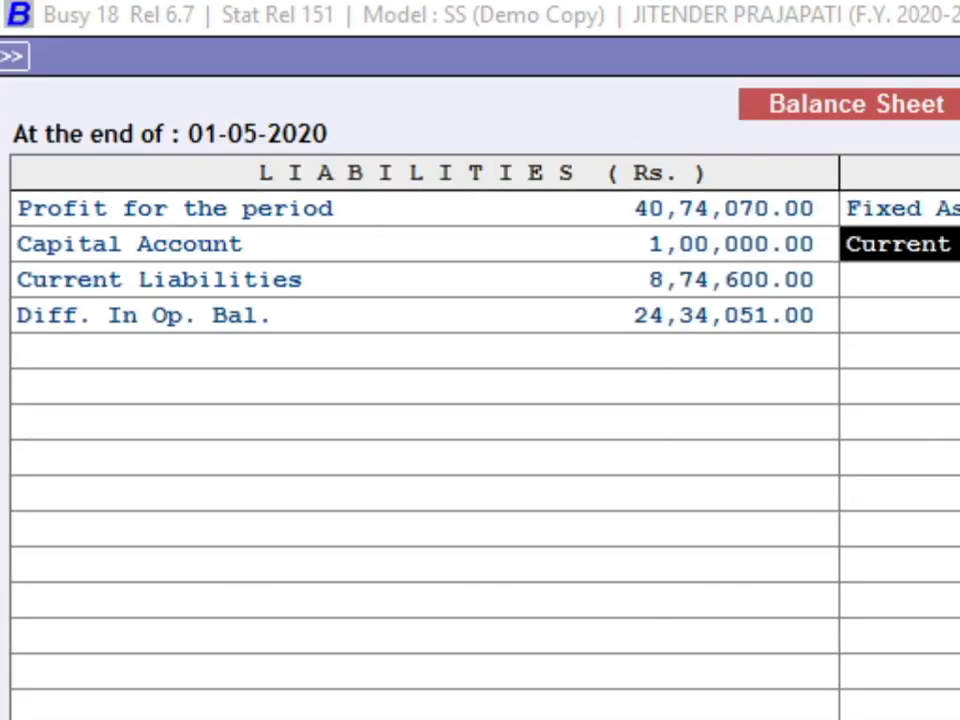
pyautogui.press('Left')
pyautogui.press('Up')
pyautogui.press('Return')
pyautogui.press('Right')
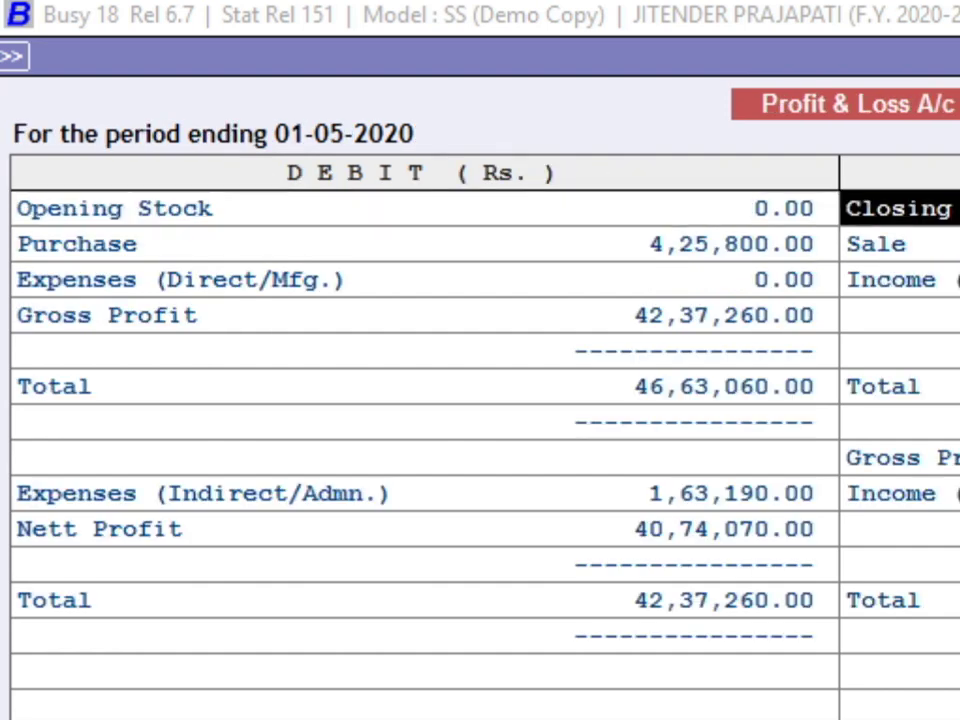
pyautogui.press('Down')
pyautogui.press('Return')
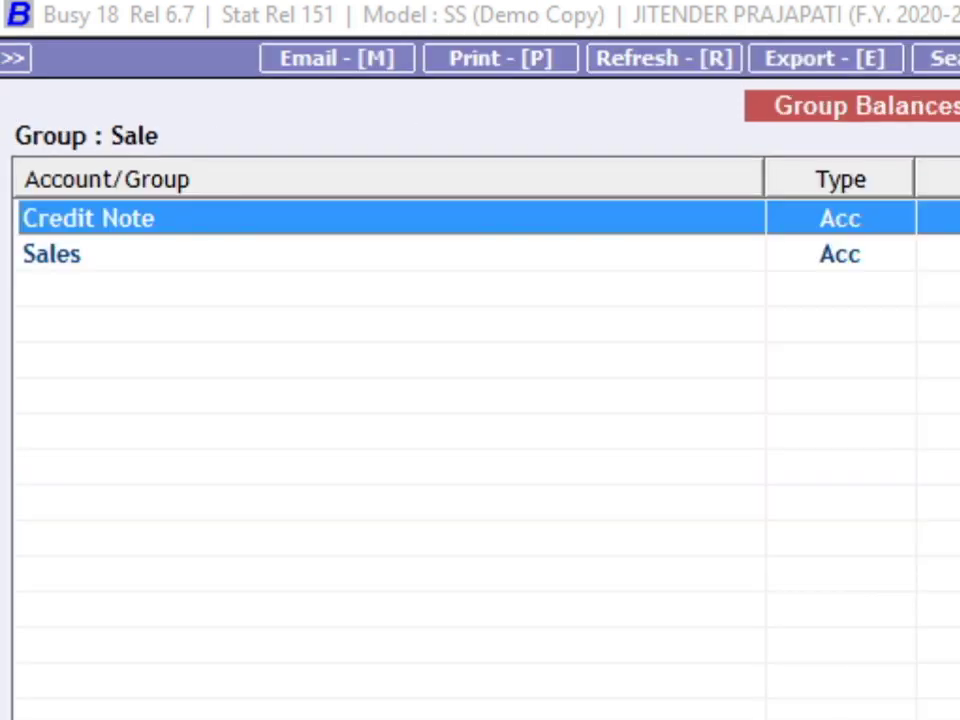
pyautogui.press('Down')
pyautogui.press('Up')
pyautogui.press('Down')
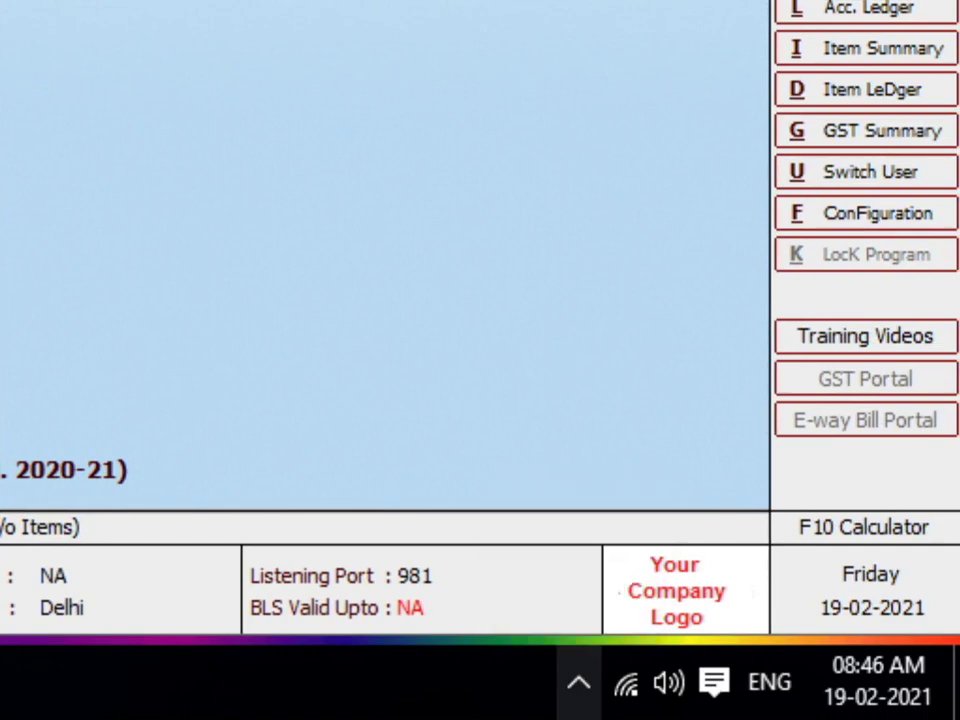
# Step: Close Group Balances and the remaining report windows to reach the Busy main screen
pyautogui.click(578, 683)
pyautogui.click(540, 532)
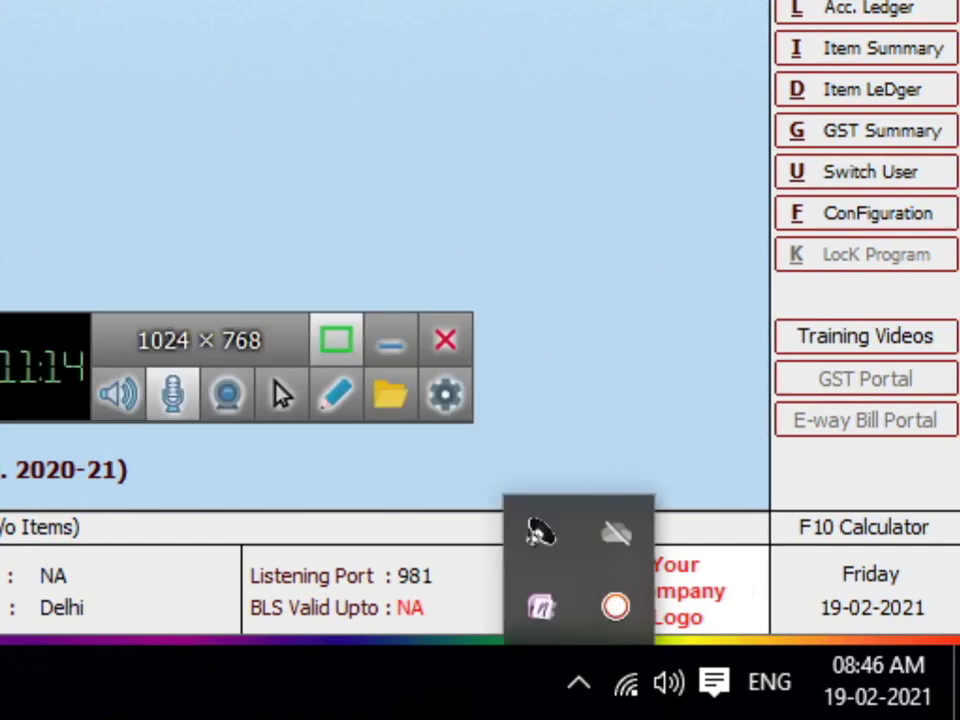